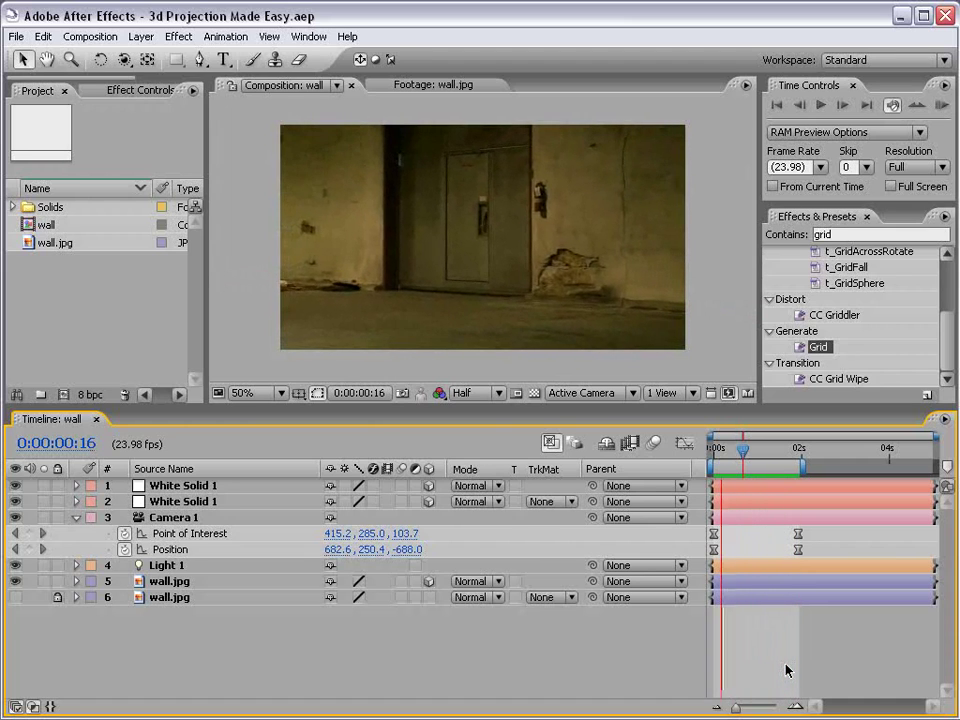
Stop the camera push preview, try a new camera framing, then undo the camera moves
{"action": "key", "text": "space"}
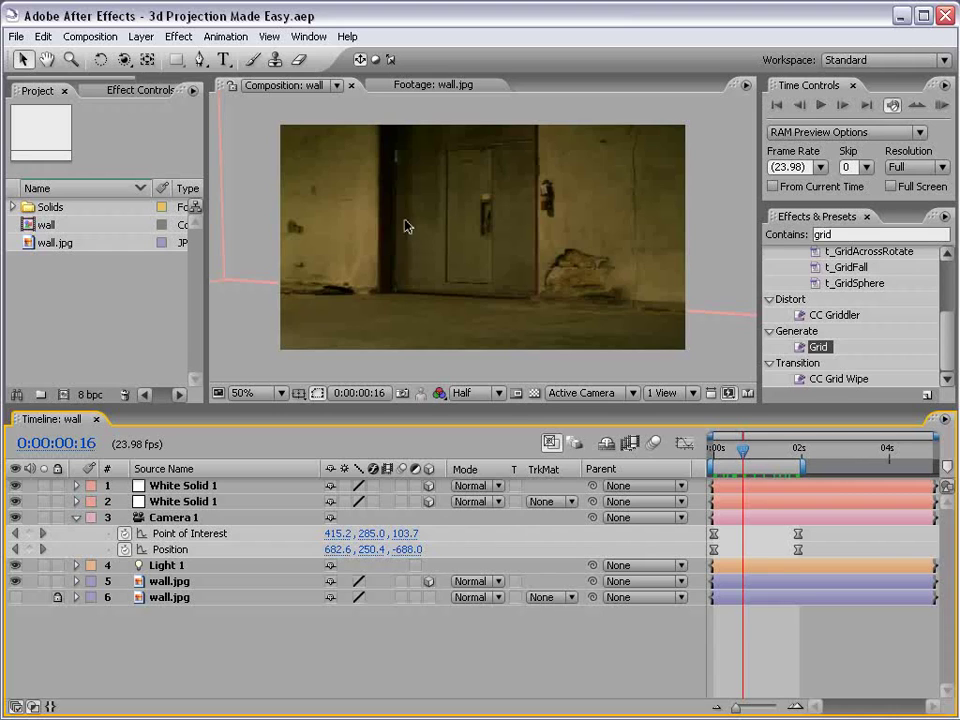
{"action": "key", "text": "c"}
{"action": "left_click_drag", "start_coordinate": [416, 248], "coordinate": [510, 189]}
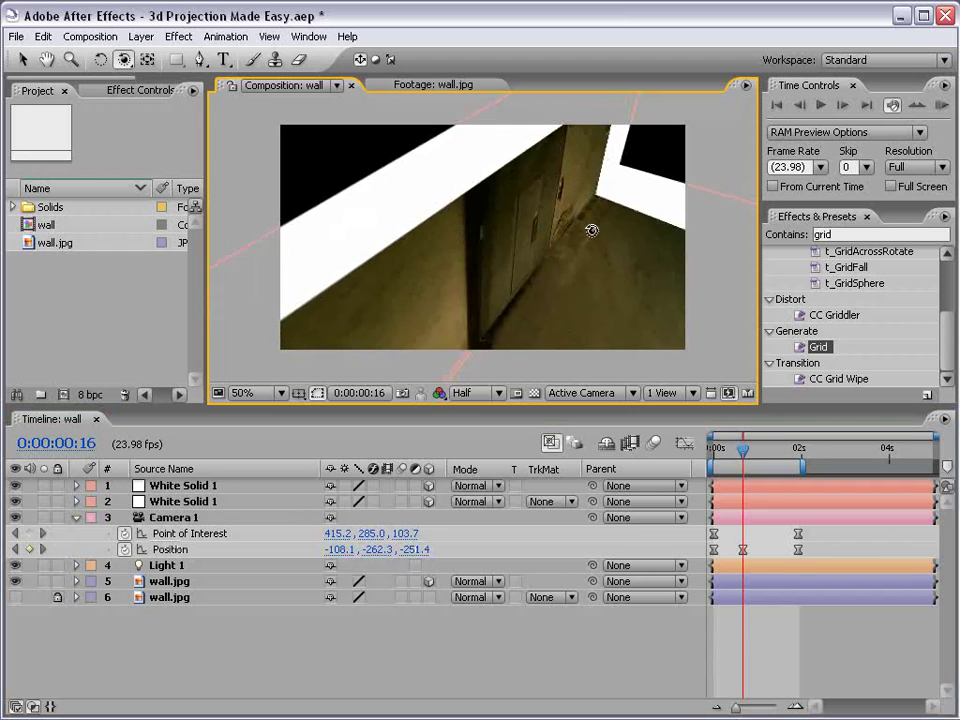
{"action": "left_click_drag", "start_coordinate": [606, 259], "coordinate": [517, 220]}
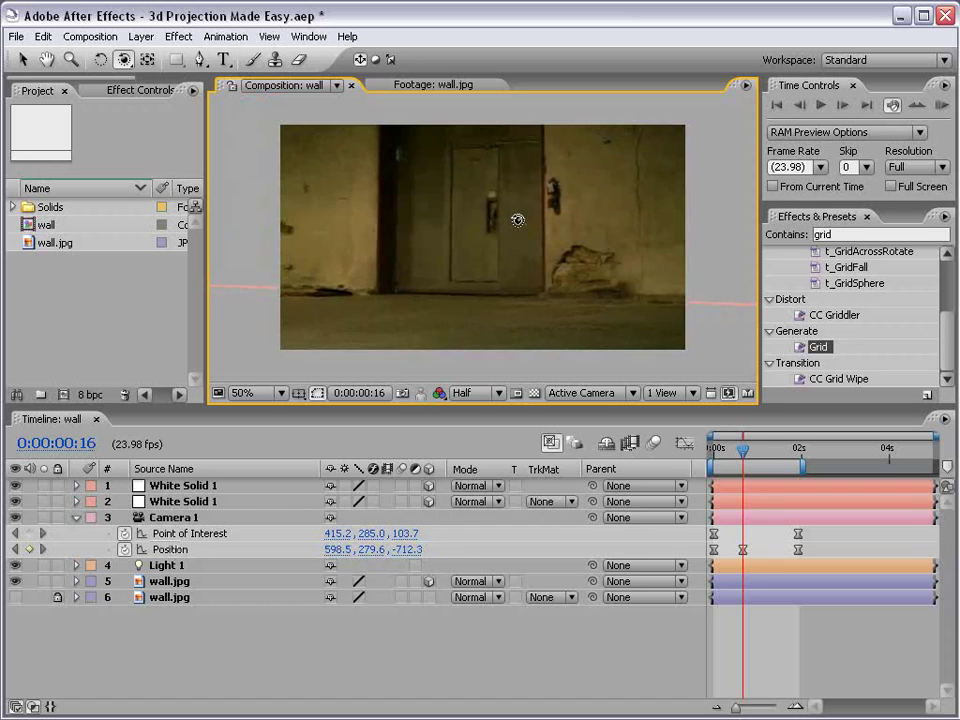
{"action": "key", "text": "ctrl+z"}
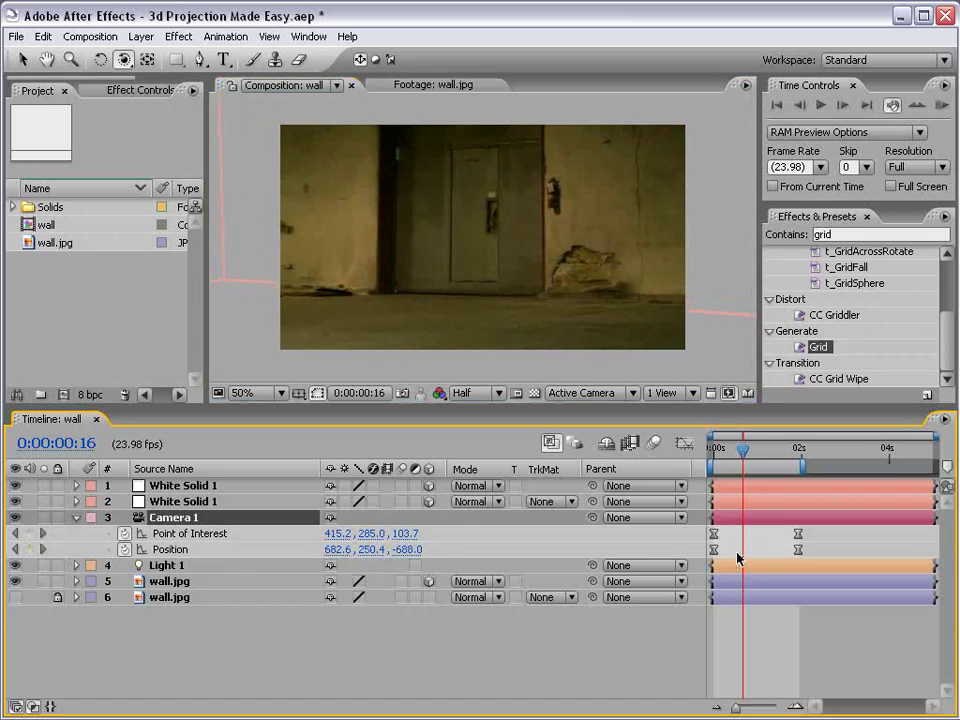
{"action": "key", "text": "v"}
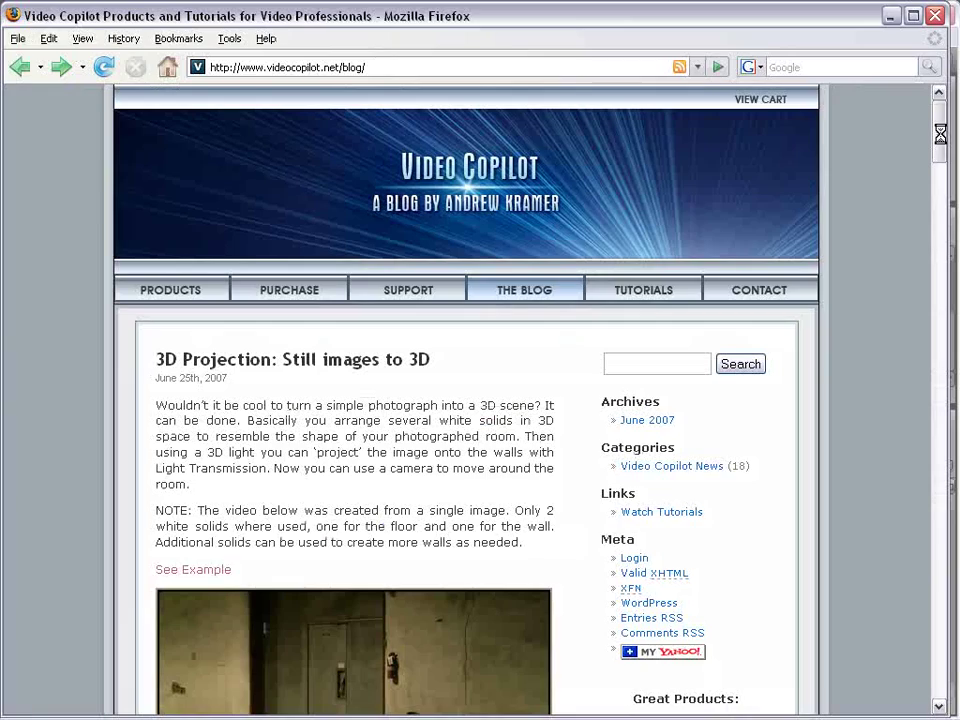
{"action": "mouse_move", "coordinate": [940, 135]}
{"action": "left_mouse_down"}
{"action": "mouse_move", "coordinate": [944, 333]}
{"action": "mouse_move", "coordinate": [936, 133]}
{"action": "left_mouse_up"}
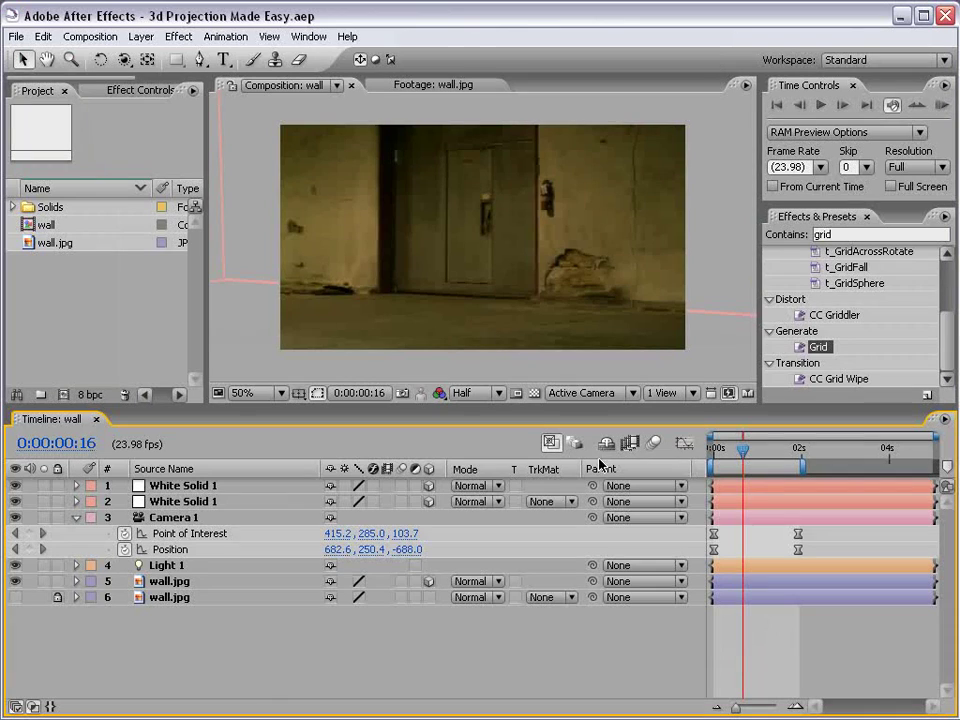
Move the current time back to frame 0:00:00:02
{"action": "right_click", "coordinate": [604, 470]}
{"action": "left_click", "coordinate": [705, 420]}
{"action": "left_click", "coordinate": [122, 321]}
{"action": "left_click_drag", "start_coordinate": [741, 457], "coordinate": [719, 457]}
{"action": "right_click", "coordinate": [111, 335]}
{"action": "left_click", "coordinate": [58, 288]}
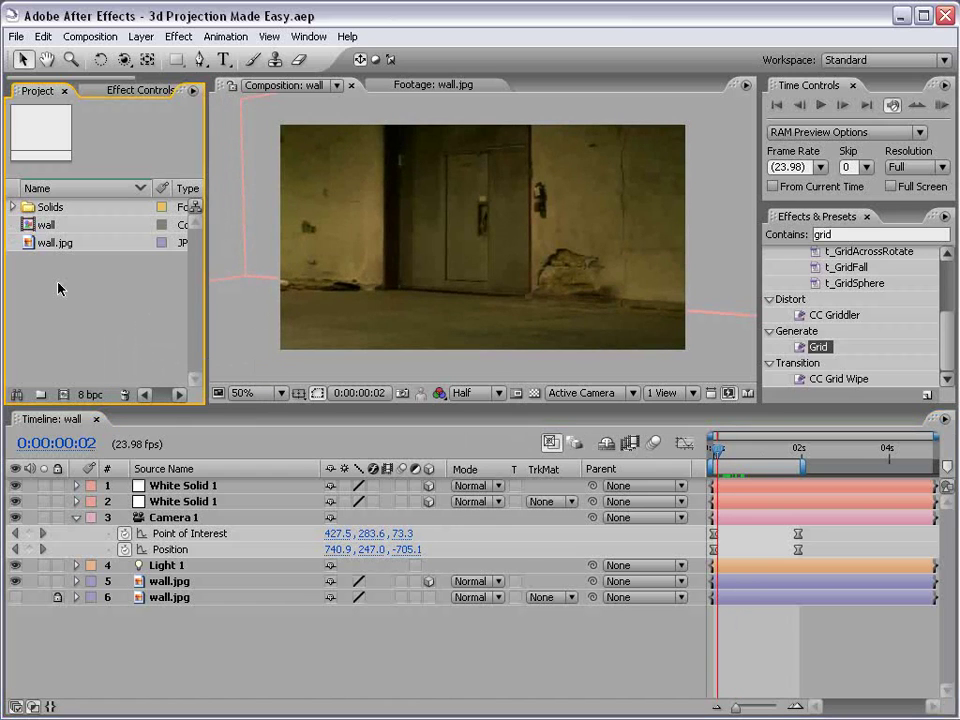
Open wall.jpg in its footage viewer, maximize the viewer, then restore it to normal size
{"action": "double_click", "coordinate": [27, 243]}
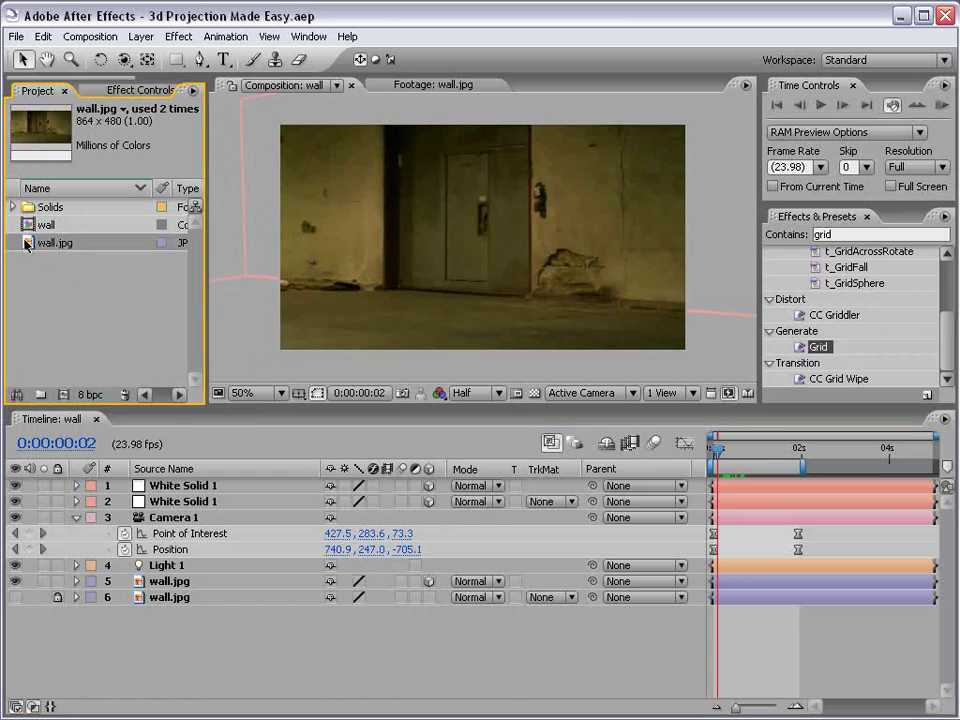
{"action": "key", "text": "grave"}
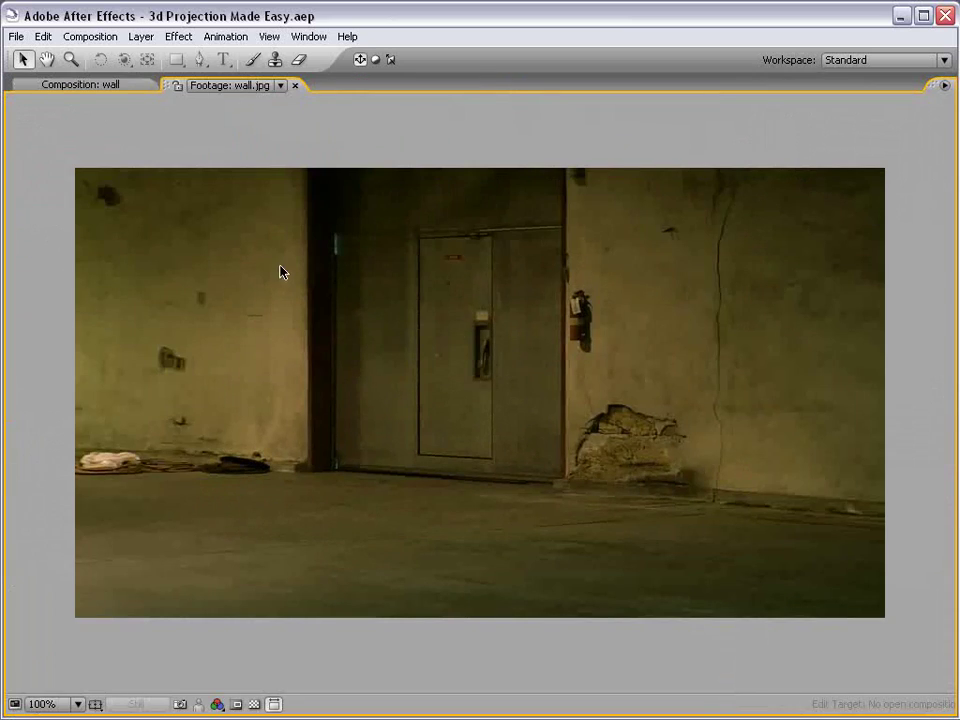
{"action": "key", "text": "grave"}
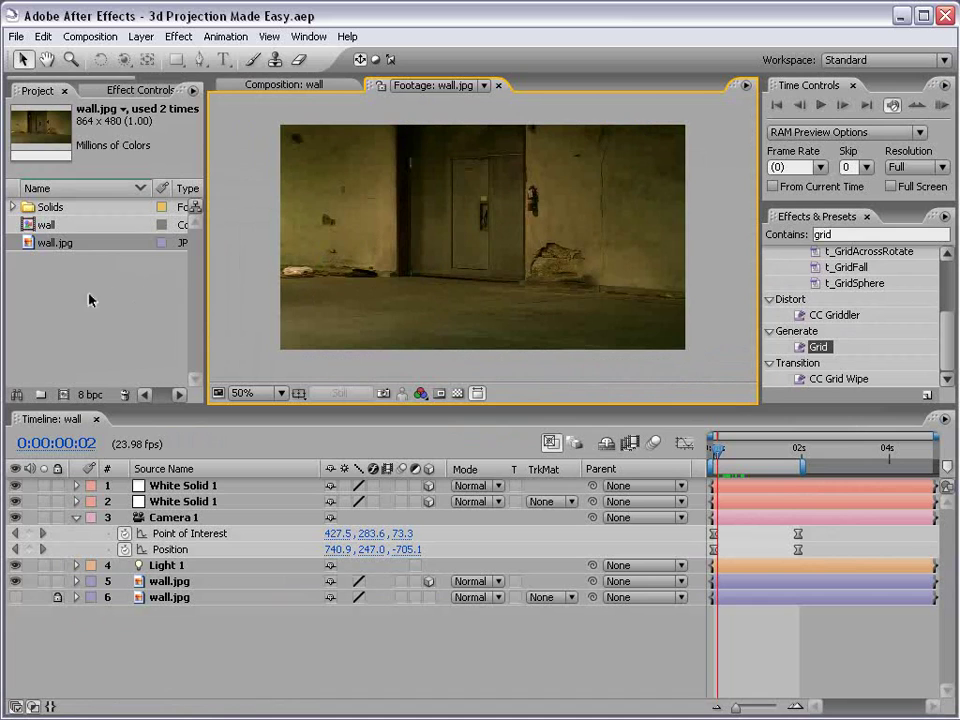
{"action": "left_click", "coordinate": [18, 262]}
Create the wall 2 composition from wall.jpg and hide the Mode and TrkMat columns
{"action": "left_click_drag", "start_coordinate": [28, 243], "coordinate": [64, 394]}
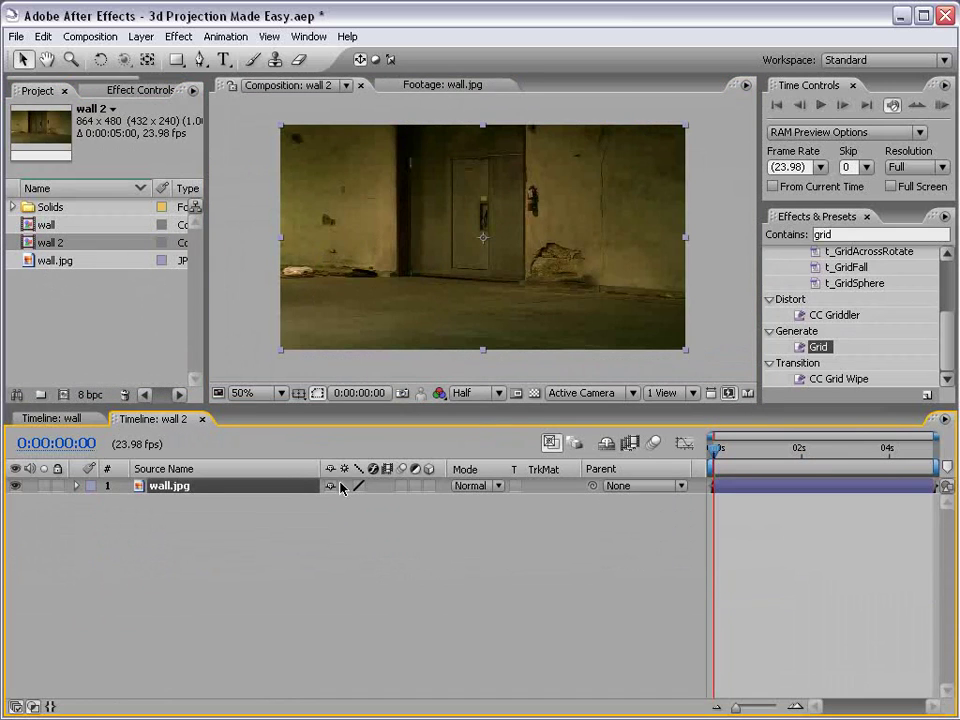
{"action": "left_click", "coordinate": [504, 544]}
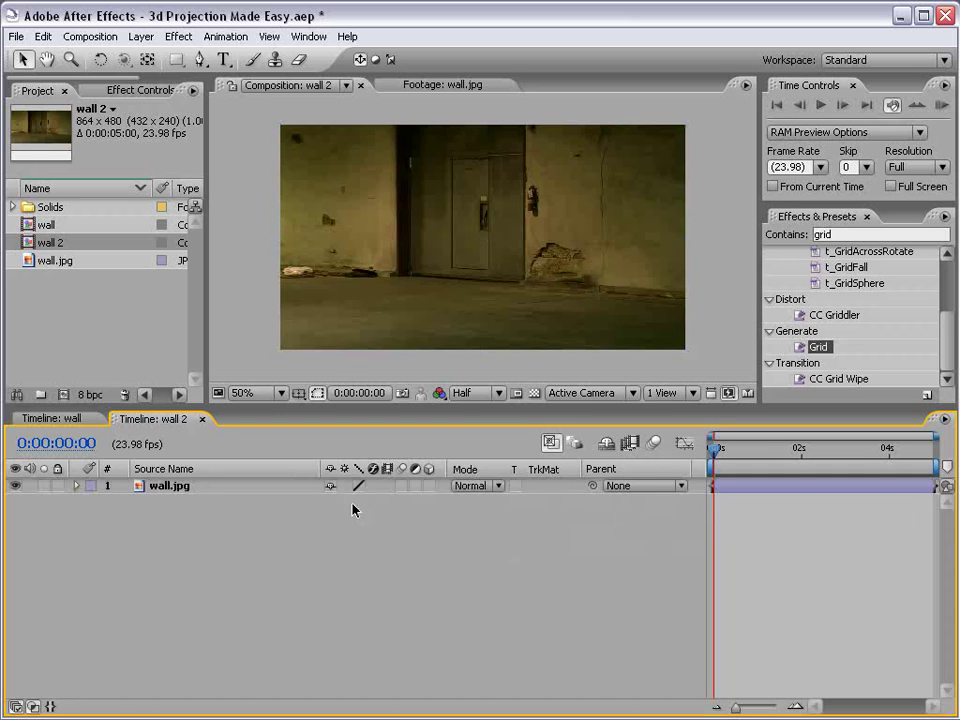
{"action": "right_click", "coordinate": [373, 468]}
{"action": "left_click", "coordinate": [403, 474]}
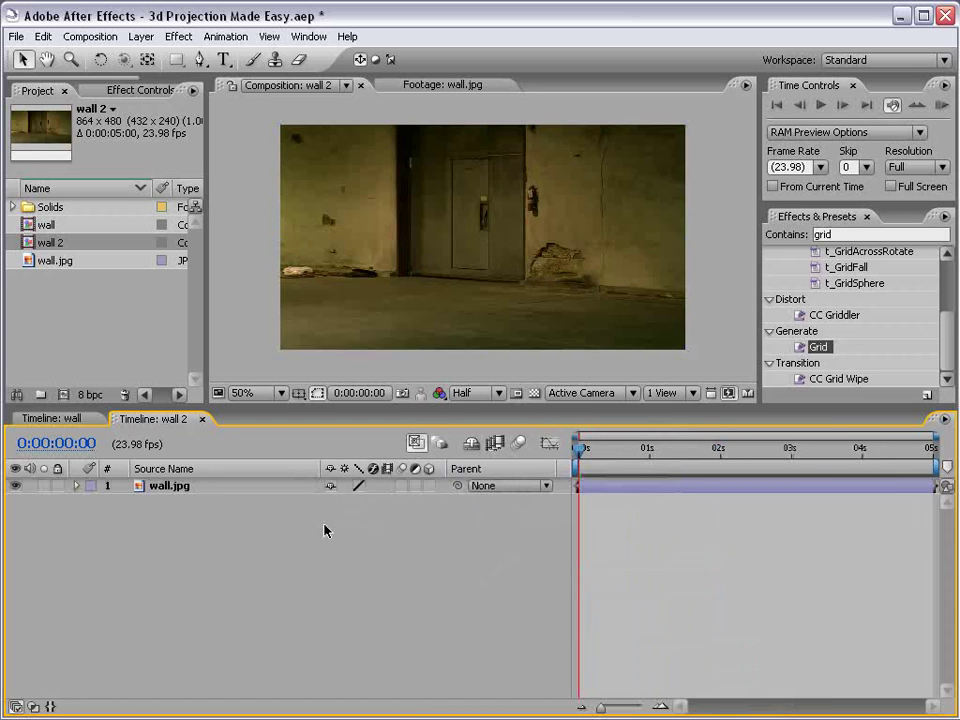
{"action": "left_click", "coordinate": [628, 489]}
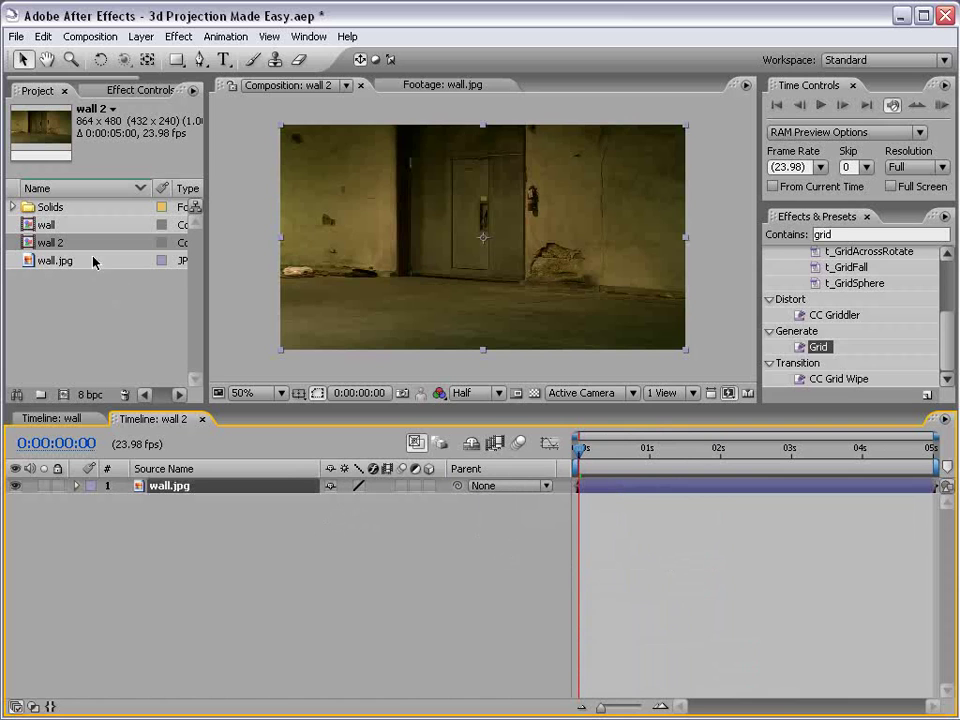
Add Camera 1 to the composition using the 35mm lens preset
{"action": "left_click", "coordinate": [141, 36]}
{"action": "mouse_move", "coordinate": [280, 57]}
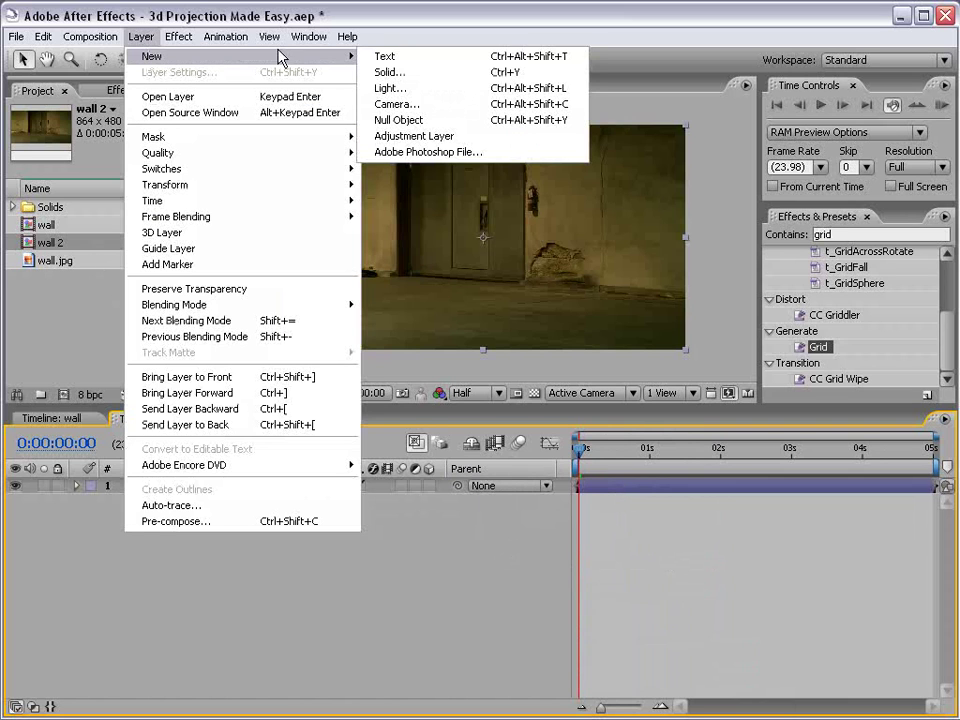
{"action": "left_click", "coordinate": [394, 104]}
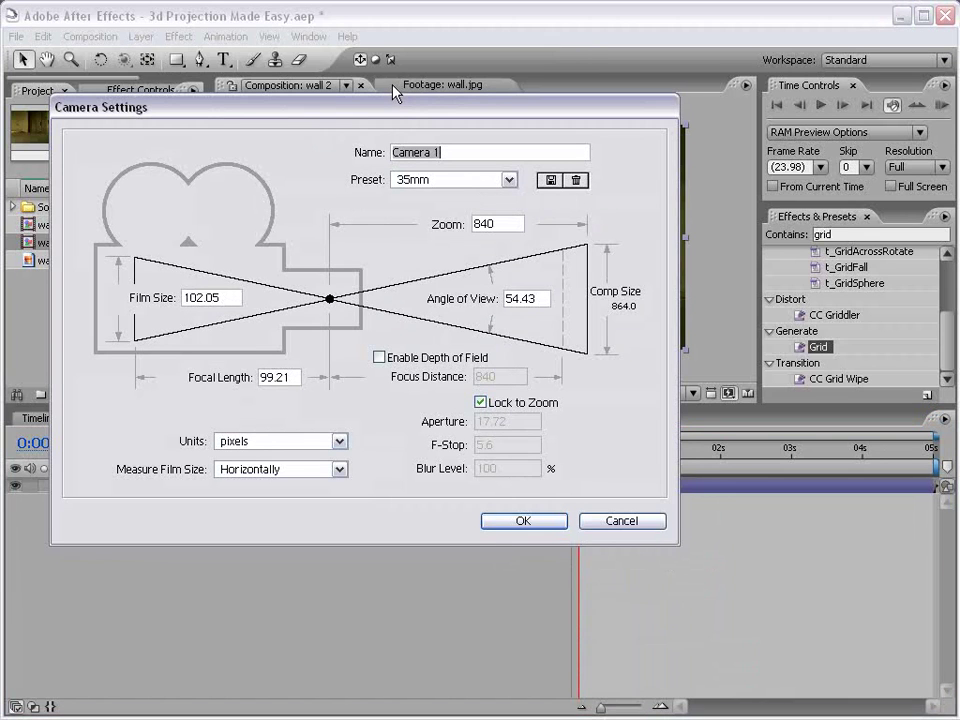
{"action": "left_click_drag", "start_coordinate": [394, 107], "coordinate": [527, 210]}
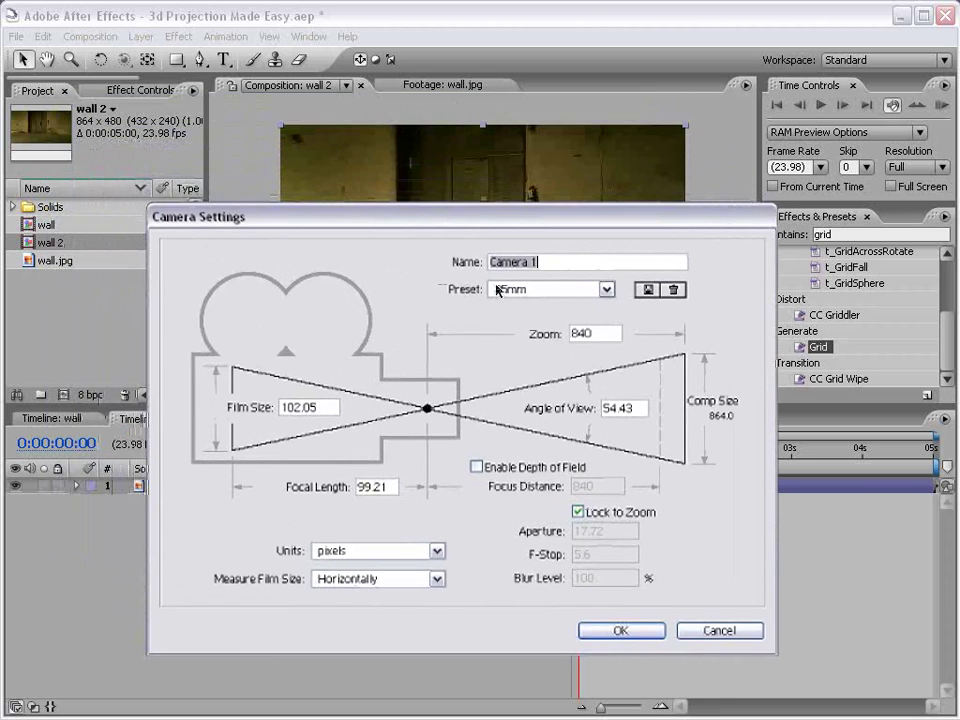
{"action": "left_click", "coordinate": [553, 289]}
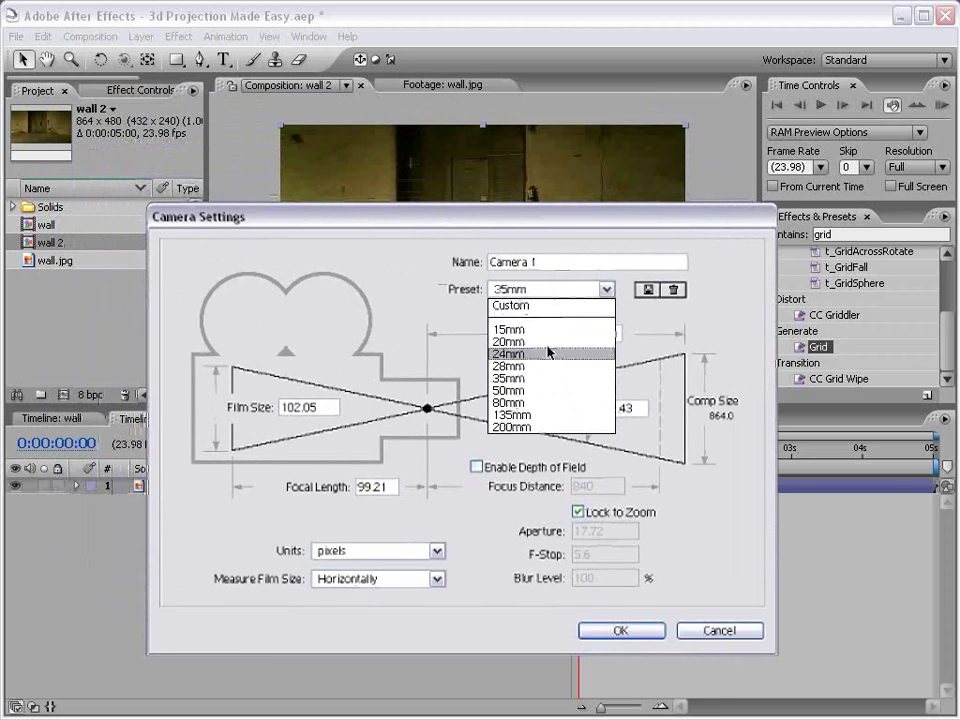
{"action": "left_click", "coordinate": [536, 378]}
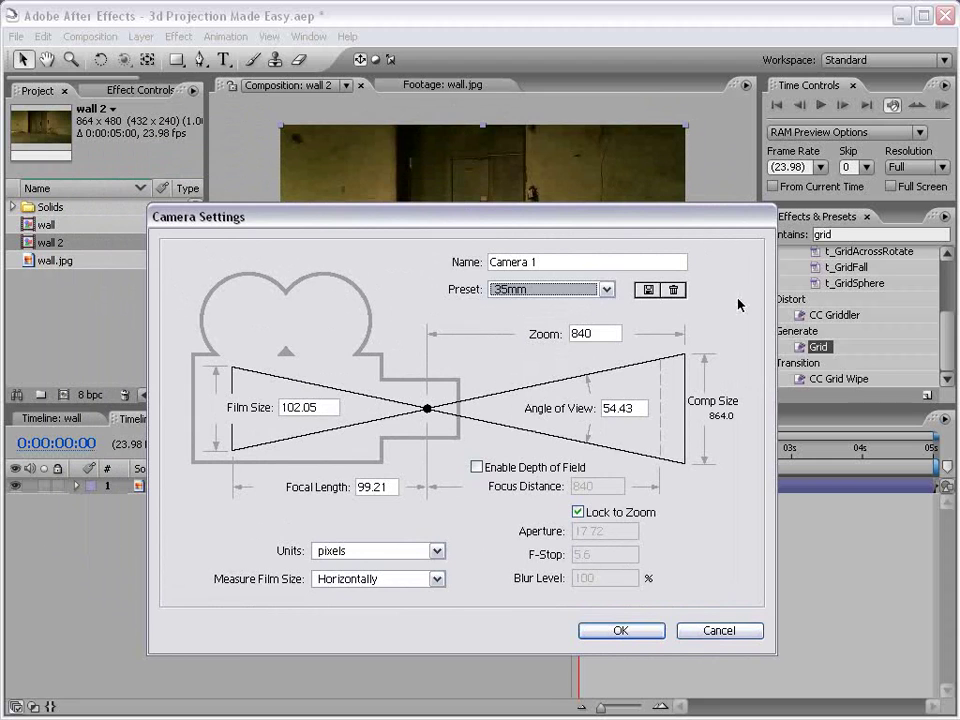
{"action": "left_click", "coordinate": [621, 630]}
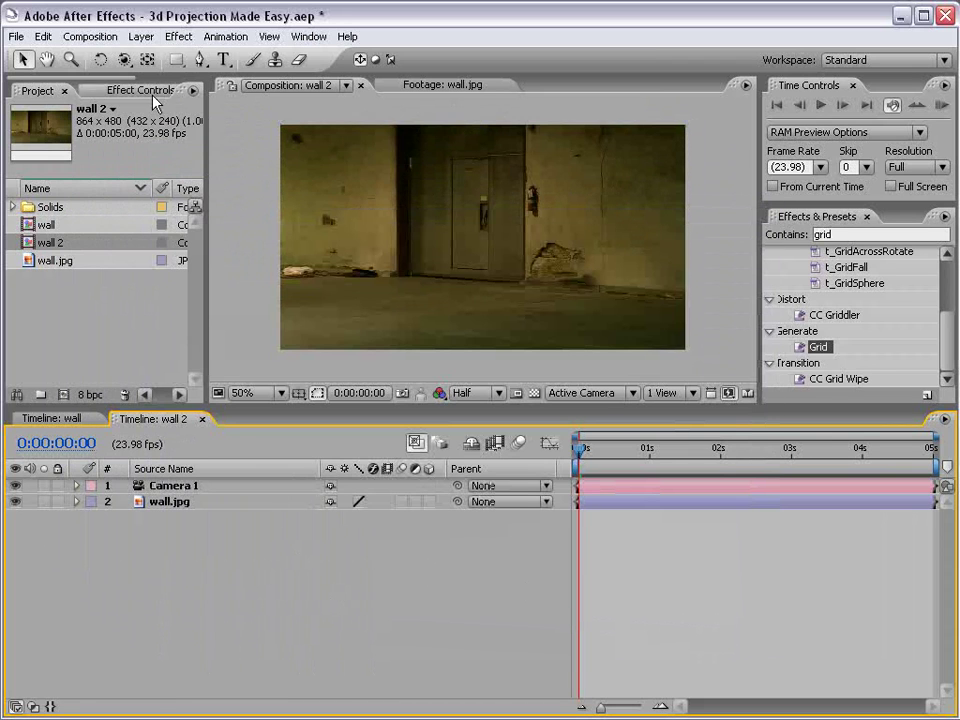
Create a white solid layer named 'walls'
{"action": "left_click", "coordinate": [141, 36]}
{"action": "mouse_move", "coordinate": [152, 56]}
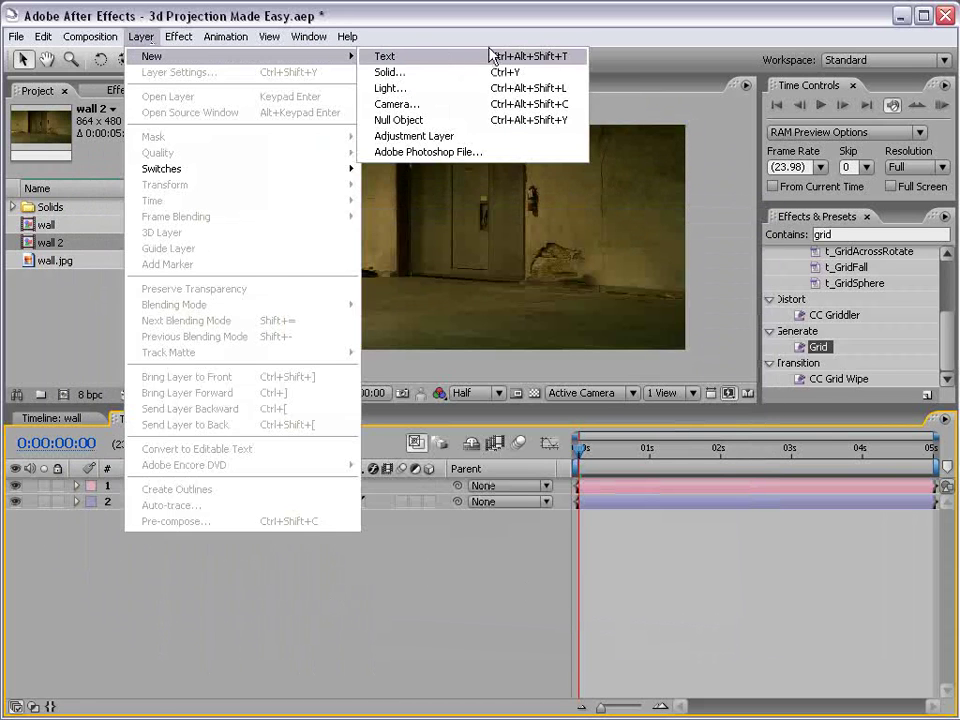
{"action": "left_click", "coordinate": [436, 74]}
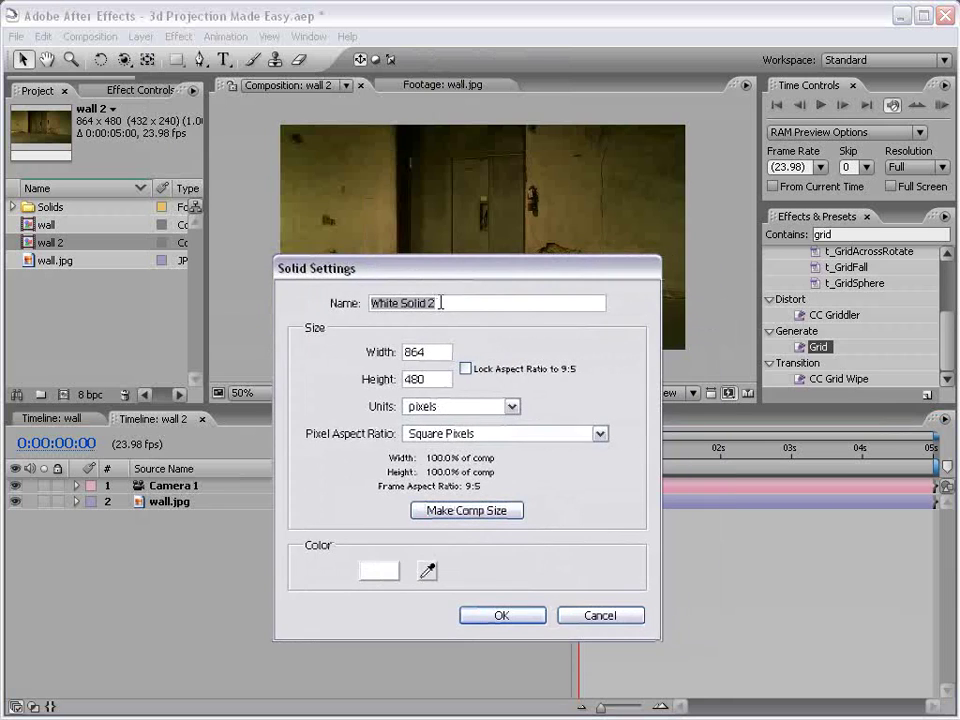
{"action": "left_click_drag", "start_coordinate": [486, 302], "coordinate": [315, 305]}
{"action": "type", "text": "walls"}
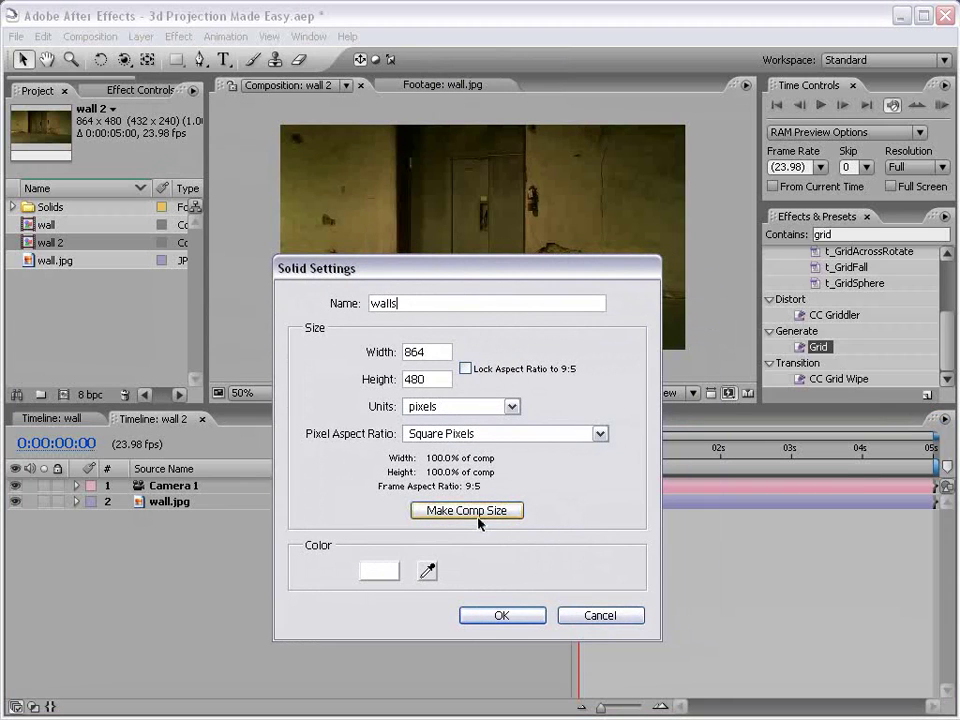
{"action": "left_click", "coordinate": [378, 570]}
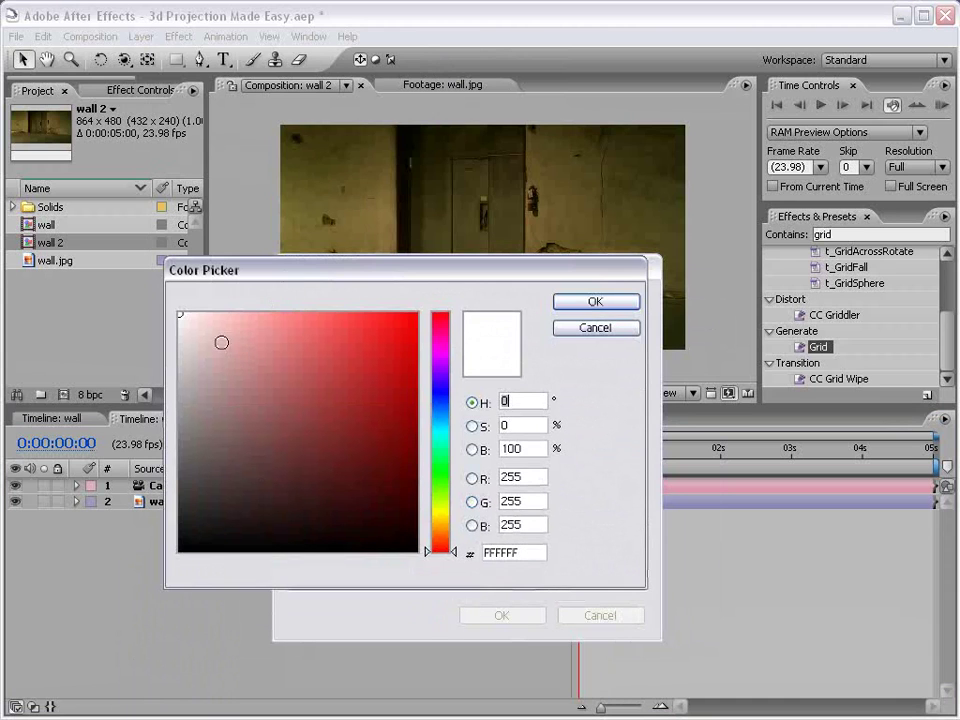
{"action": "left_click", "coordinate": [594, 301]}
{"action": "left_click", "coordinate": [506, 617]}
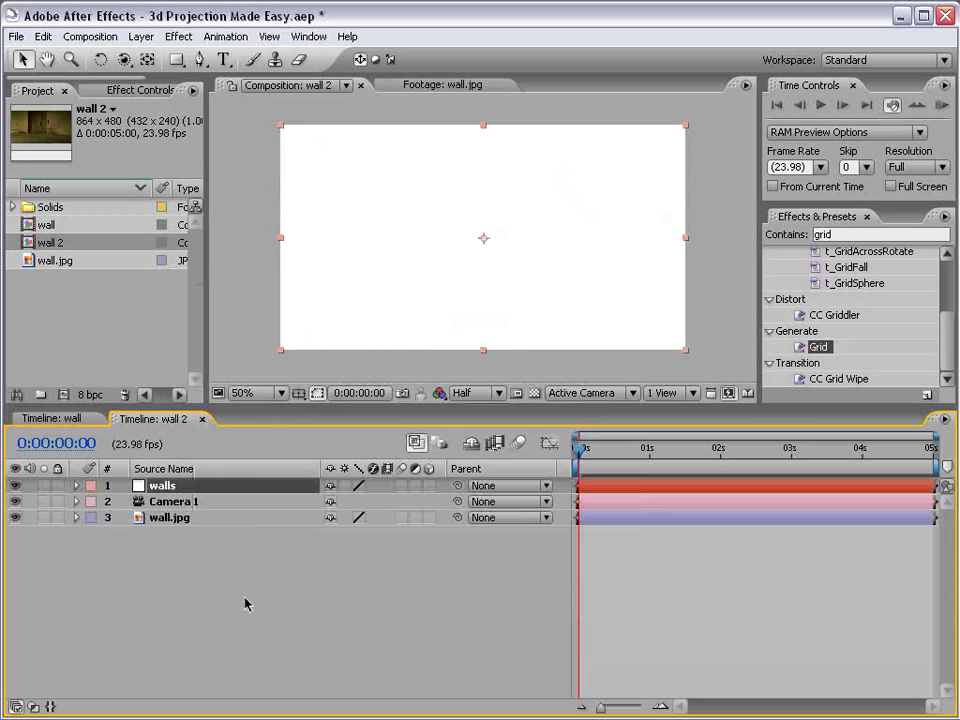
Duplicate the walls solid and turn off visibility for both walls layers
{"action": "left_click", "coordinate": [227, 566]}
{"action": "left_click", "coordinate": [176, 487]}
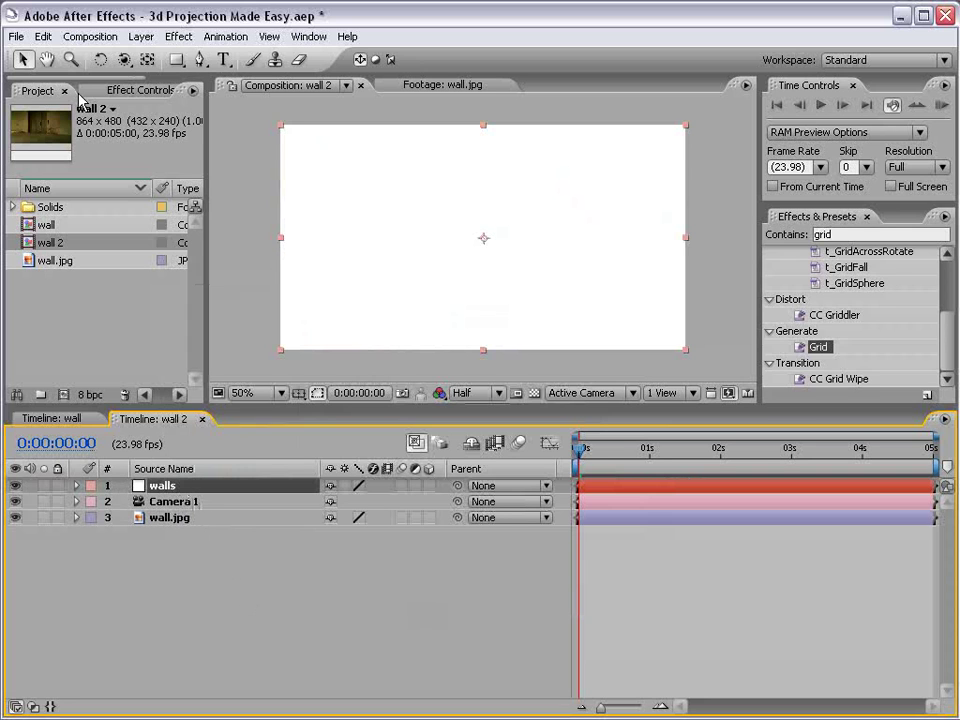
{"action": "left_click", "coordinate": [43, 36]}
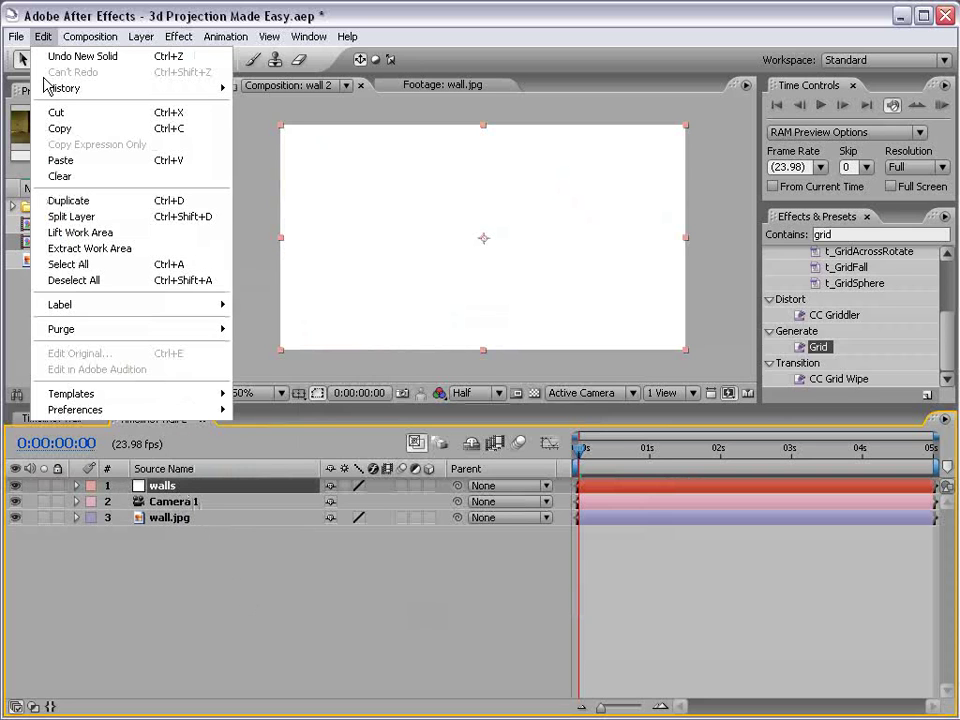
{"action": "left_click", "coordinate": [70, 200]}
{"action": "left_click", "coordinate": [165, 502]}
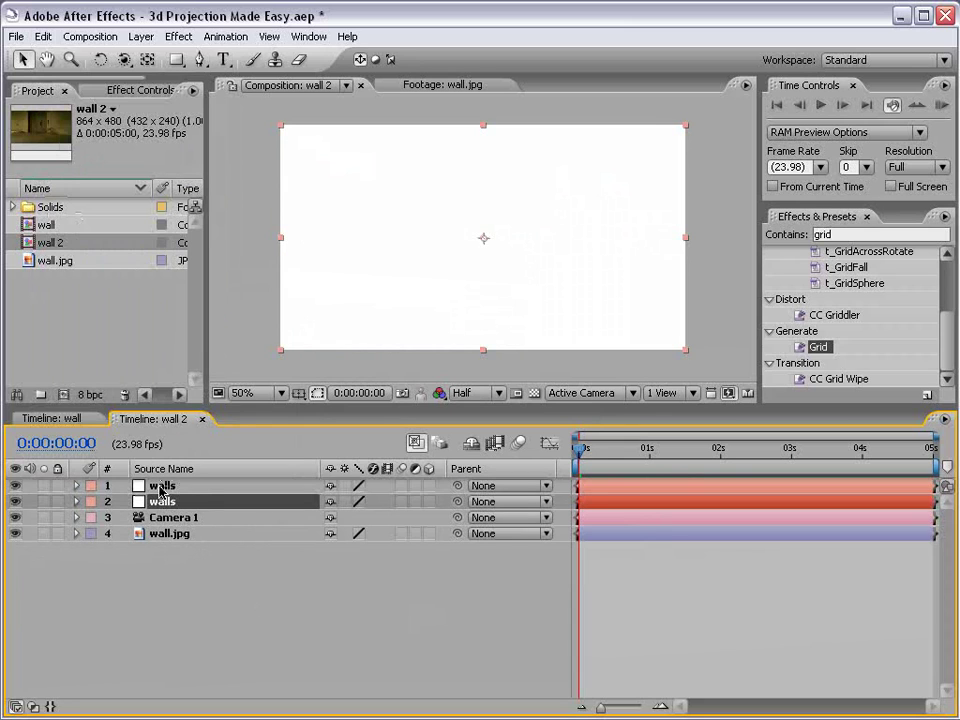
{"action": "left_click_drag", "start_coordinate": [15, 501], "coordinate": [15, 485]}
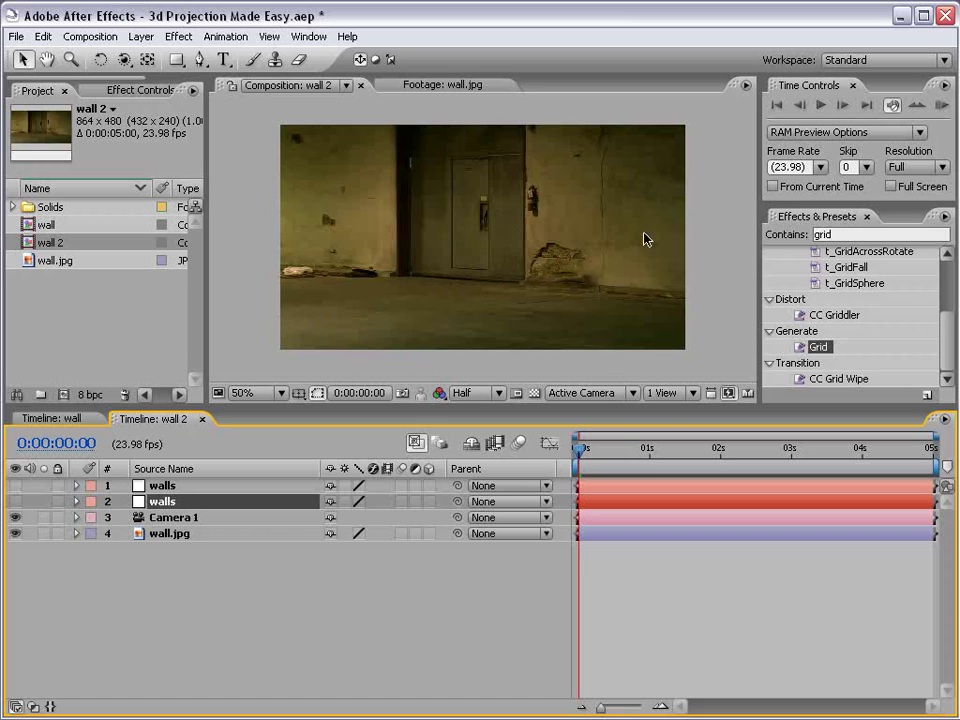
Show both walls solids, search the effects for 'grid', and apply Grid to the top walls solid
{"action": "left_click", "coordinate": [326, 579]}
{"action": "key", "text": "ctrl+5"}
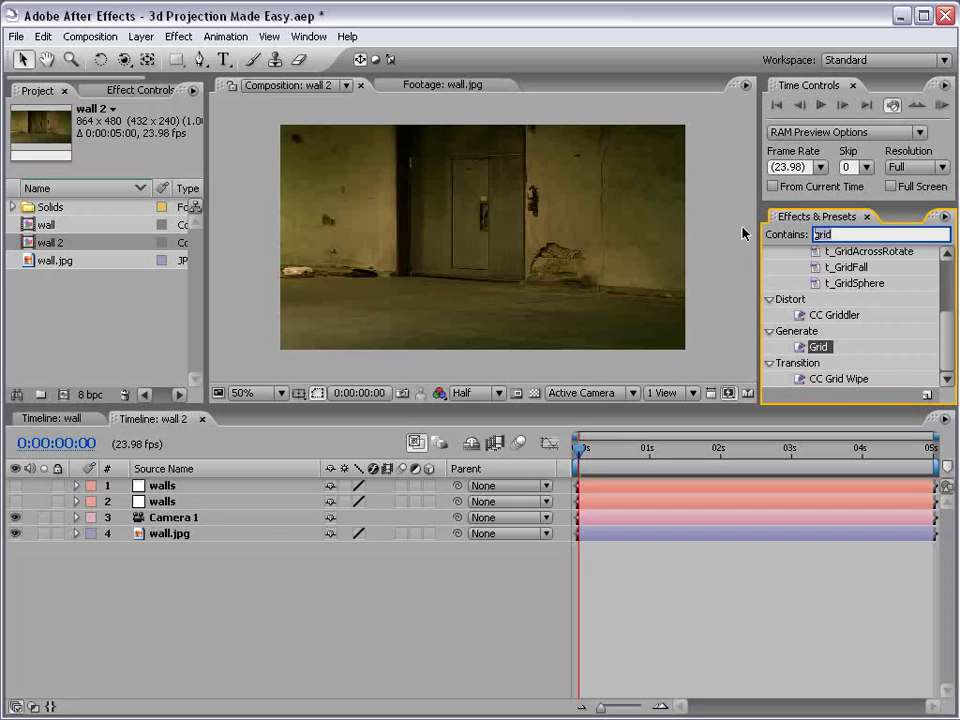
{"action": "key", "text": "BackSpace"}
{"action": "left_click_drag", "start_coordinate": [15, 501], "coordinate": [15, 485]}
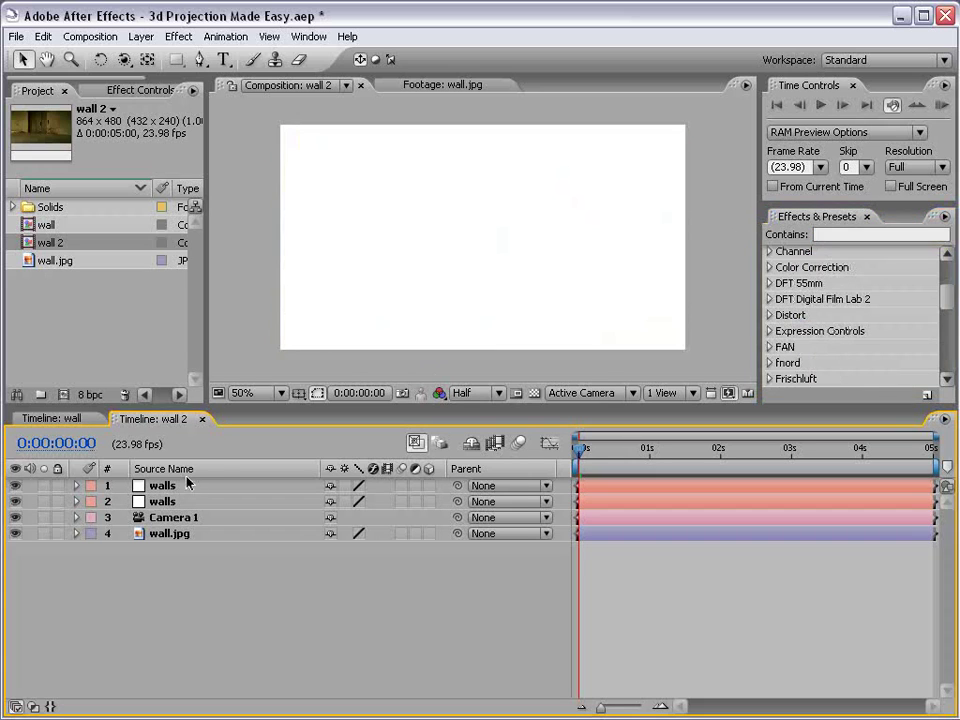
{"action": "left_click", "coordinate": [840, 234]}
{"action": "type", "text": "gre"}
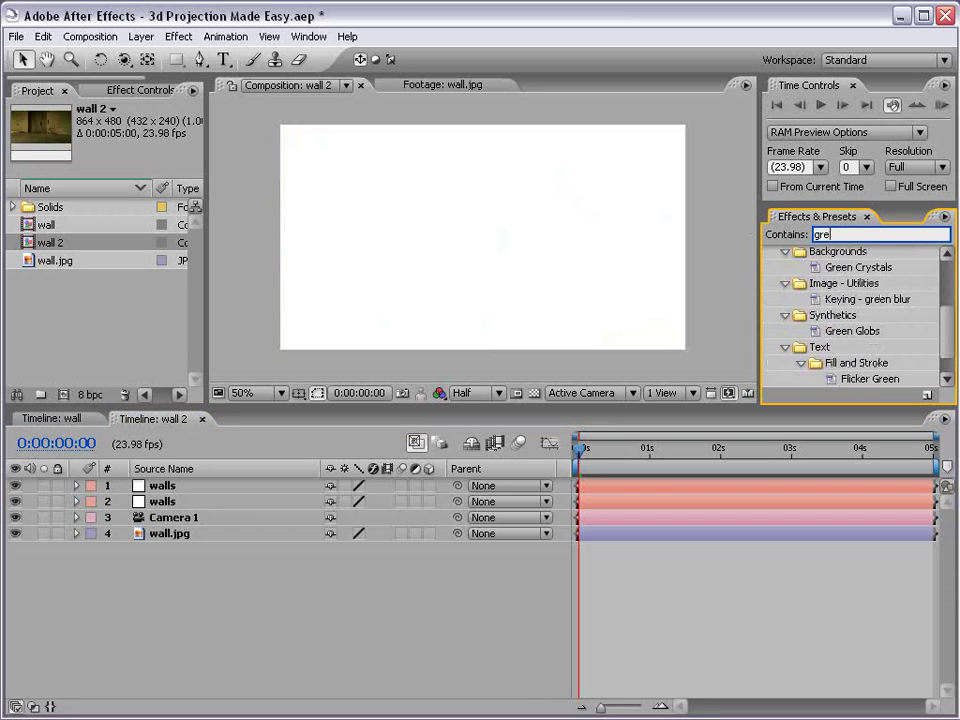
{"action": "key", "text": "BackSpace"}
{"action": "type", "text": "id"}
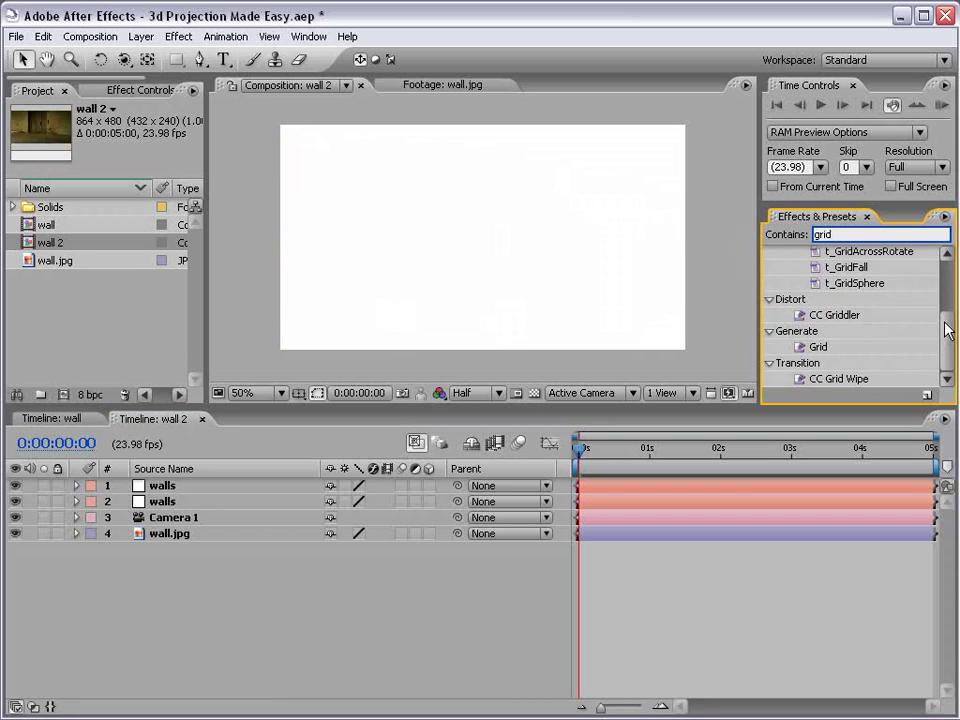
{"action": "left_click_drag", "start_coordinate": [818, 347], "coordinate": [438, 256]}
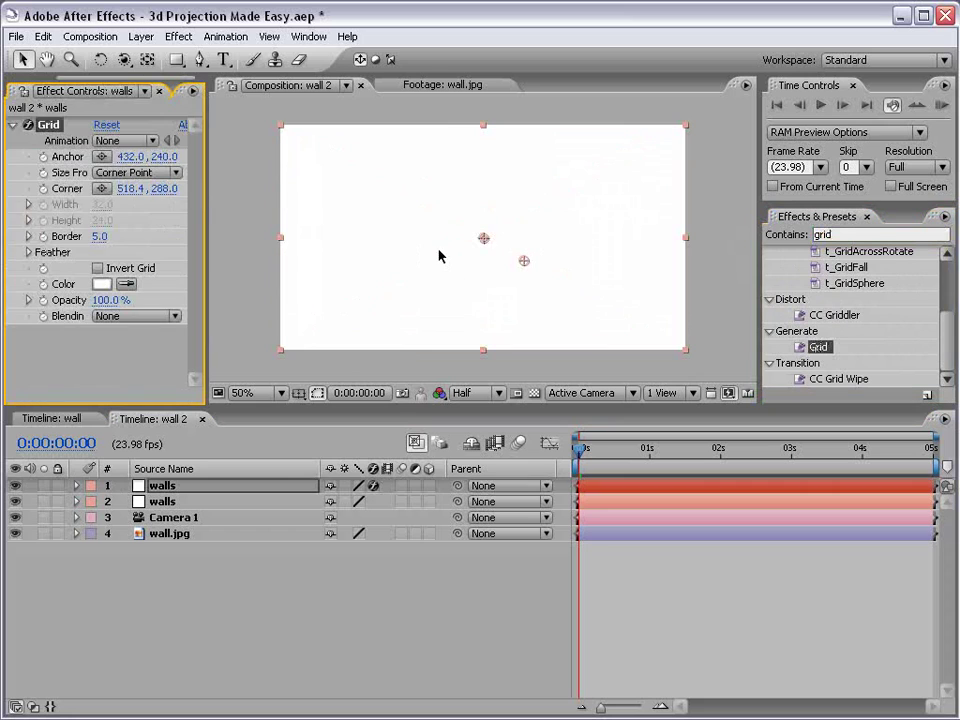
Hide the second walls solid and set Grid Border 3.0, Size From Width Slider, Width 48.1
{"action": "left_click", "coordinate": [15, 501]}
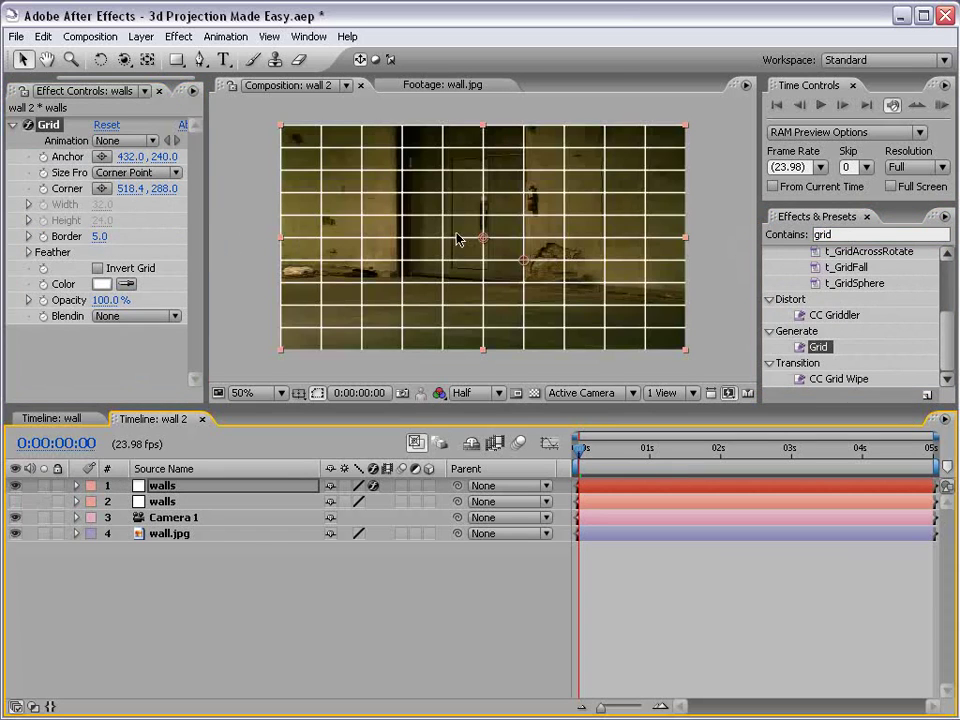
{"action": "left_click", "coordinate": [103, 237]}
{"action": "type", "text": "3"}
{"action": "key", "text": "Return"}
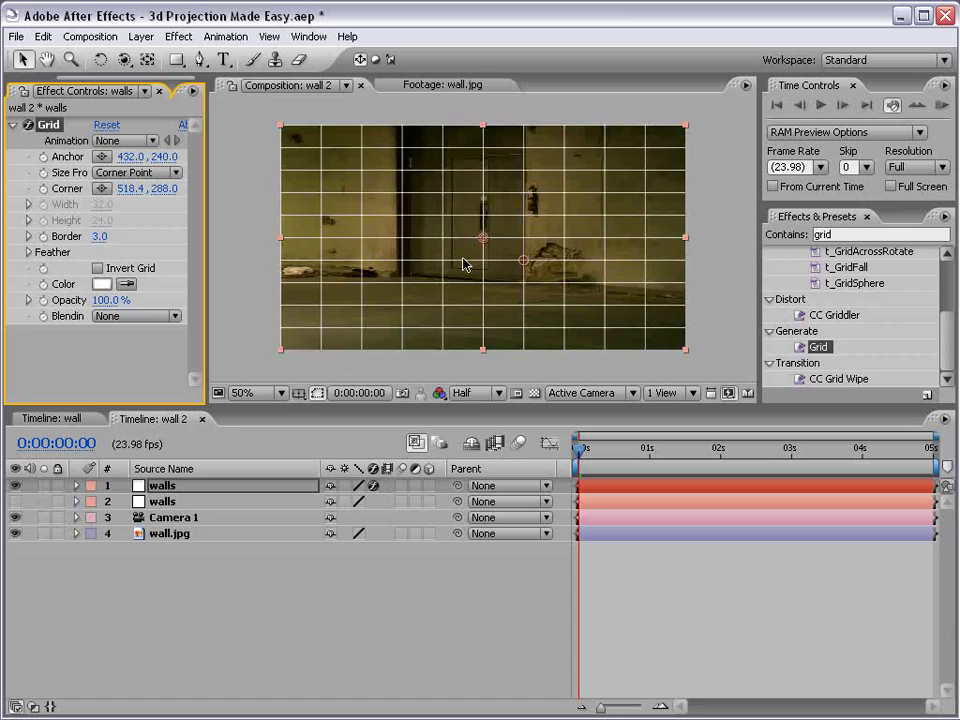
{"action": "key", "text": "period"}
{"action": "left_click", "coordinate": [130, 172]}
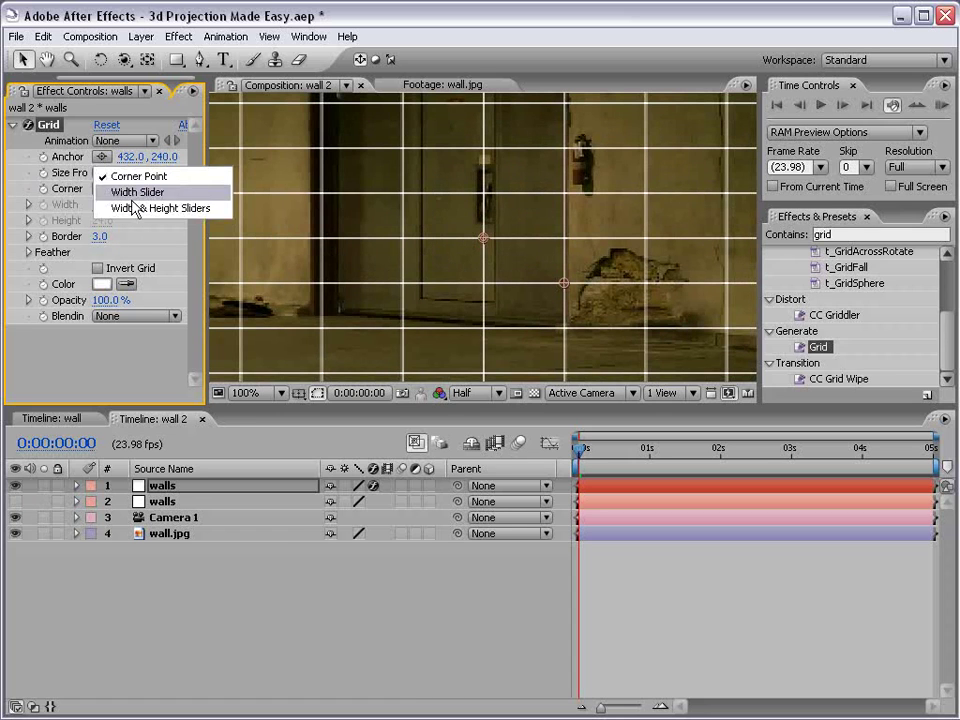
{"action": "left_click", "coordinate": [188, 193]}
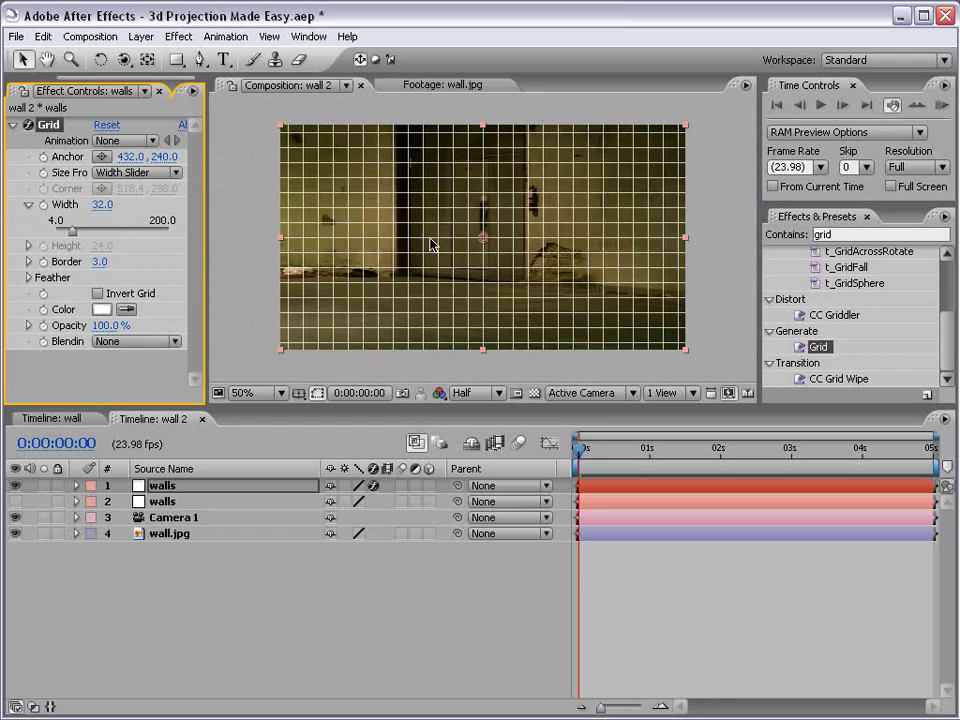
{"action": "left_click_drag", "start_coordinate": [72, 231], "coordinate": [82, 234]}
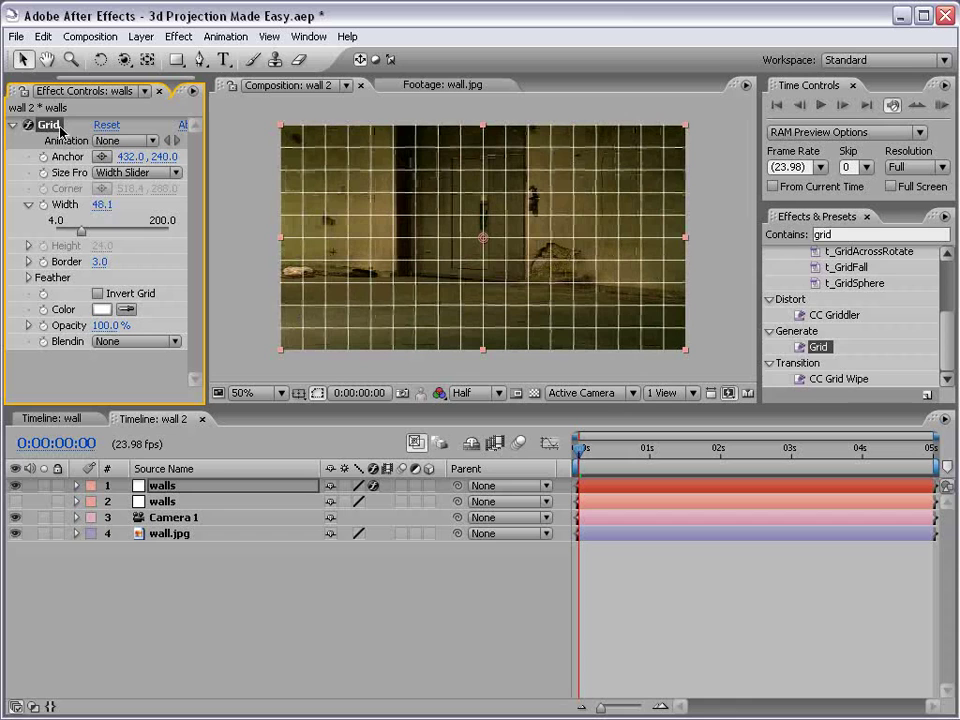
Paste the Grid onto the second walls solid and make both walls solids 3D layers
{"action": "left_click", "coordinate": [160, 501]}
{"action": "key", "text": "ctrl+v"}
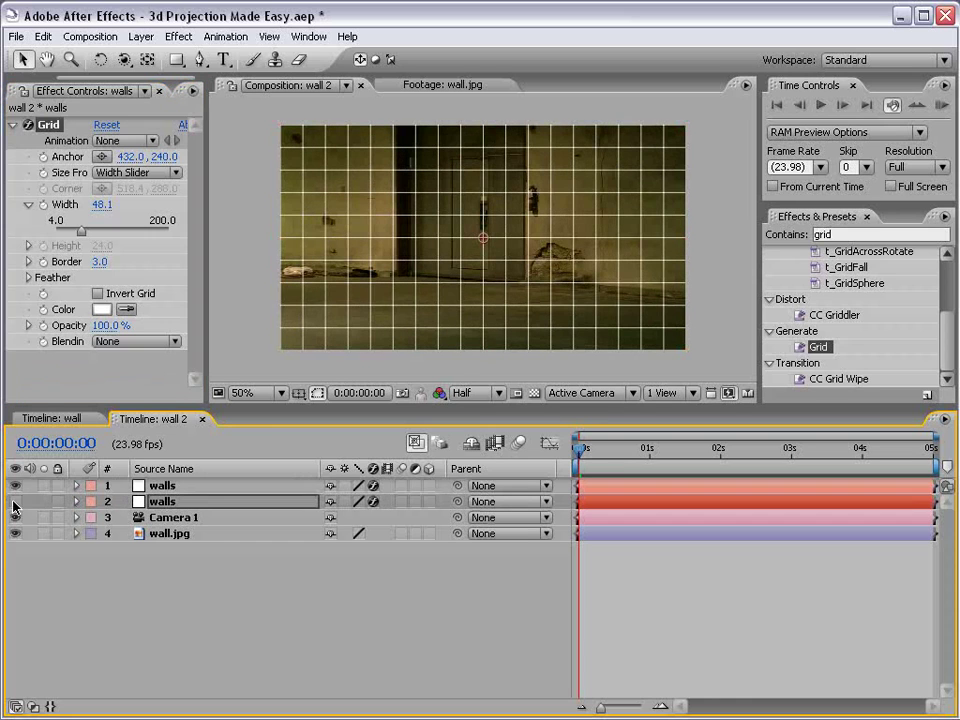
{"action": "left_click", "coordinate": [15, 501]}
{"action": "left_click", "coordinate": [38, 490]}
{"action": "left_click", "coordinate": [15, 486]}
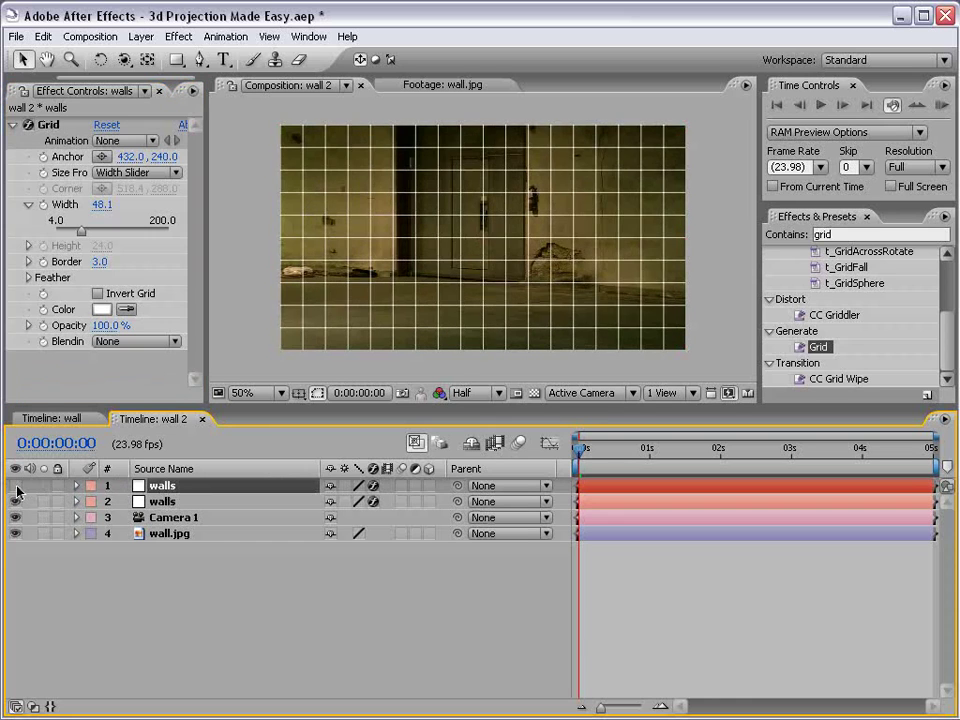
{"action": "left_click", "coordinate": [15, 486]}
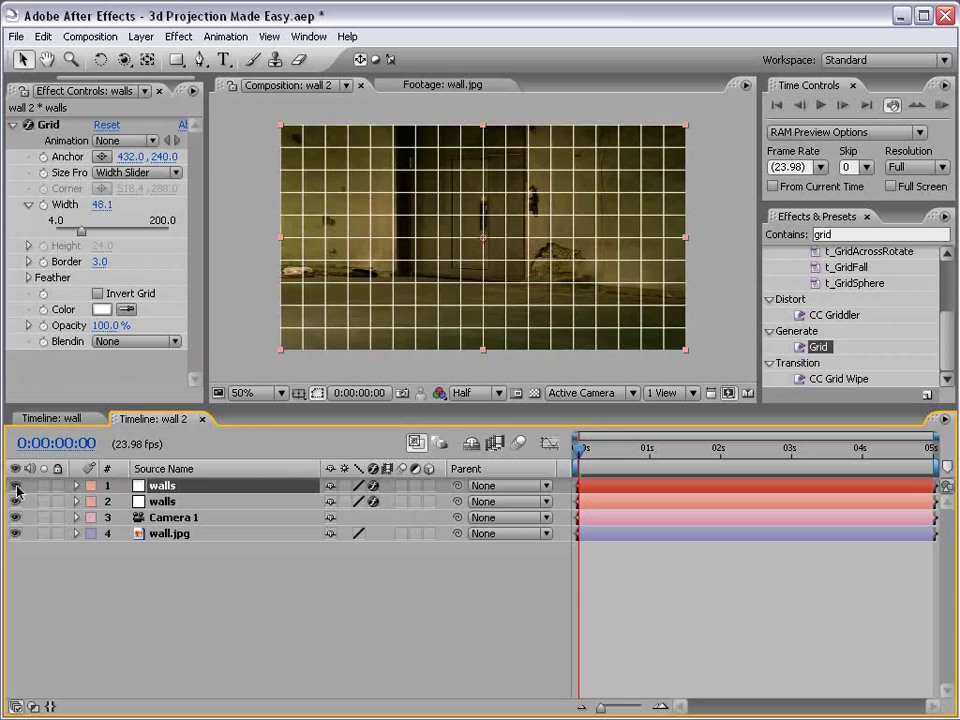
{"action": "left_click", "coordinate": [165, 501], "text": "ctrl"}
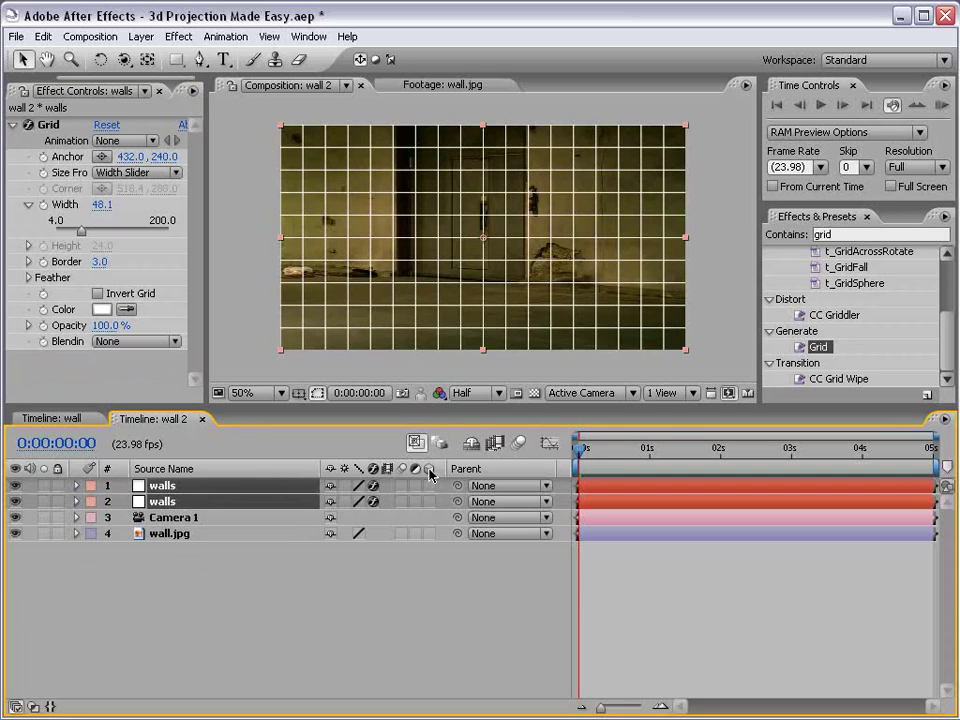
{"action": "left_click", "coordinate": [429, 501]}
{"action": "left_click", "coordinate": [266, 591]}
{"action": "left_click", "coordinate": [193, 501]}
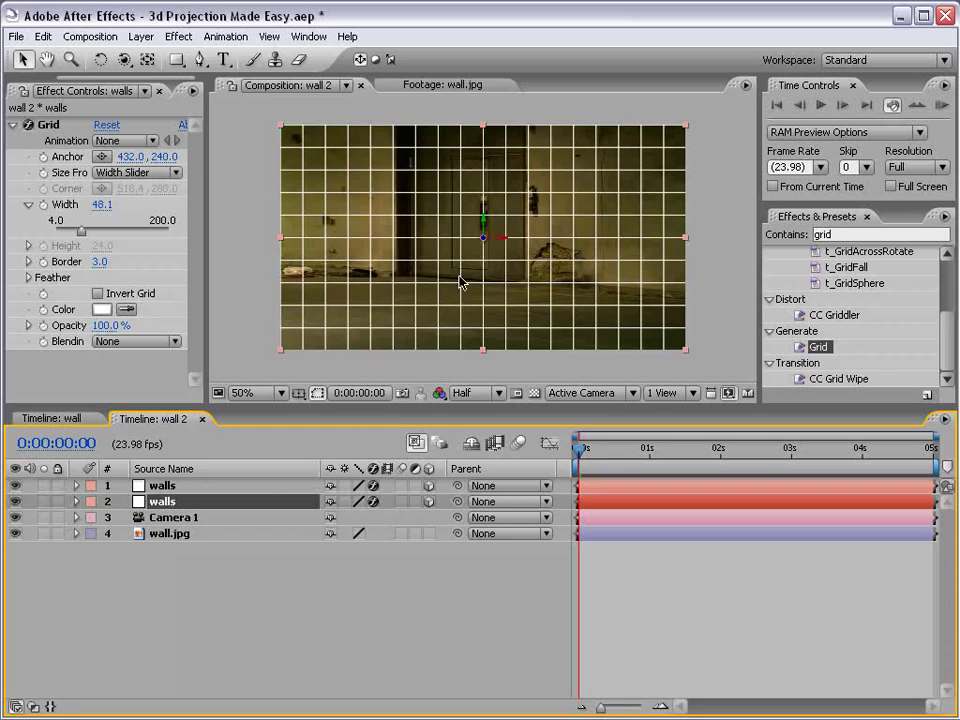
Tilt the second walls solid back around its X axis
{"action": "key", "text": "period"}
{"action": "left_click", "coordinate": [100, 59]}
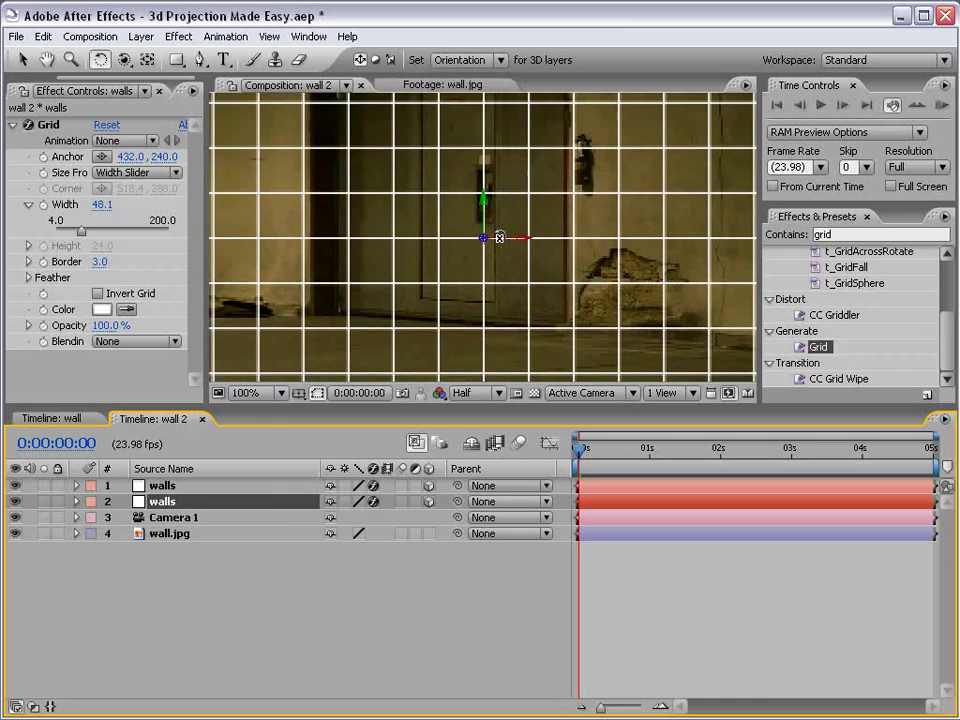
{"action": "left_click_drag", "start_coordinate": [499, 237], "coordinate": [499, 164]}
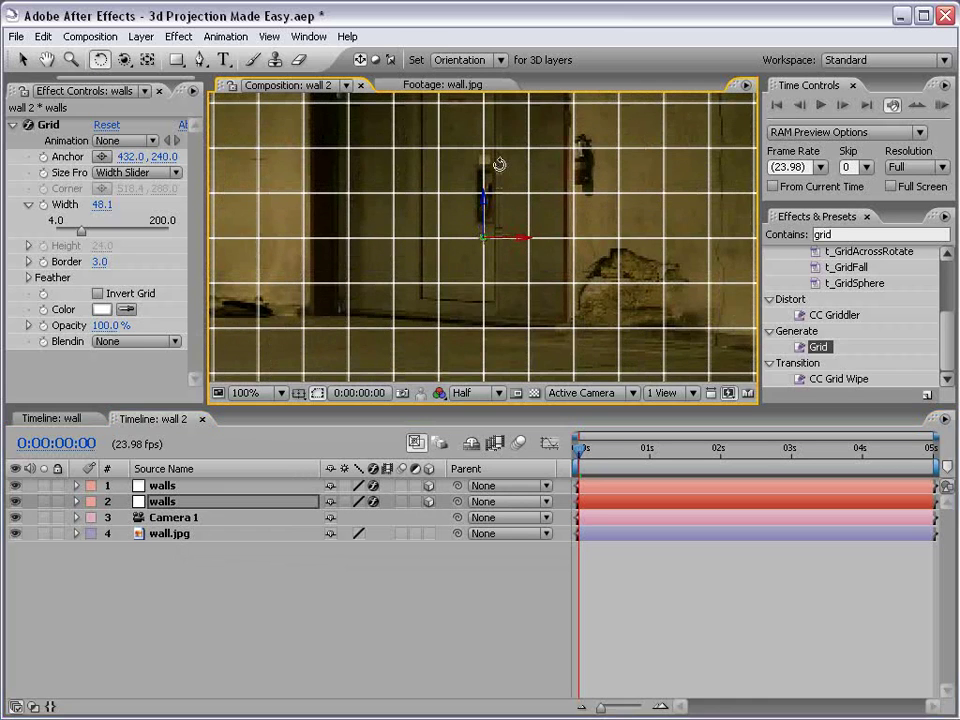
{"action": "scroll", "coordinate": [424, 251], "scroll_direction": "down", "scroll_amount": 1}
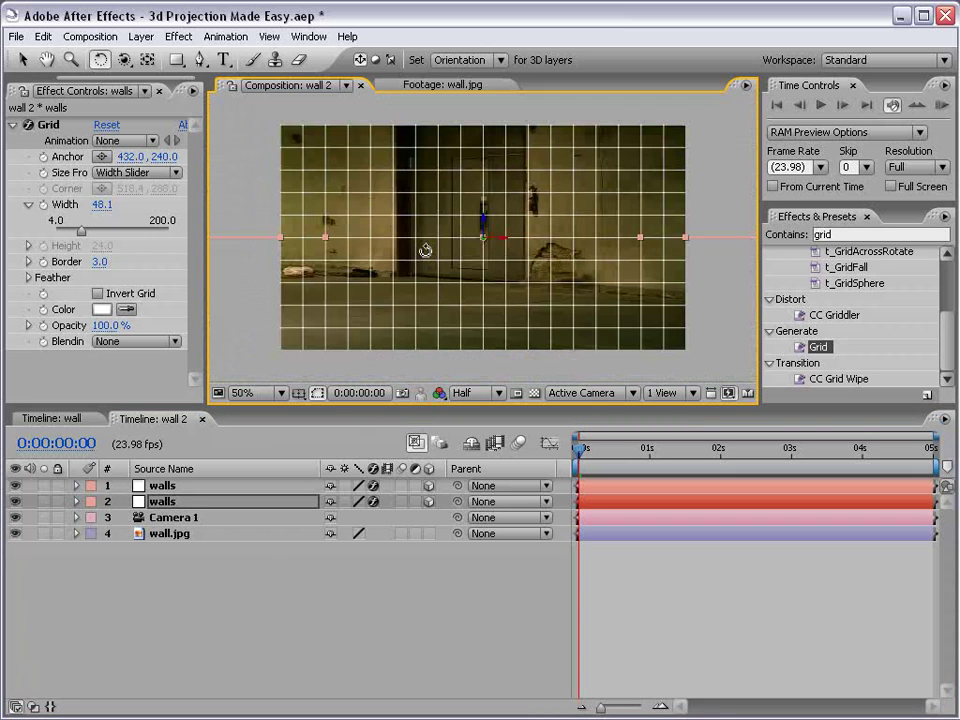
{"action": "key", "text": "c"}
{"action": "left_click_drag", "start_coordinate": [519, 221], "coordinate": [450, 272]}
{"action": "key", "text": "ctrl+z"}
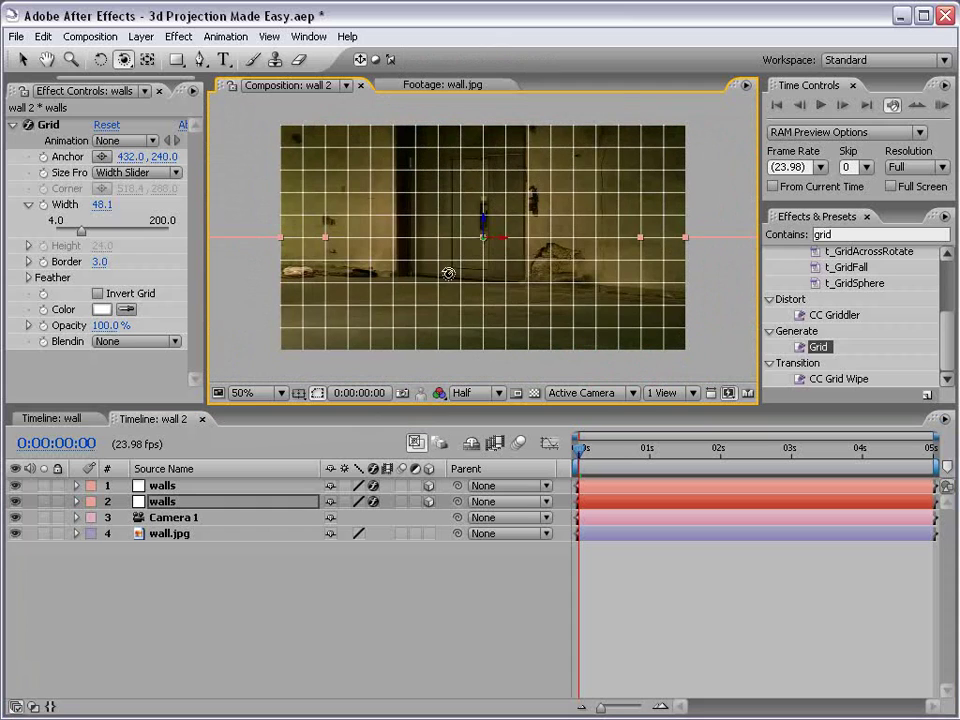
Raise the top walls solid upward in the frame to form the back wall
{"action": "left_click", "coordinate": [160, 490]}
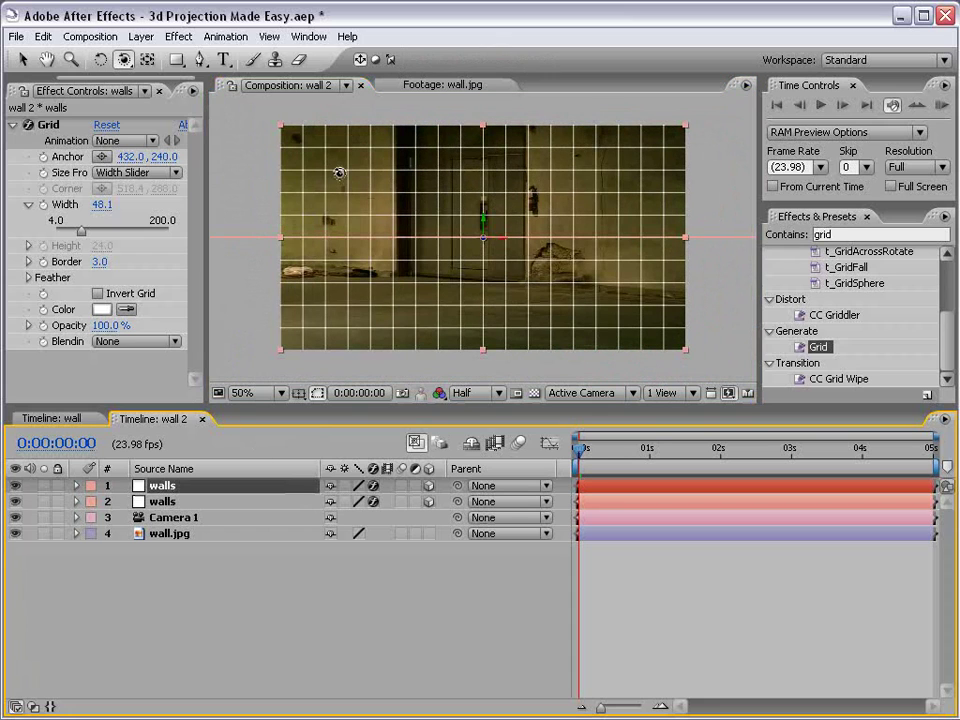
{"action": "key", "text": "v"}
{"action": "left_click_drag", "start_coordinate": [489, 229], "coordinate": [497, 120]}
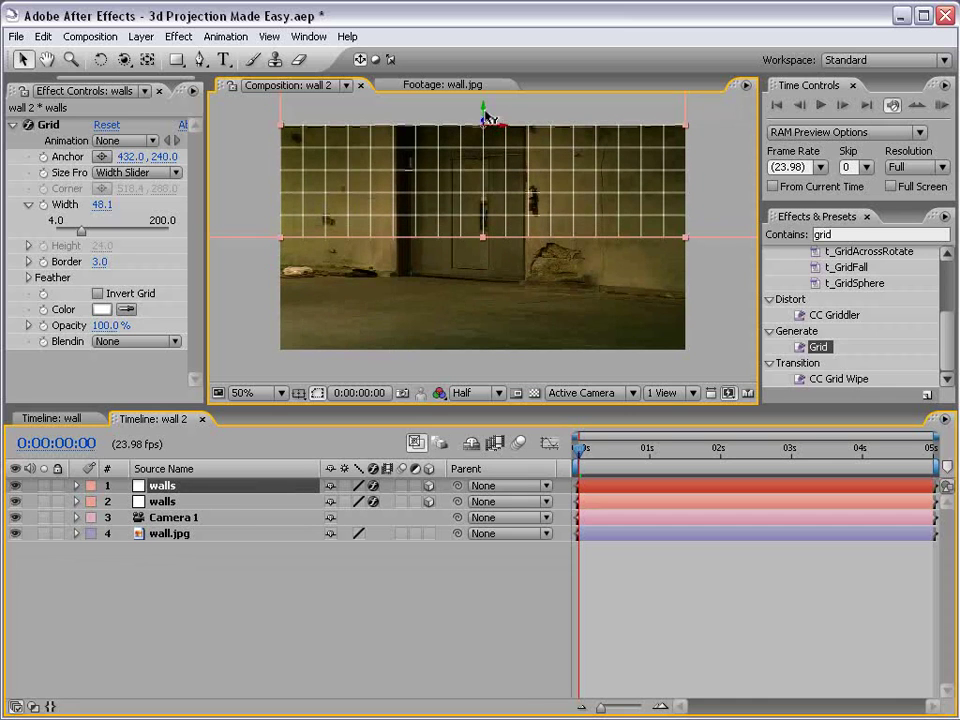
{"action": "key", "text": "c"}
{"action": "left_click_drag", "start_coordinate": [551, 186], "coordinate": [489, 212]}
{"action": "key", "text": "ctrl+z"}
{"action": "key", "text": "v"}
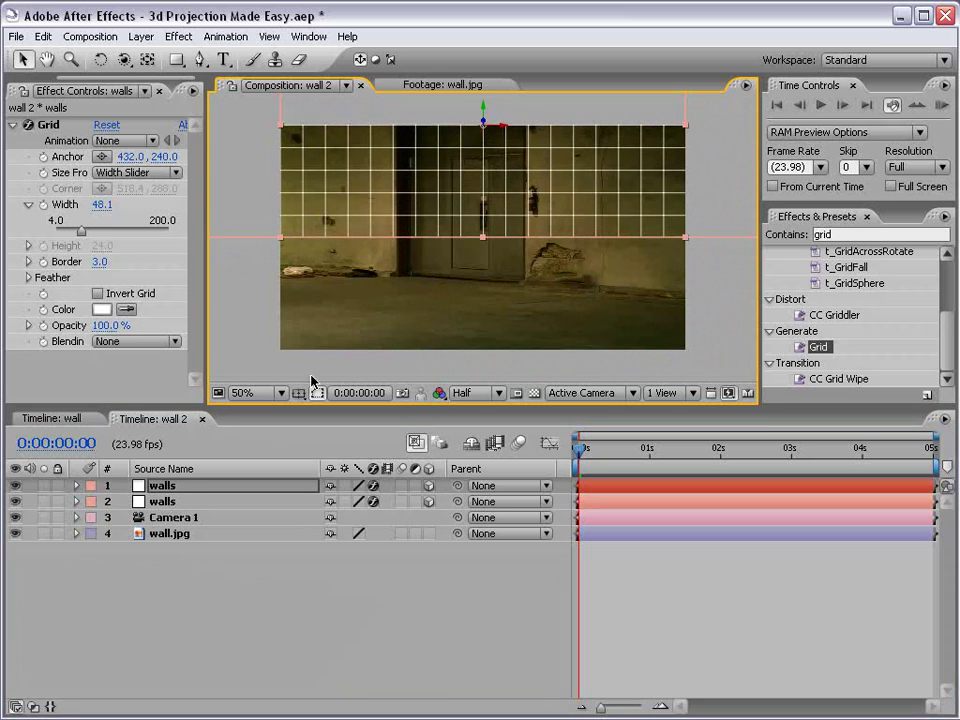
Lay the second walls solid flat as the floor and inspect wall and floor in 3D
{"action": "left_click", "coordinate": [180, 501]}
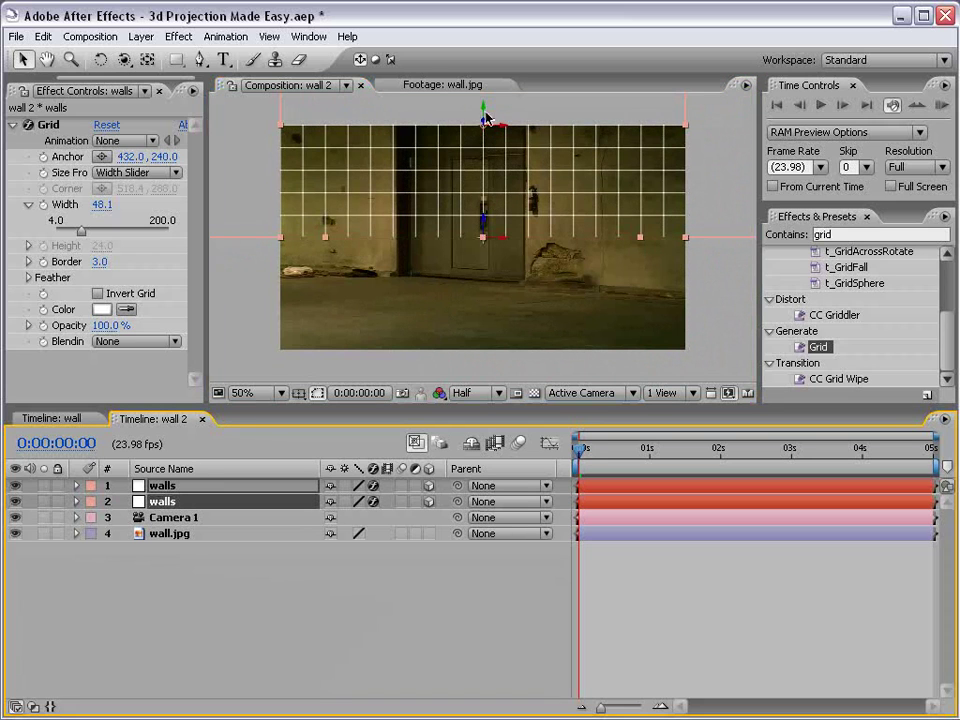
{"action": "left_click_drag", "start_coordinate": [482, 115], "coordinate": [474, 192]}
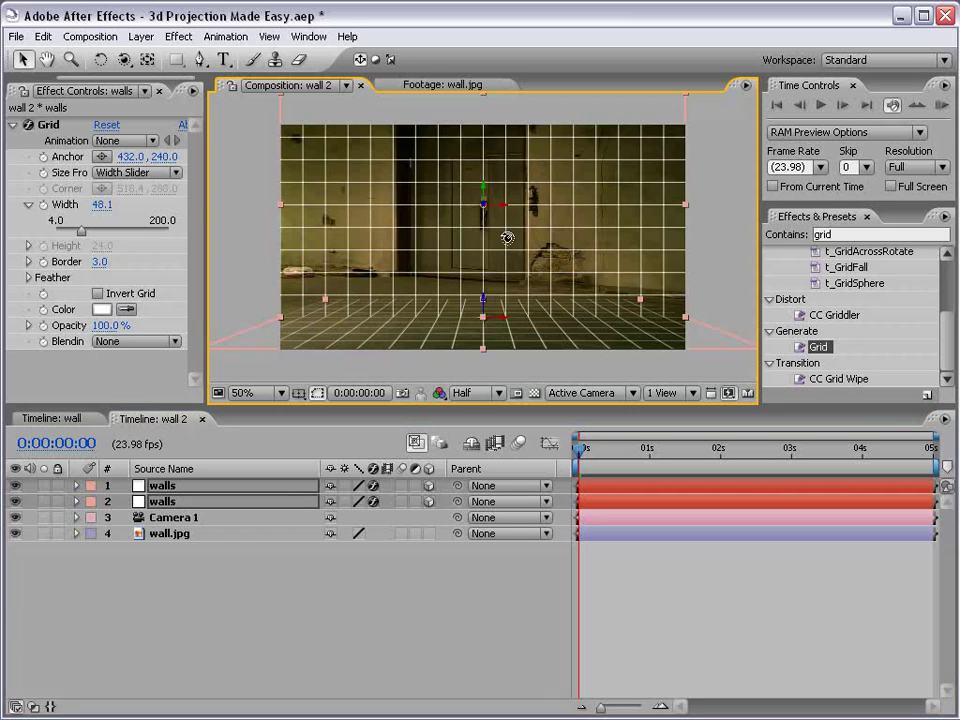
{"action": "key", "text": "c"}
{"action": "left_click_drag", "start_coordinate": [506, 236], "coordinate": [497, 268]}
{"action": "key", "text": "c"}
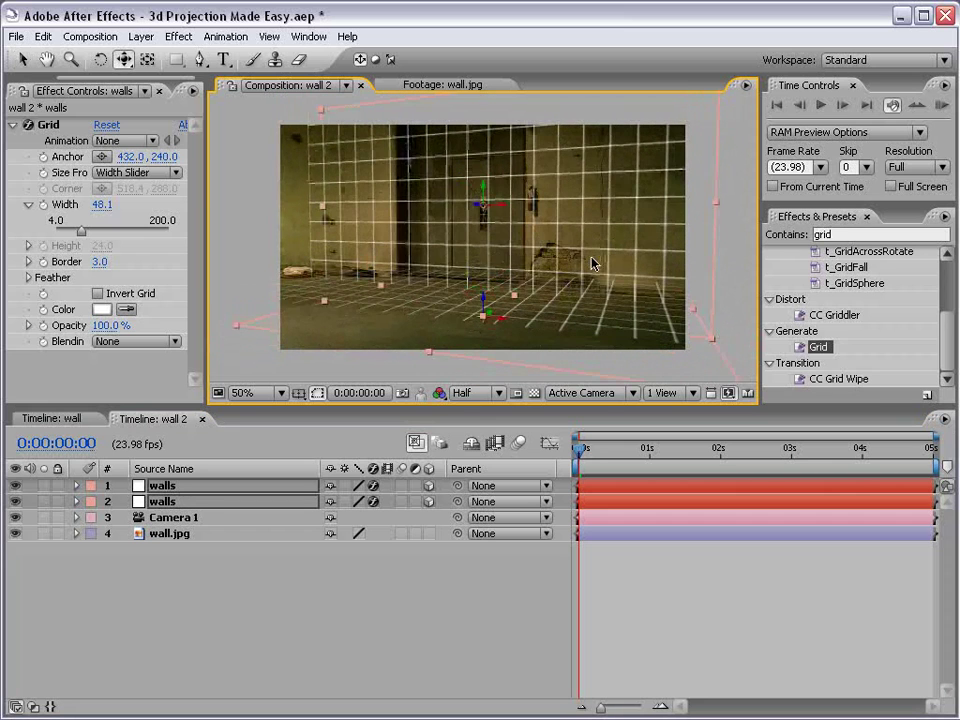
{"action": "key", "text": "ctrl+z"}
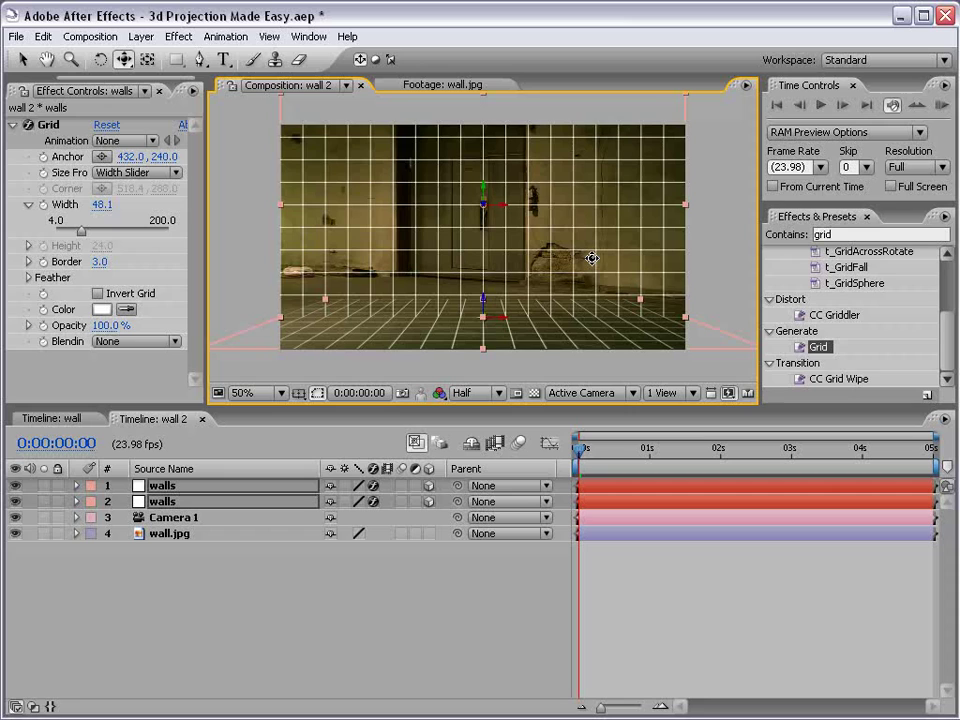
Drag the floor solid down onto the photo's floor, then deselect it and recentre the view
{"action": "key", "text": "v"}
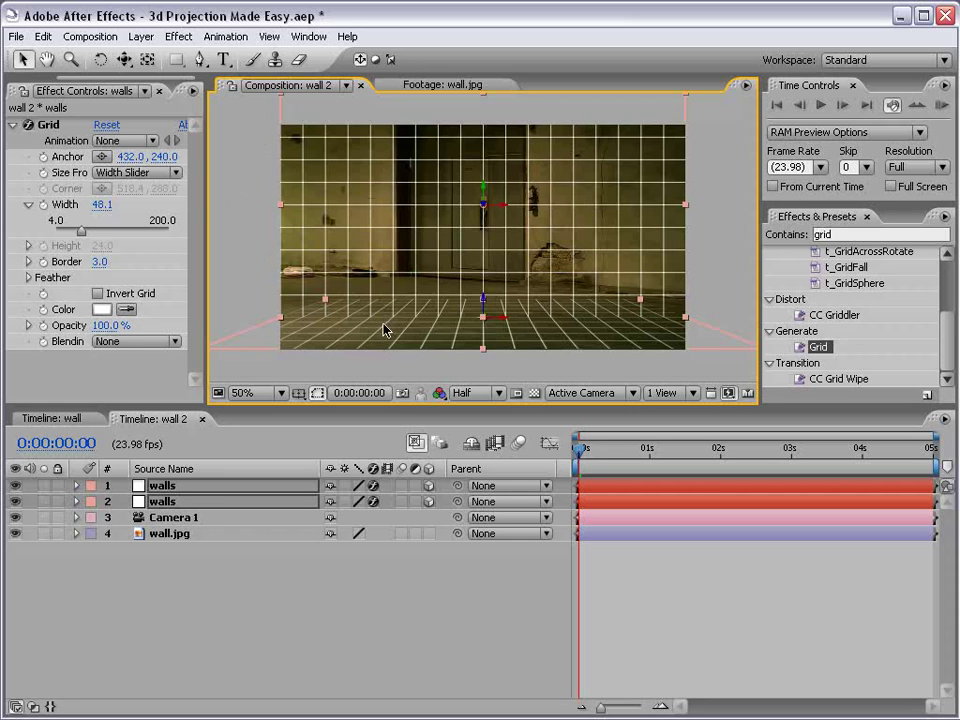
{"action": "left_click", "coordinate": [271, 338]}
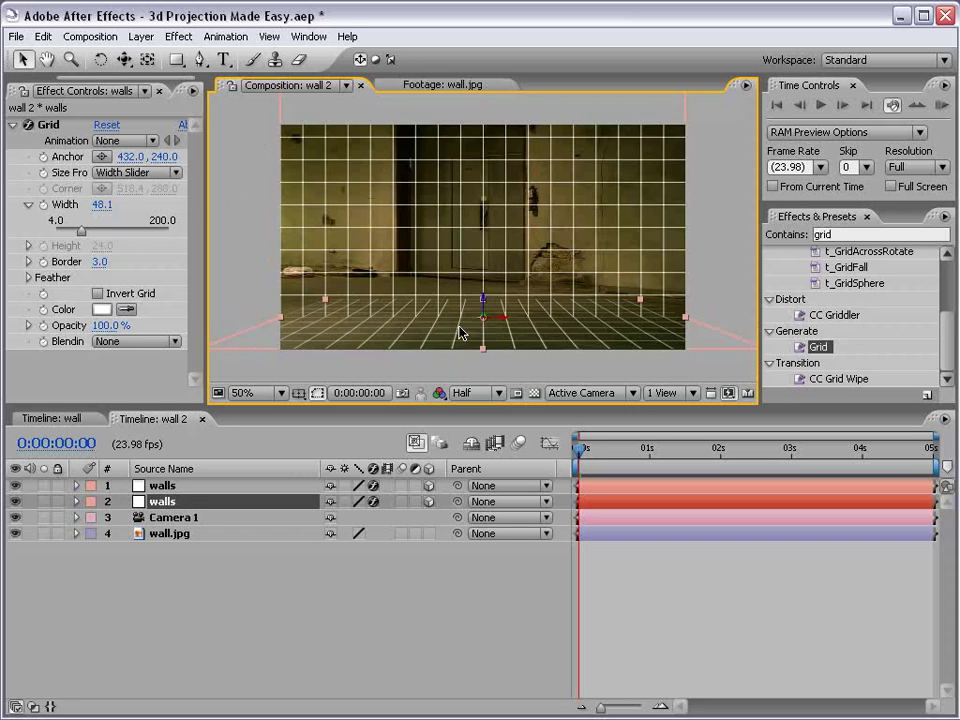
{"action": "scroll", "coordinate": [482, 320], "scroll_direction": "up", "scroll_amount": 1}
{"action": "left_click_drag", "start_coordinate": [486, 321], "coordinate": [488, 246]}
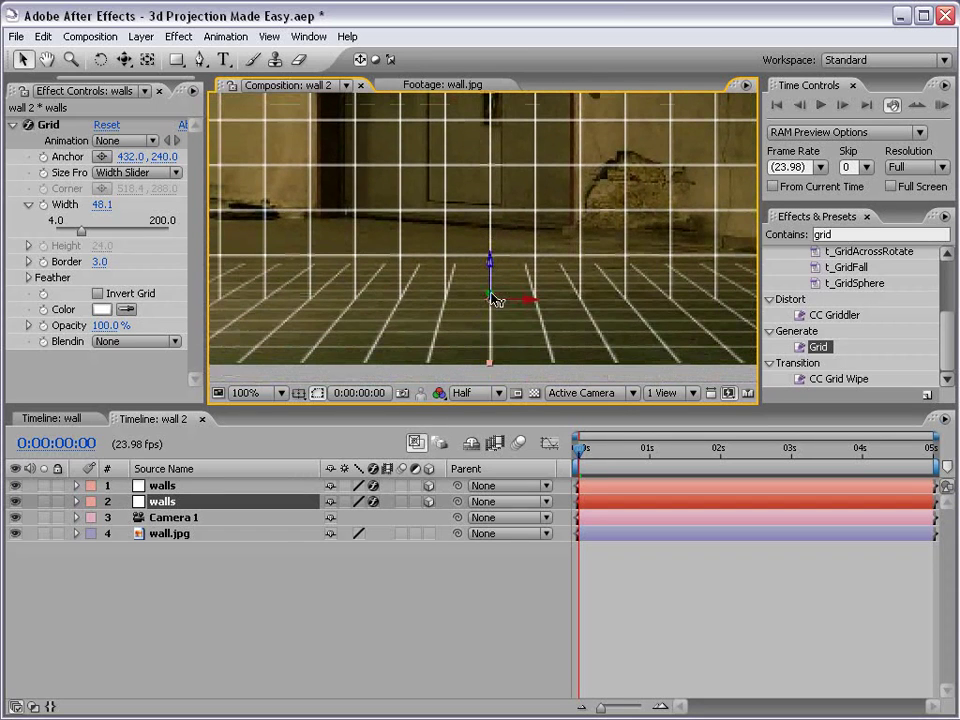
{"action": "scroll", "coordinate": [490, 300], "scroll_direction": "down", "scroll_amount": 1}
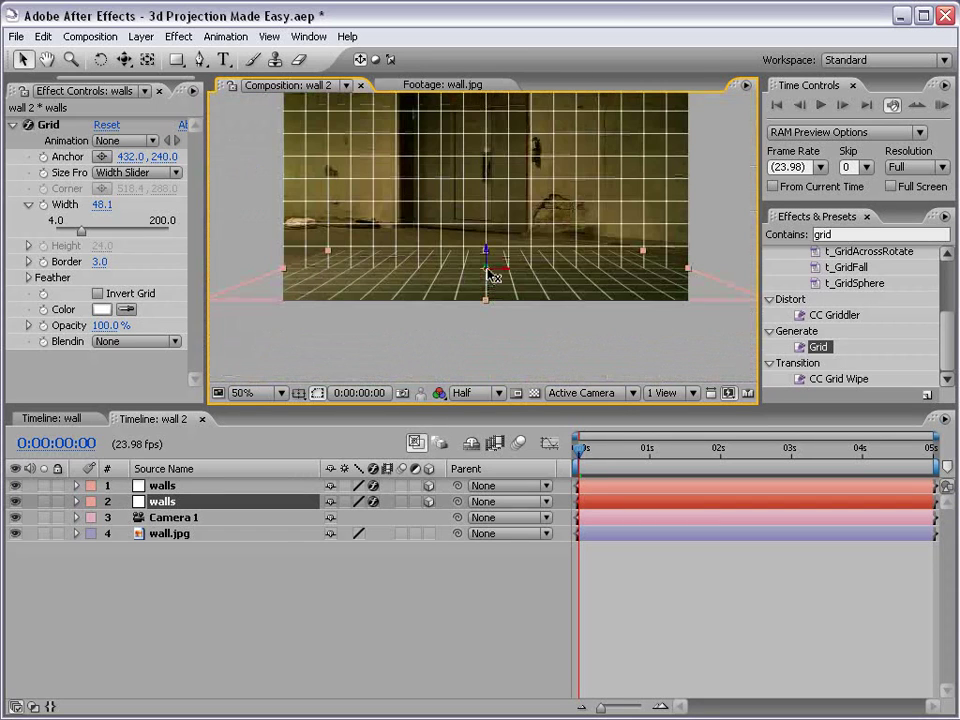
{"action": "left_click_drag", "start_coordinate": [488, 270], "coordinate": [438, 383]}
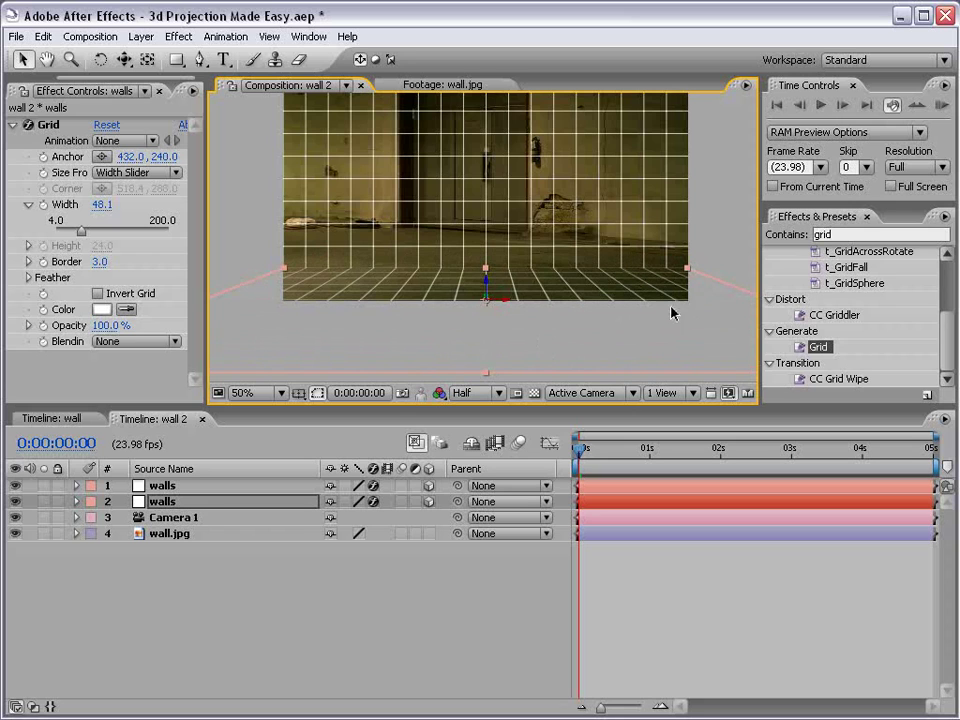
{"action": "left_click", "coordinate": [643, 561]}
{"action": "key", "text": "space"}
{"action": "left_click_drag", "start_coordinate": [450, 165], "coordinate": [520, 226]}
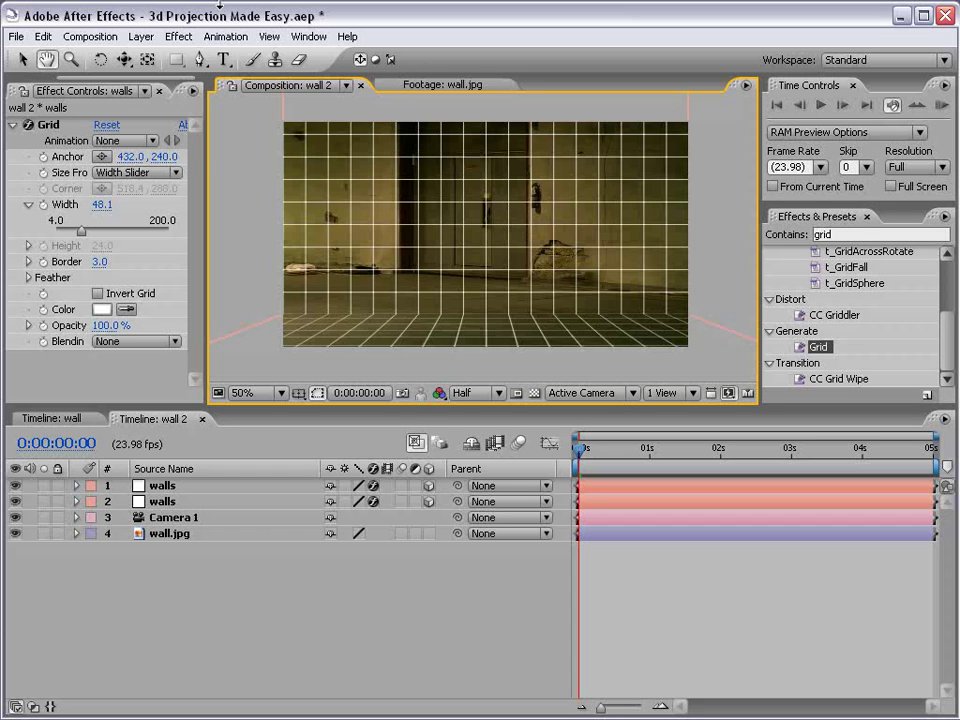
Add Light 1 as a Point light with Casts Shadows enabled
{"action": "left_click", "coordinate": [141, 36]}
{"action": "mouse_move", "coordinate": [240, 56]}
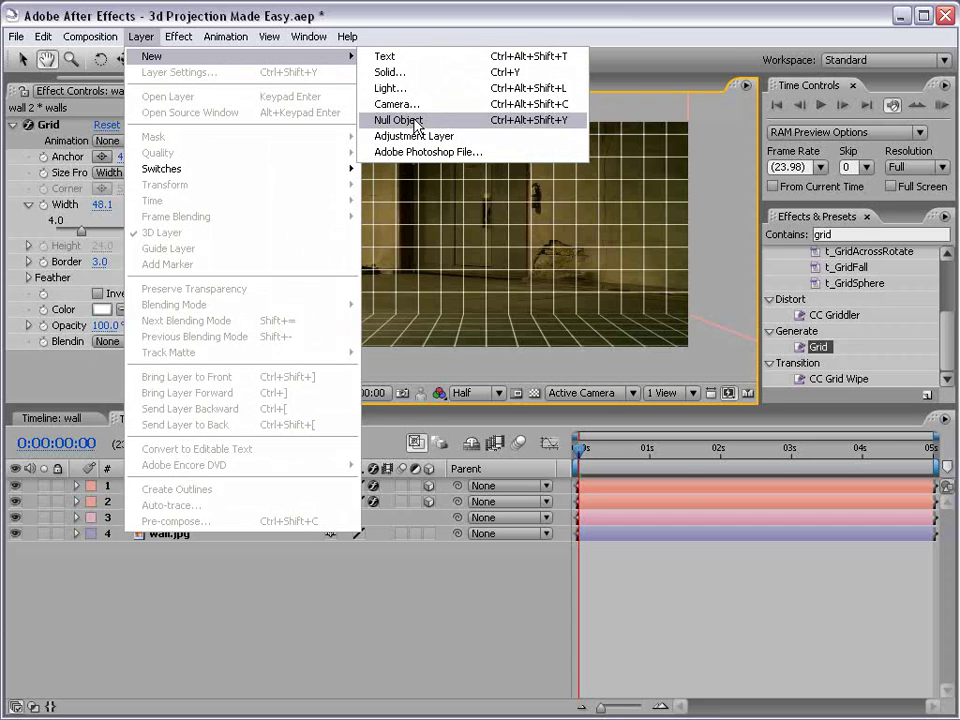
{"action": "left_click", "coordinate": [388, 88]}
{"action": "left_click_drag", "start_coordinate": [400, 211], "coordinate": [304, 175]}
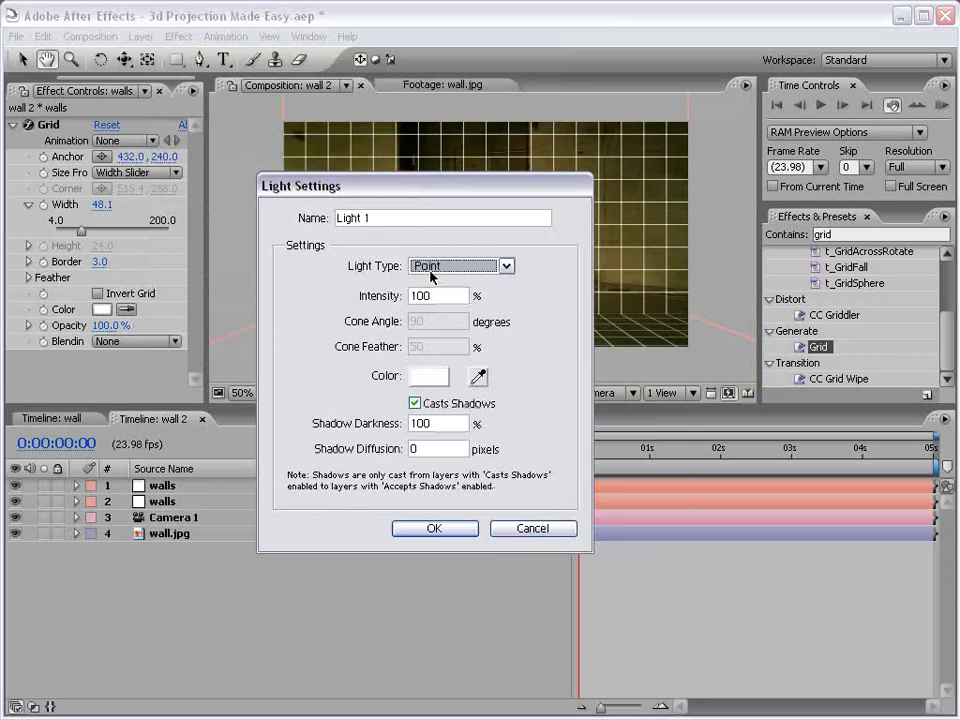
{"action": "left_click", "coordinate": [430, 268]}
{"action": "left_click", "coordinate": [428, 268]}
{"action": "left_click", "coordinate": [432, 267]}
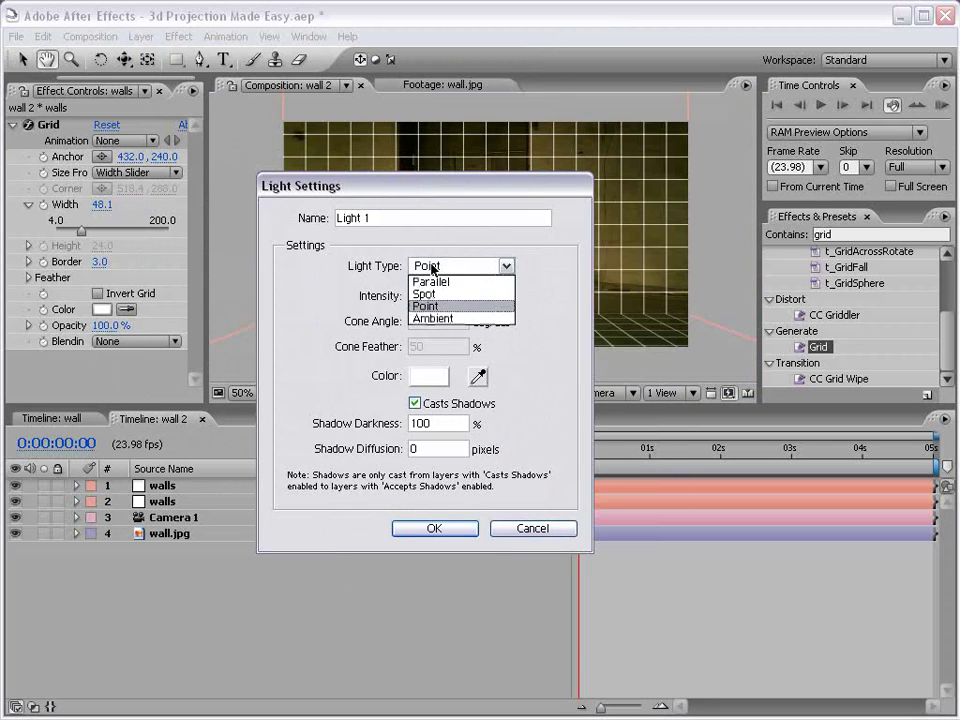
{"action": "left_click", "coordinate": [462, 189]}
{"action": "left_click_drag", "start_coordinate": [462, 189], "coordinate": [451, 185]}
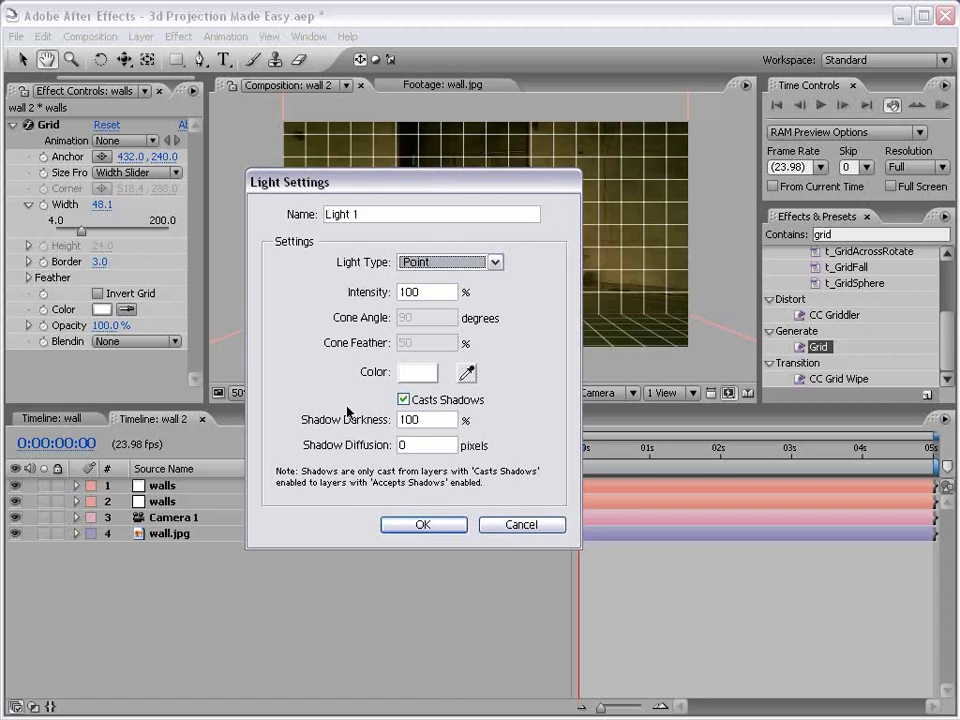
{"action": "left_click_drag", "start_coordinate": [446, 419], "coordinate": [378, 427]}
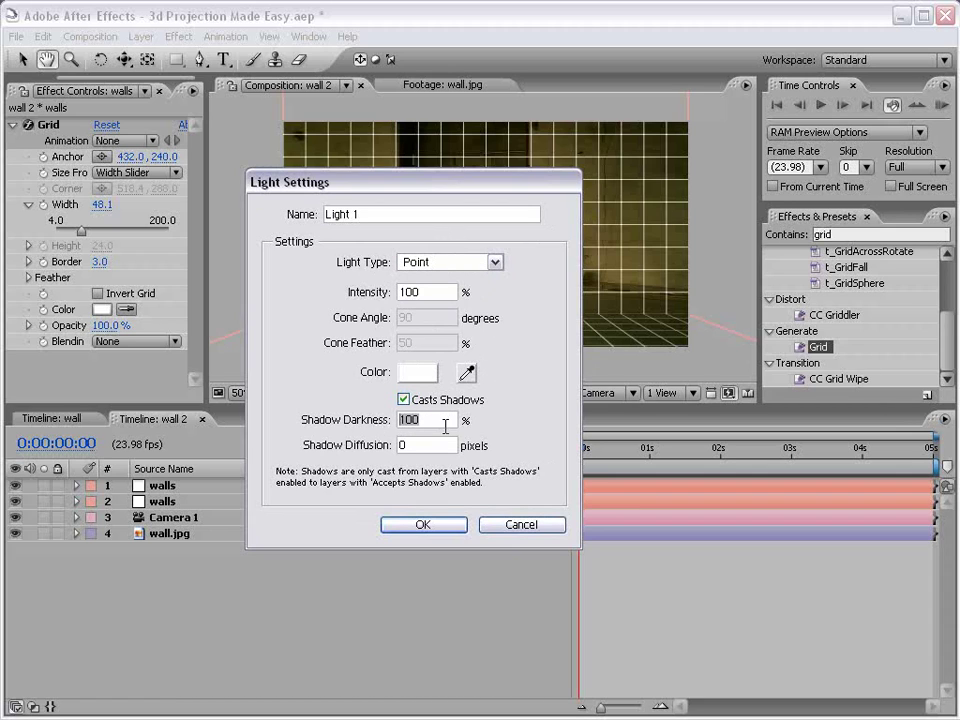
{"action": "left_click", "coordinate": [424, 526]}
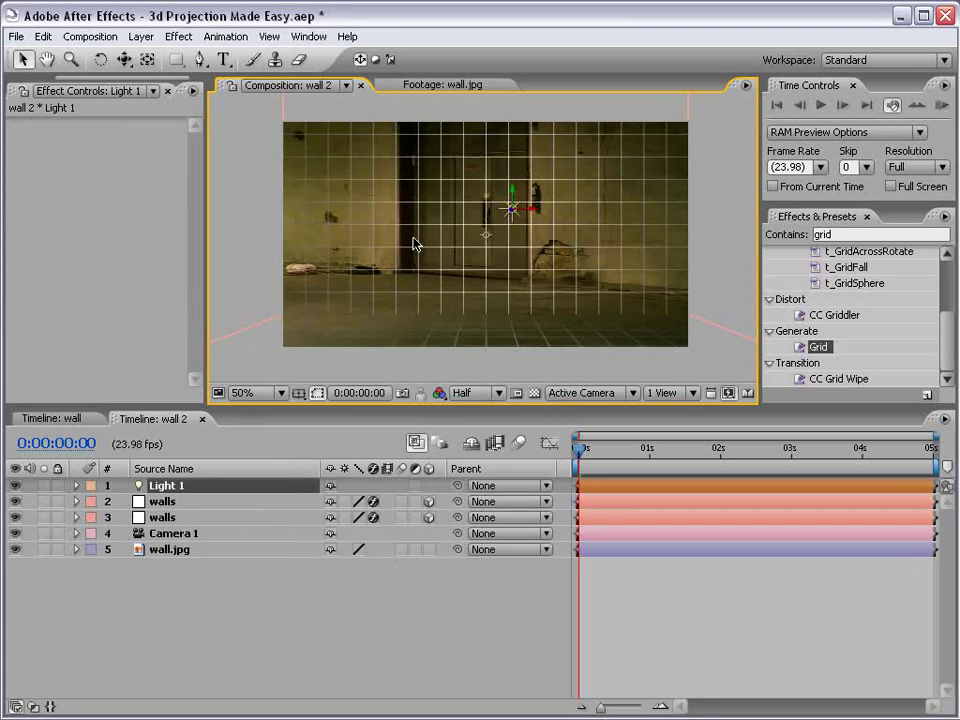
{"action": "key", "text": "c"}
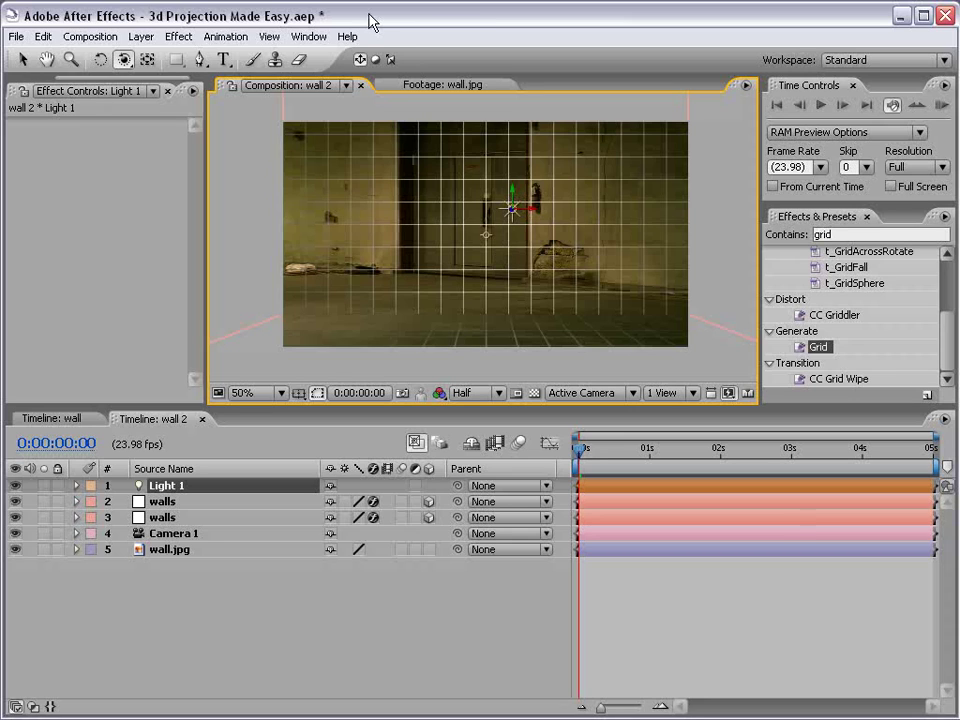
{"action": "left_click", "coordinate": [211, 577]}
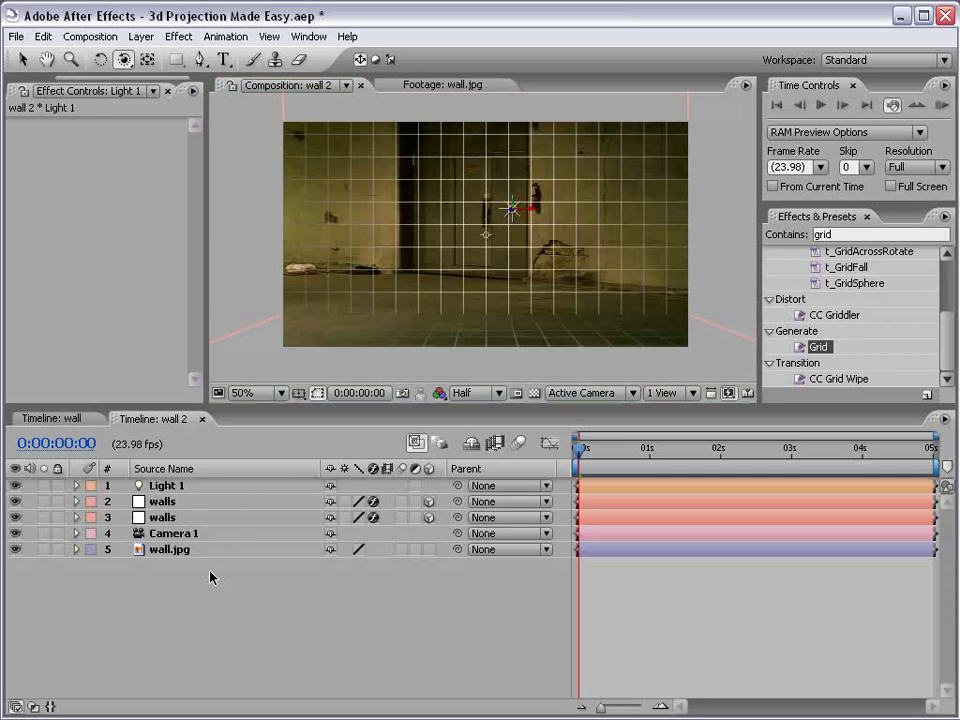
{"action": "left_click", "coordinate": [180, 486]}
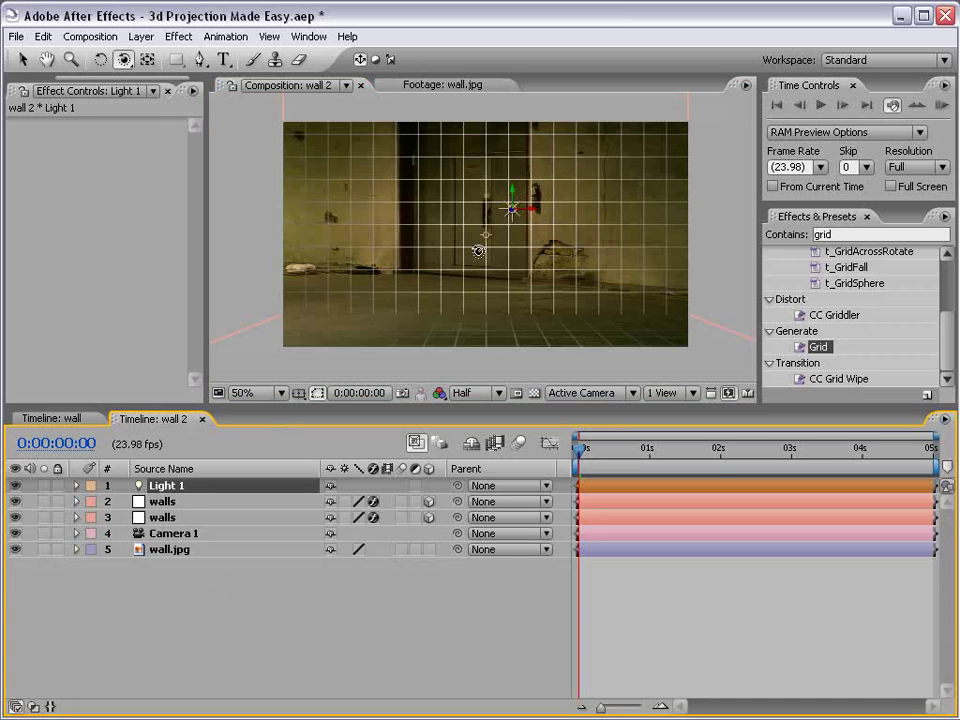
{"action": "left_click_drag", "start_coordinate": [527, 253], "coordinate": [516, 289]}
{"action": "key", "text": "ctrl+z"}
{"action": "key", "text": "v"}
{"action": "left_click", "coordinate": [314, 626]}
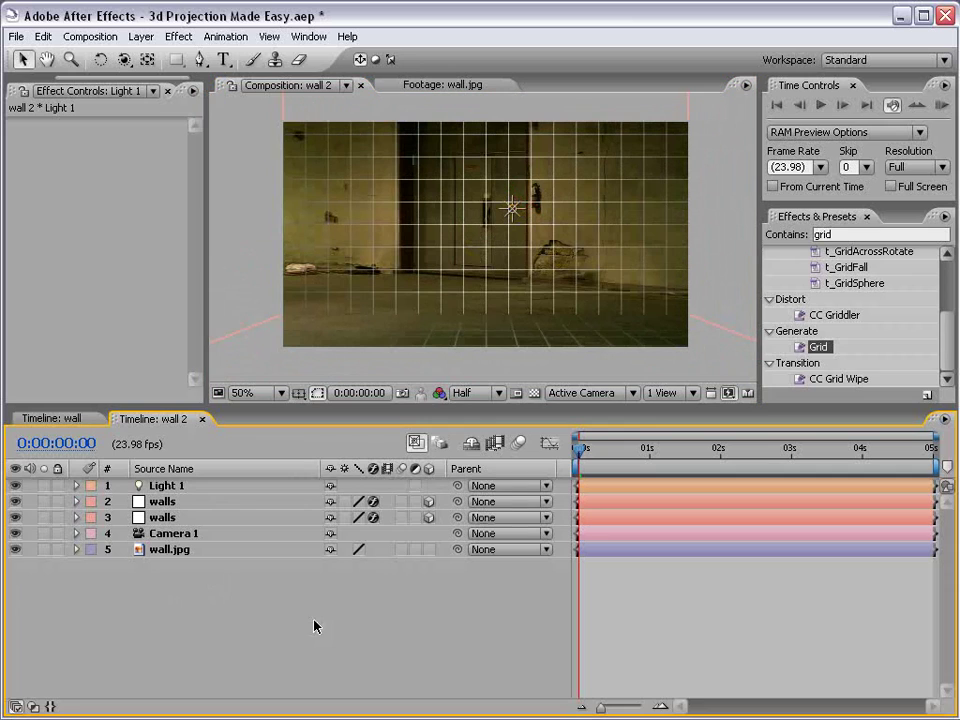
Duplicate the wall.jpg layer via Edit > Duplicate
{"action": "left_click", "coordinate": [180, 550]}
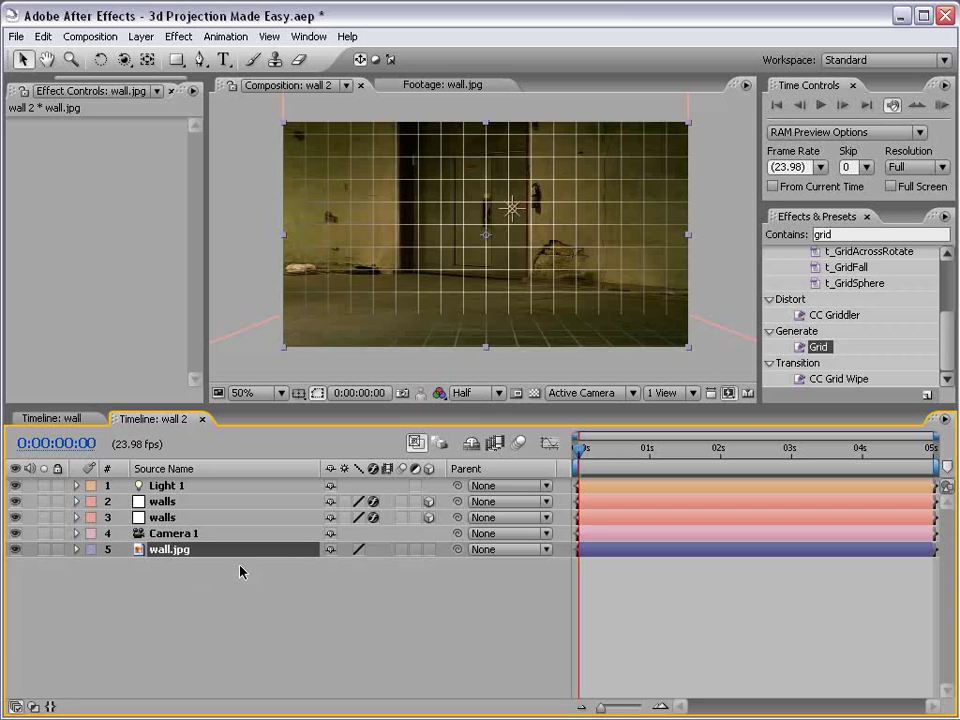
{"action": "key", "text": "c"}
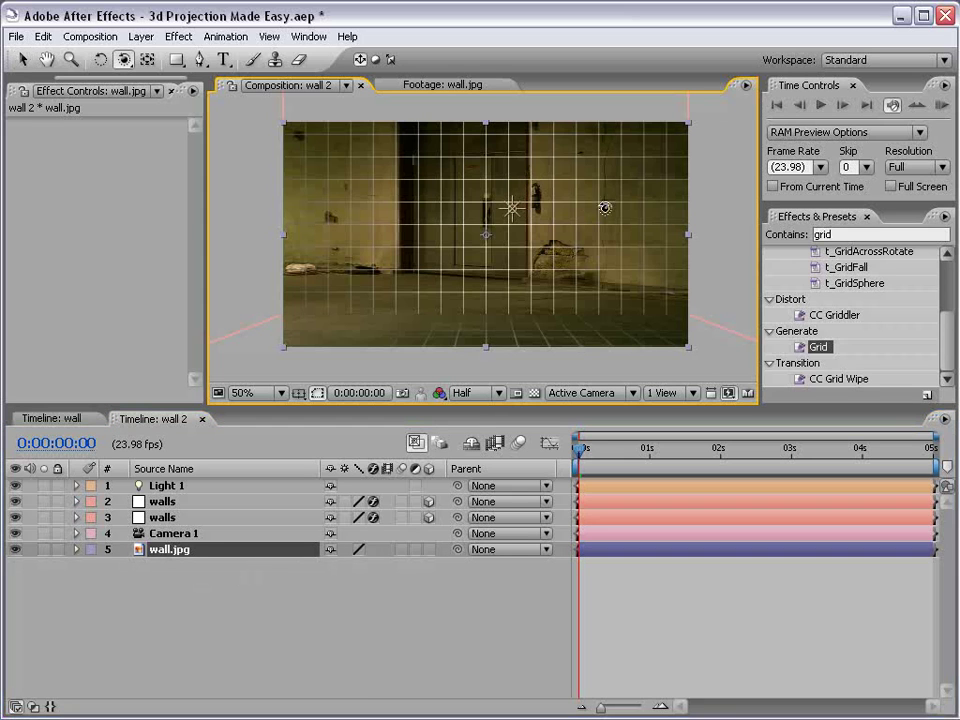
{"action": "left_click_drag", "start_coordinate": [478, 163], "coordinate": [483, 238]}
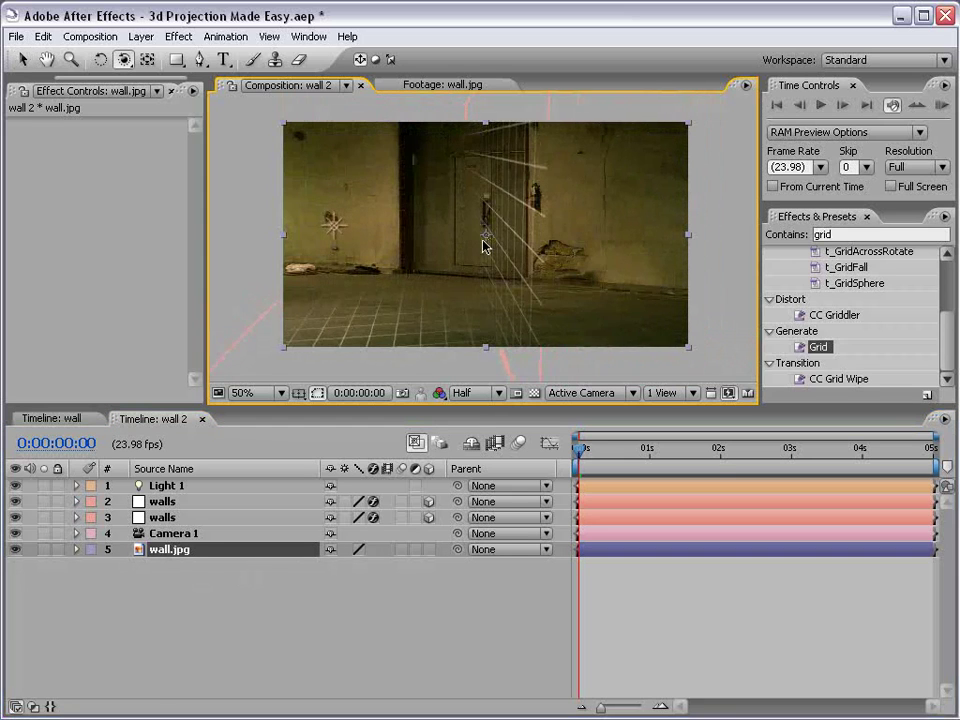
{"action": "key", "text": "ctrl+z"}
{"action": "left_click", "coordinate": [163, 563]}
{"action": "left_click", "coordinate": [166, 551]}
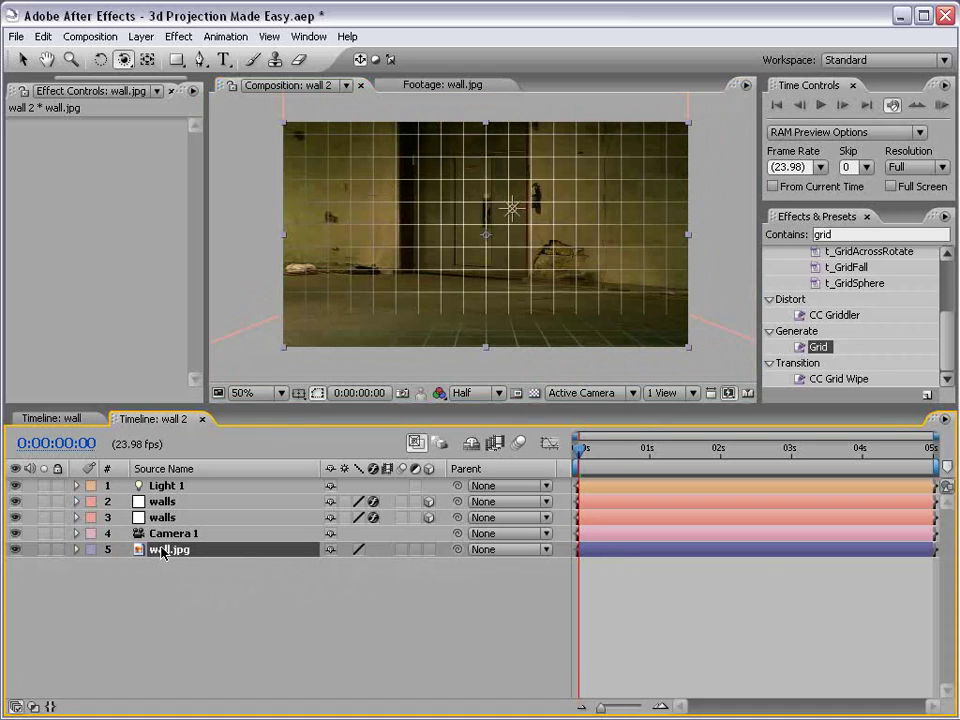
{"action": "left_click", "coordinate": [43, 36]}
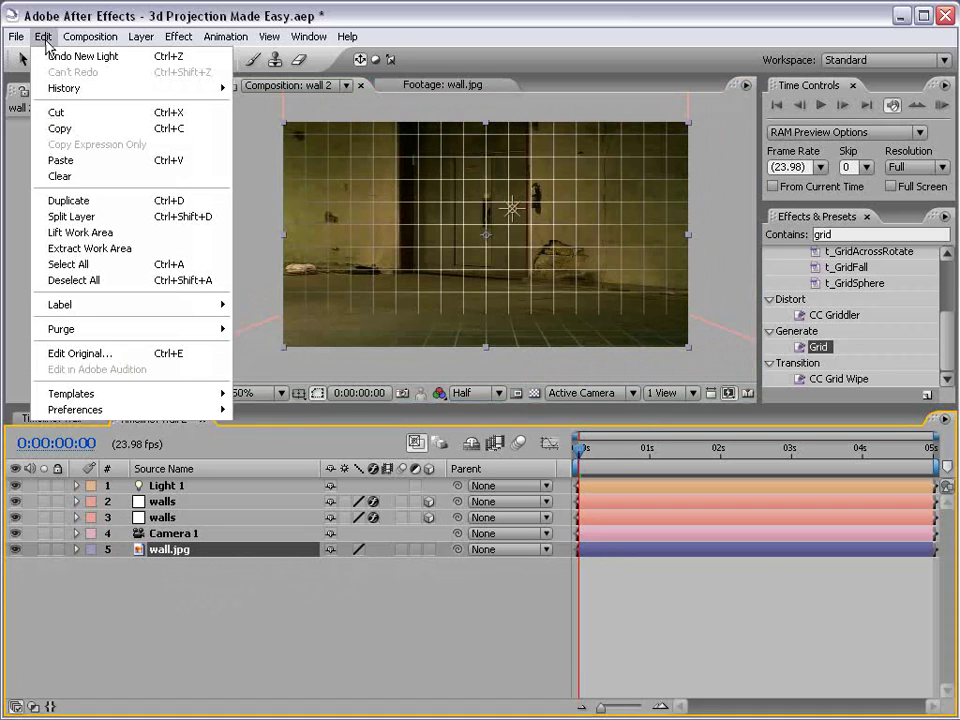
{"action": "left_click", "coordinate": [116, 201]}
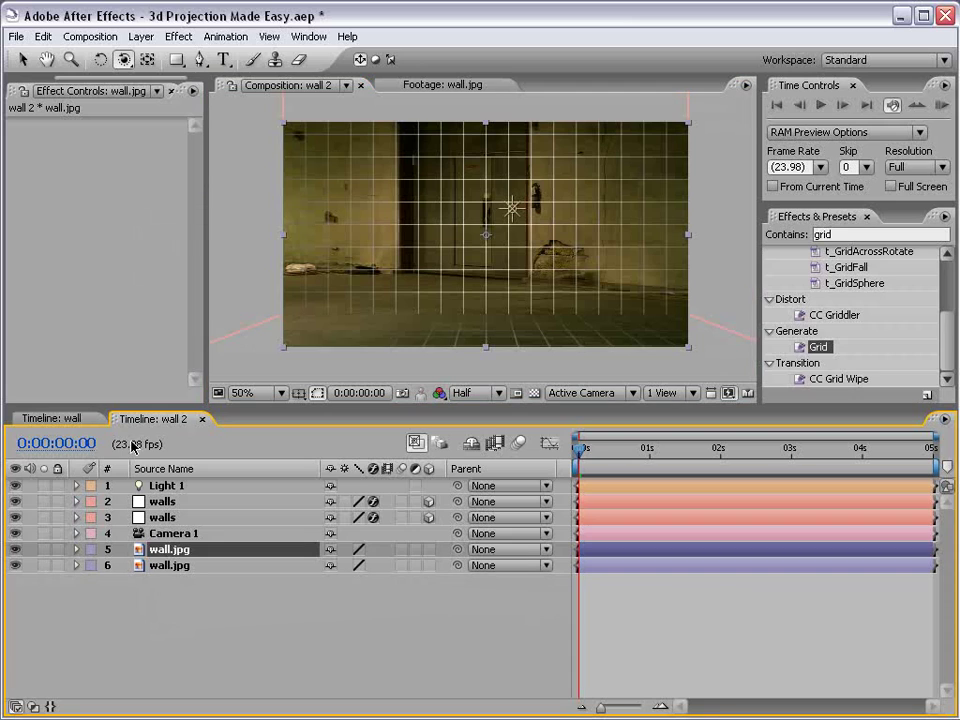
Rename the copy to 'Reference' and the original wall.jpg layer to 'Projected'
{"action": "left_click", "coordinate": [166, 567]}
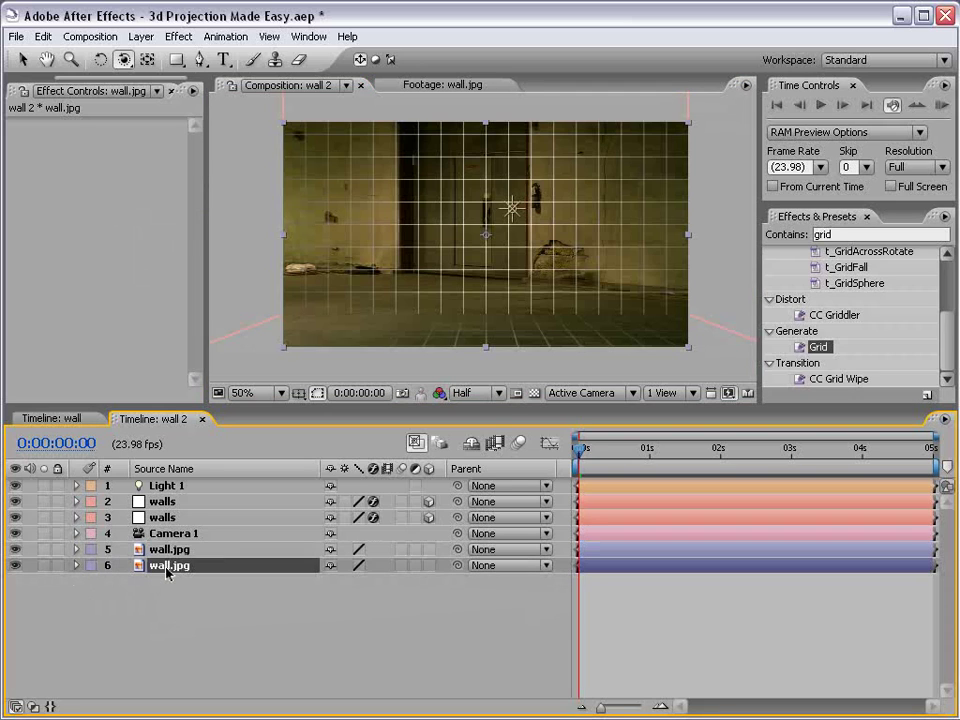
{"action": "key", "text": "Return"}
{"action": "type", "text": "R"}
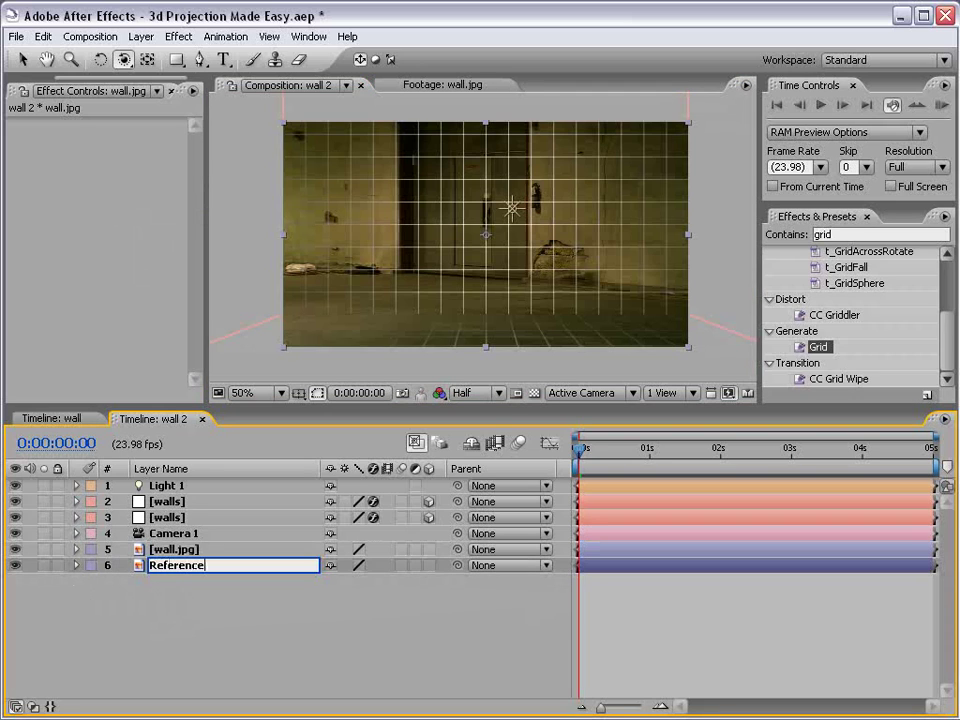
{"action": "type", "text": "eference"}
{"action": "key", "text": "Return"}
{"action": "left_click", "coordinate": [176, 550]}
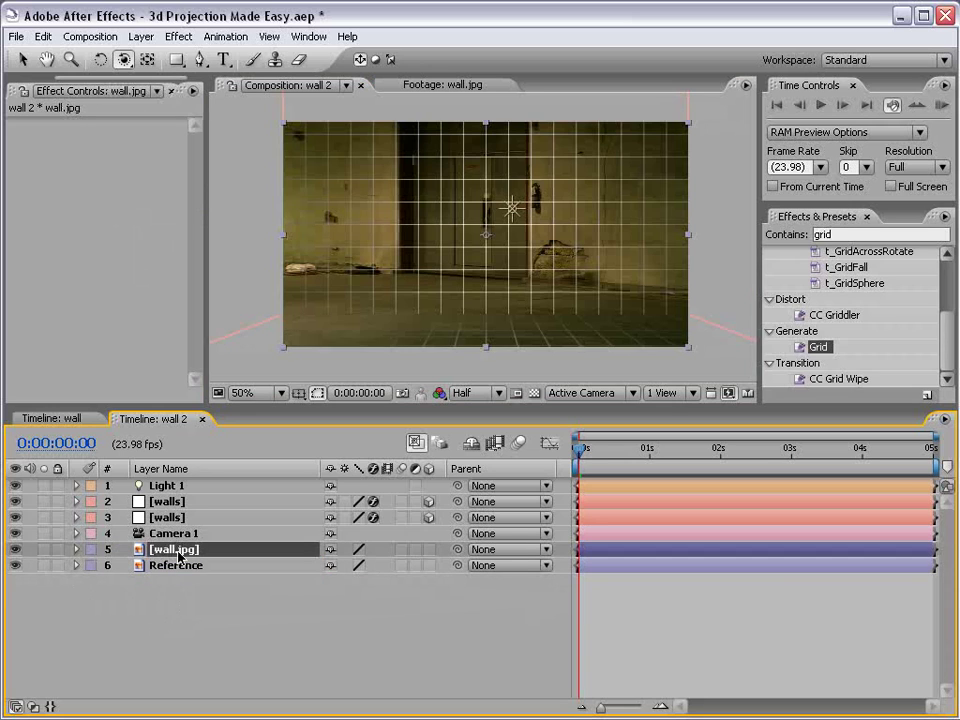
{"action": "key", "text": "Return"}
{"action": "type", "text": "Projected"}
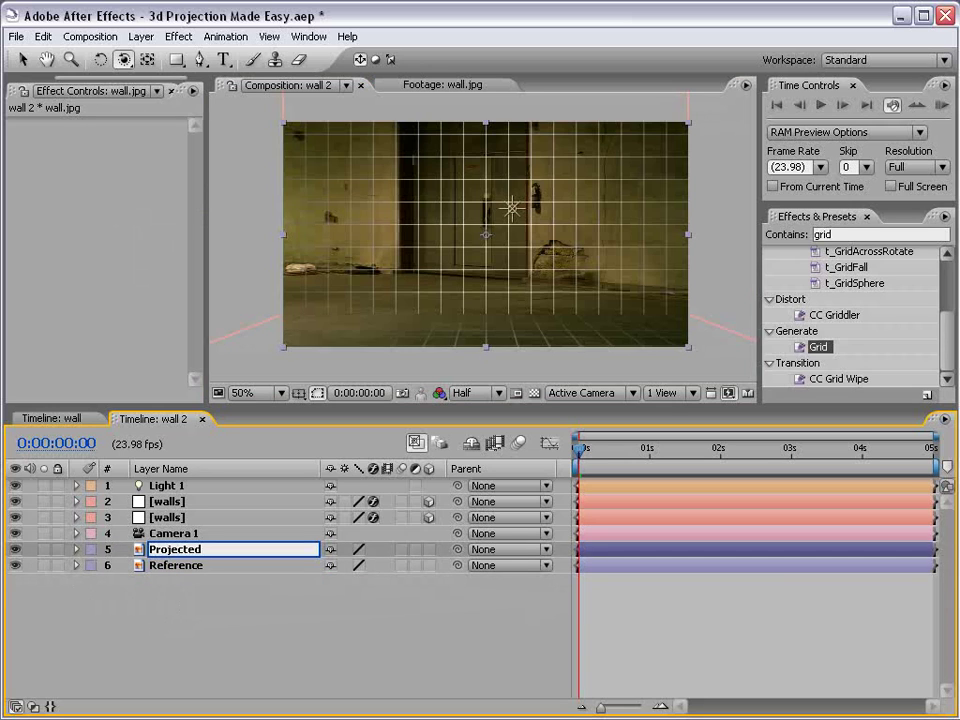
{"action": "key", "text": "Return"}
{"action": "left_click", "coordinate": [178, 553]}
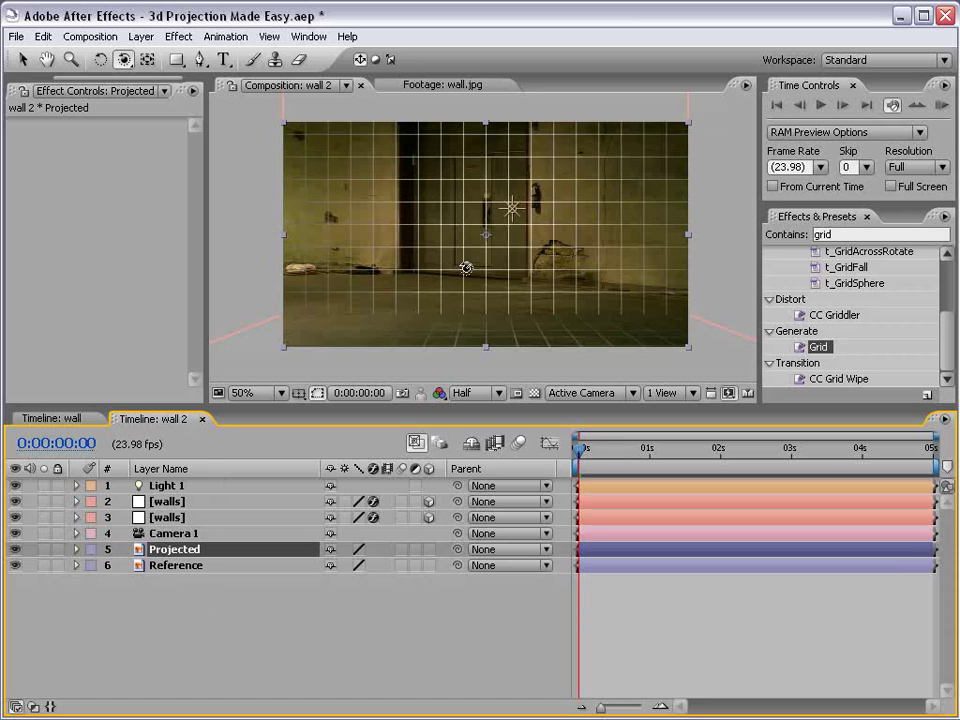
Make the Projected layer 3D and shrink it to 45% scale
{"action": "left_click", "coordinate": [429, 550]}
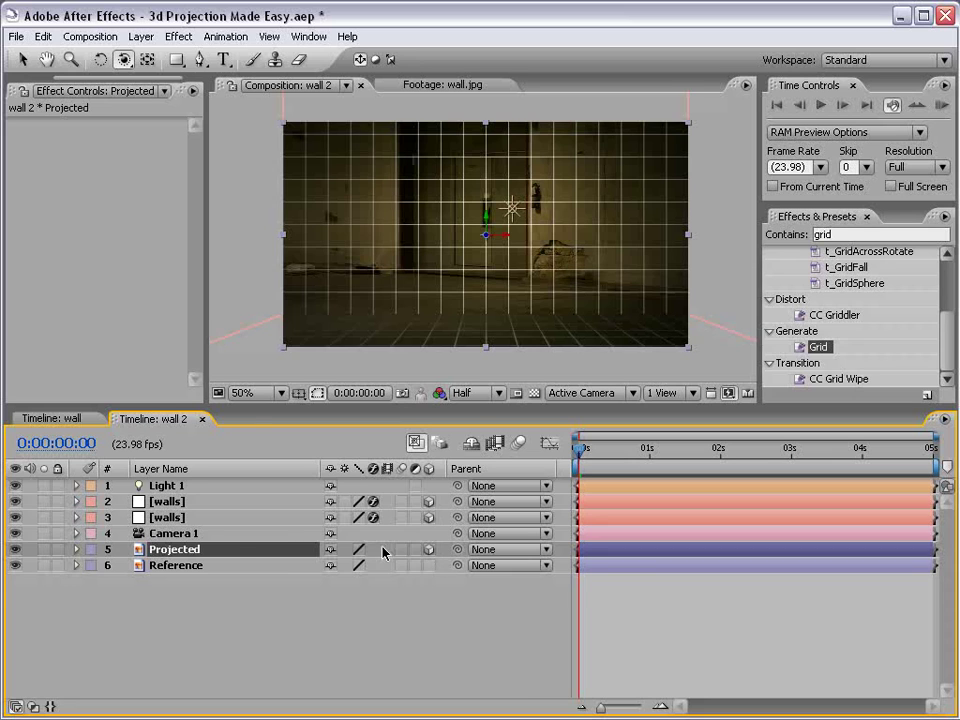
{"action": "key", "text": "s"}
{"action": "left_click_drag", "start_coordinate": [390, 571], "coordinate": [322, 566]}
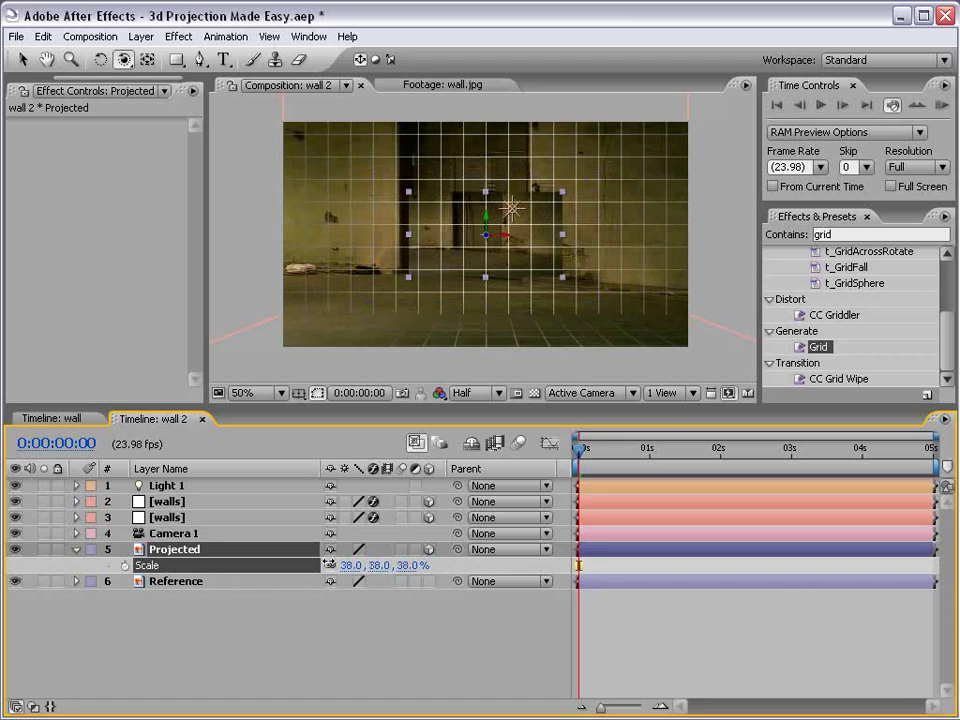
Reveal the Position property of Camera 1, Projected and Light 1
{"action": "left_click", "coordinate": [175, 534]}
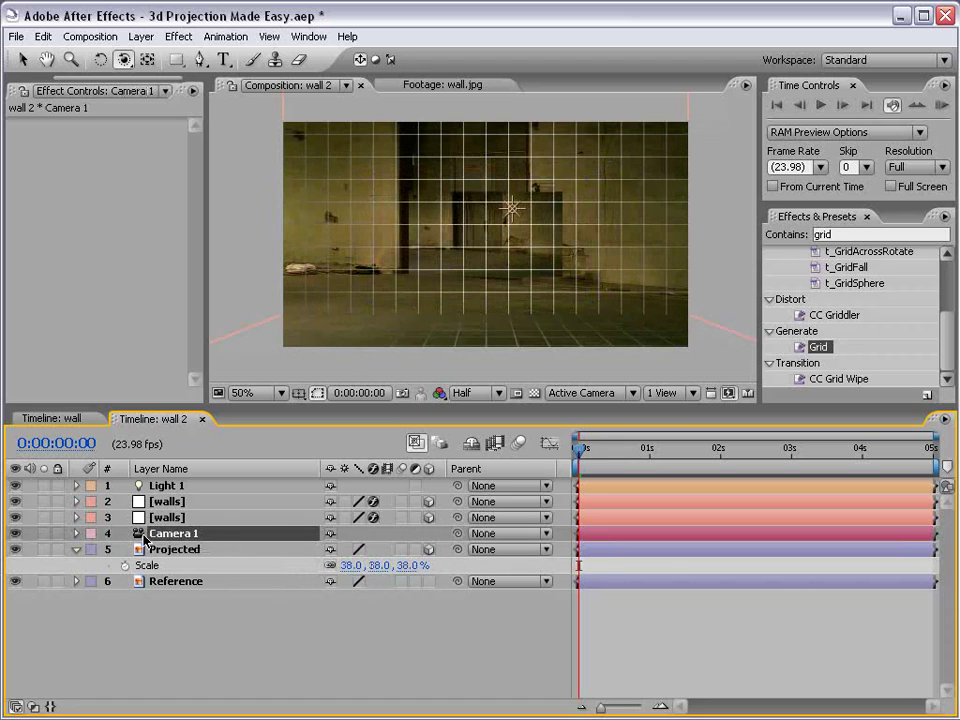
{"action": "left_click", "coordinate": [76, 533]}
{"action": "key", "text": "p"}
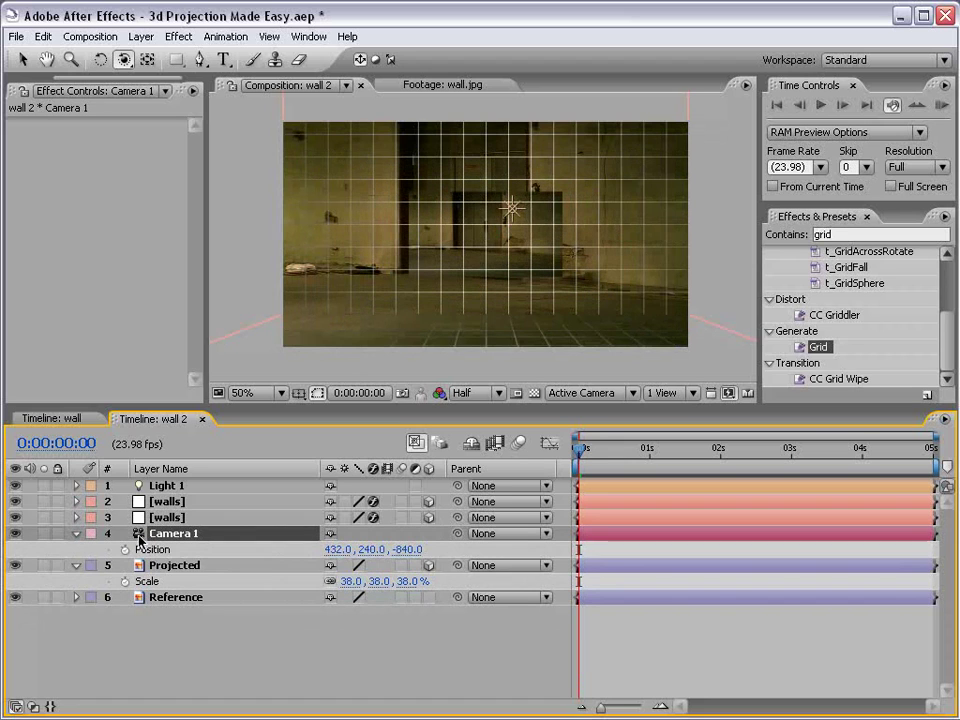
{"action": "left_click", "coordinate": [174, 566]}
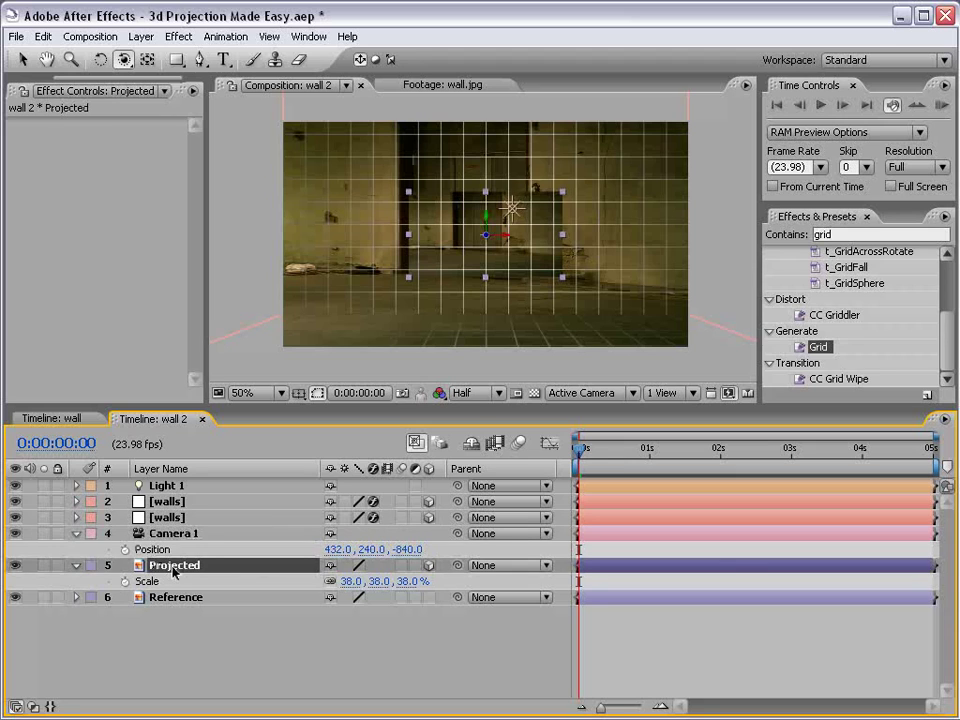
{"action": "key", "text": "p"}
{"action": "left_click", "coordinate": [168, 486]}
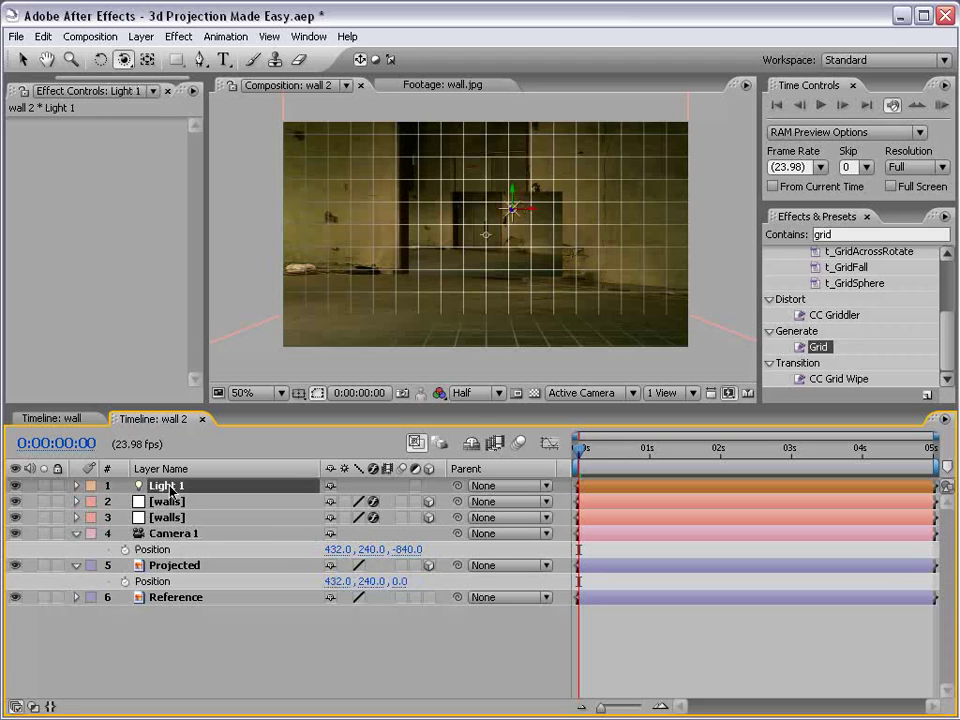
{"action": "key", "text": "p"}
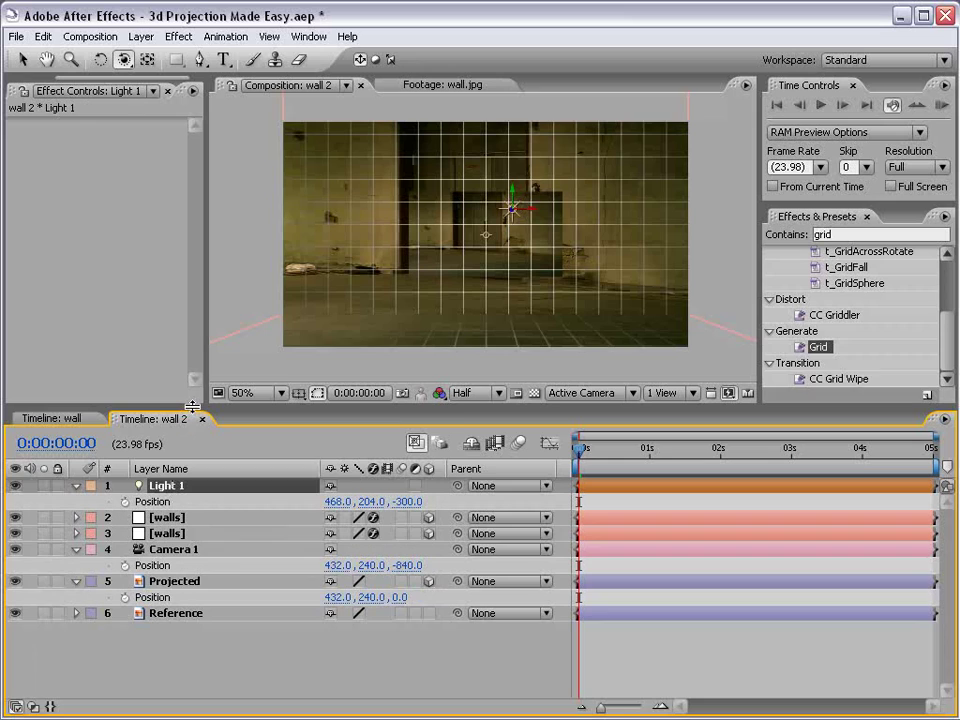
{"action": "left_click_drag", "start_coordinate": [189, 406], "coordinate": [189, 391]}
Copy Camera 1's position and paste it onto Light 1's Position
{"action": "left_click", "coordinate": [155, 550]}
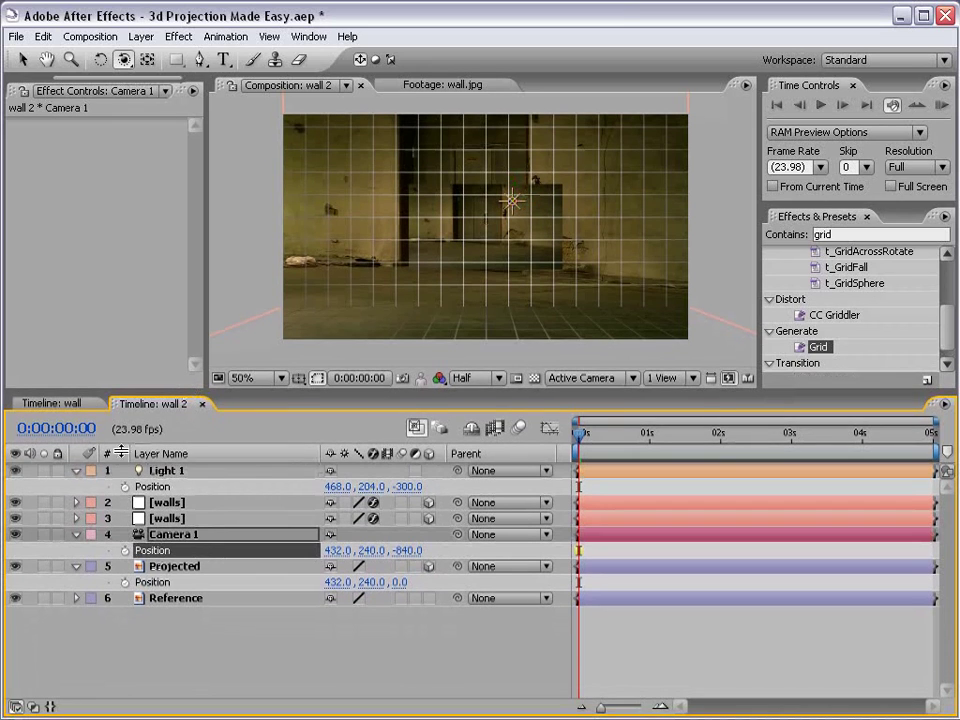
{"action": "left_click", "coordinate": [43, 36]}
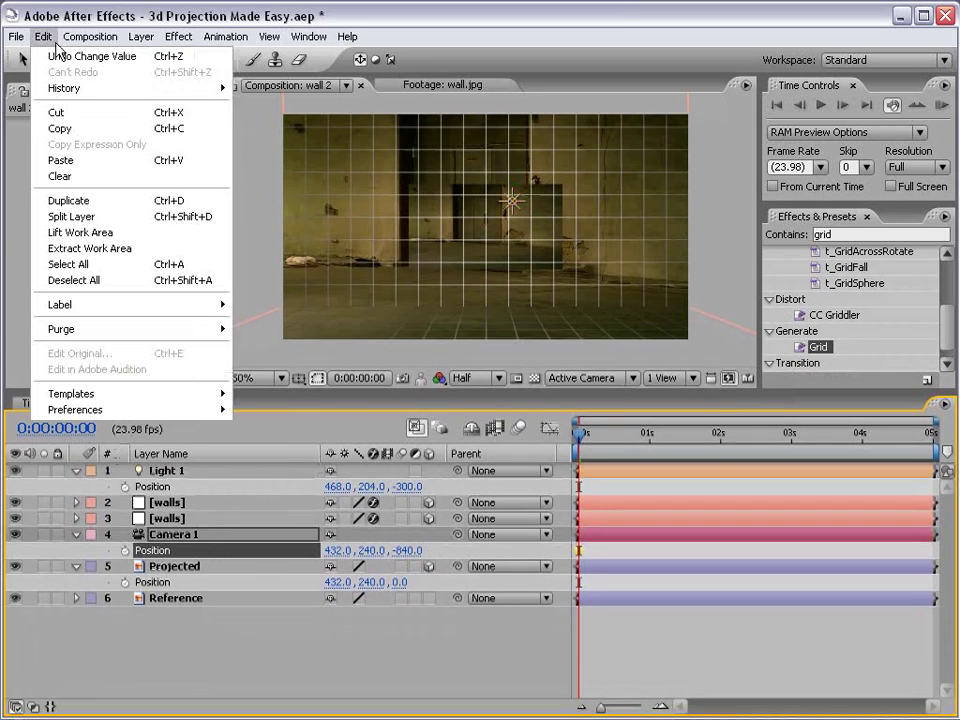
{"action": "left_click", "coordinate": [103, 130]}
{"action": "left_click", "coordinate": [152, 486]}
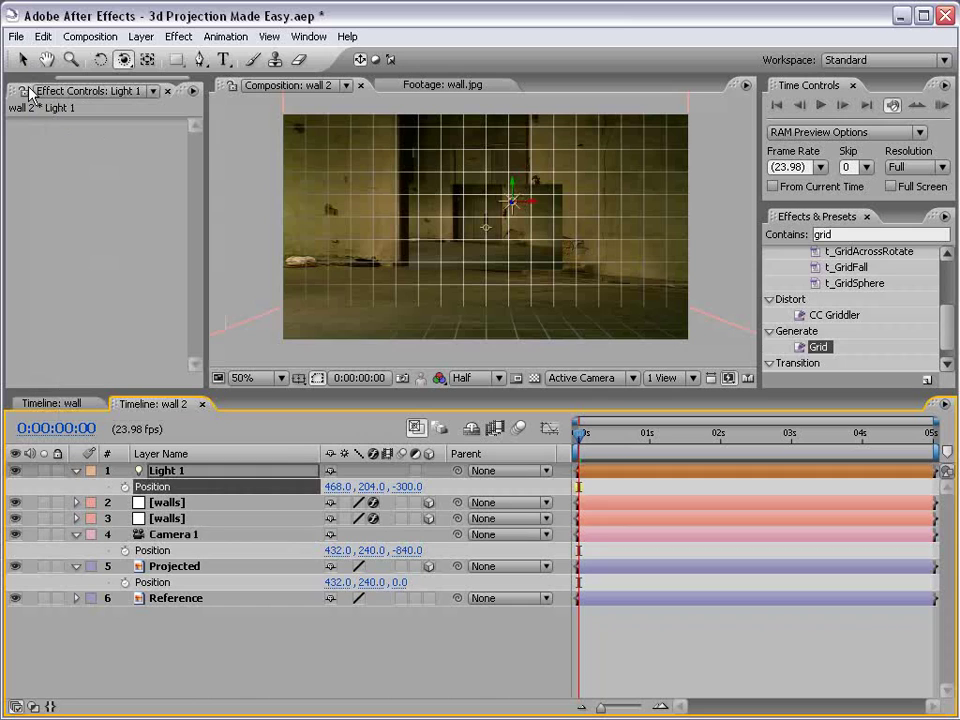
{"action": "left_click", "coordinate": [43, 36]}
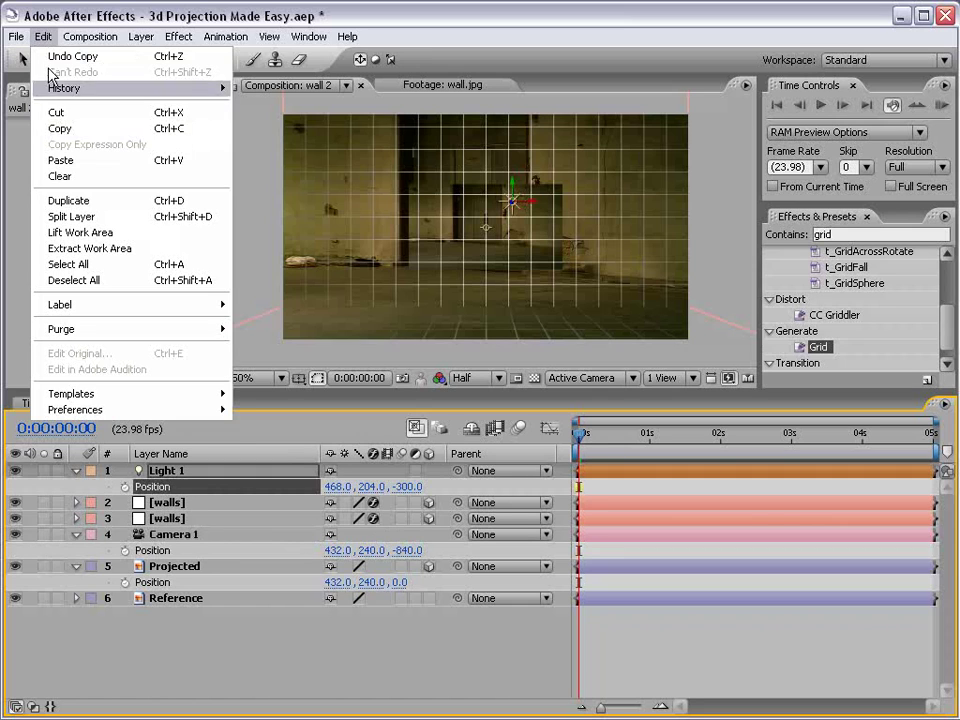
{"action": "left_click", "coordinate": [117, 172]}
Paste the camera position 432, 240, -840 onto the Projected layer's Position
{"action": "left_click", "coordinate": [155, 570]}
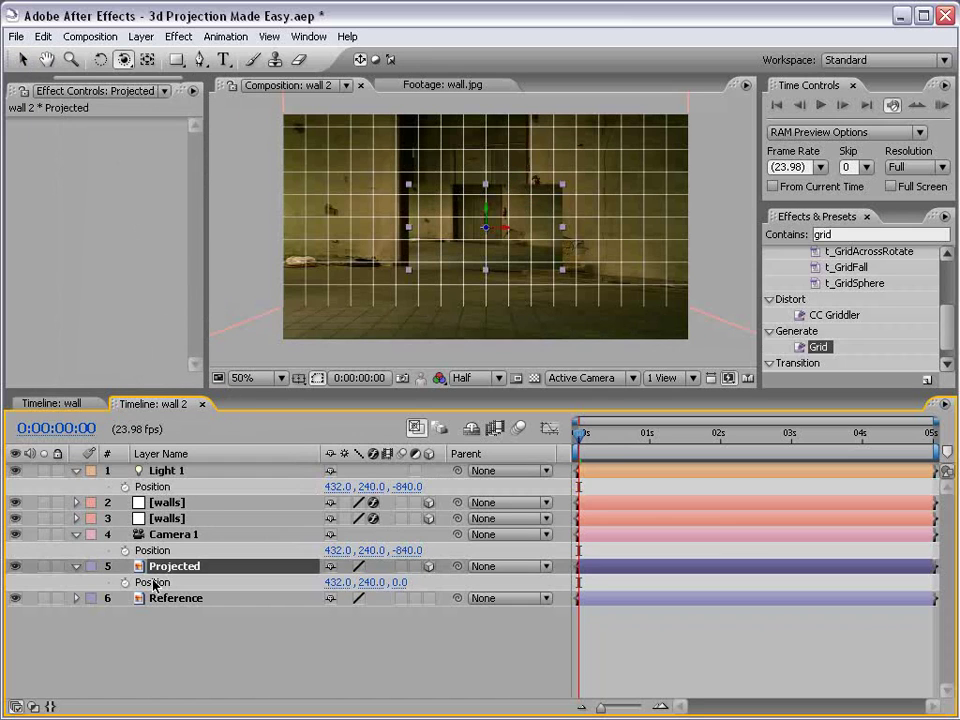
{"action": "left_click", "coordinate": [152, 583]}
{"action": "left_click", "coordinate": [43, 36]}
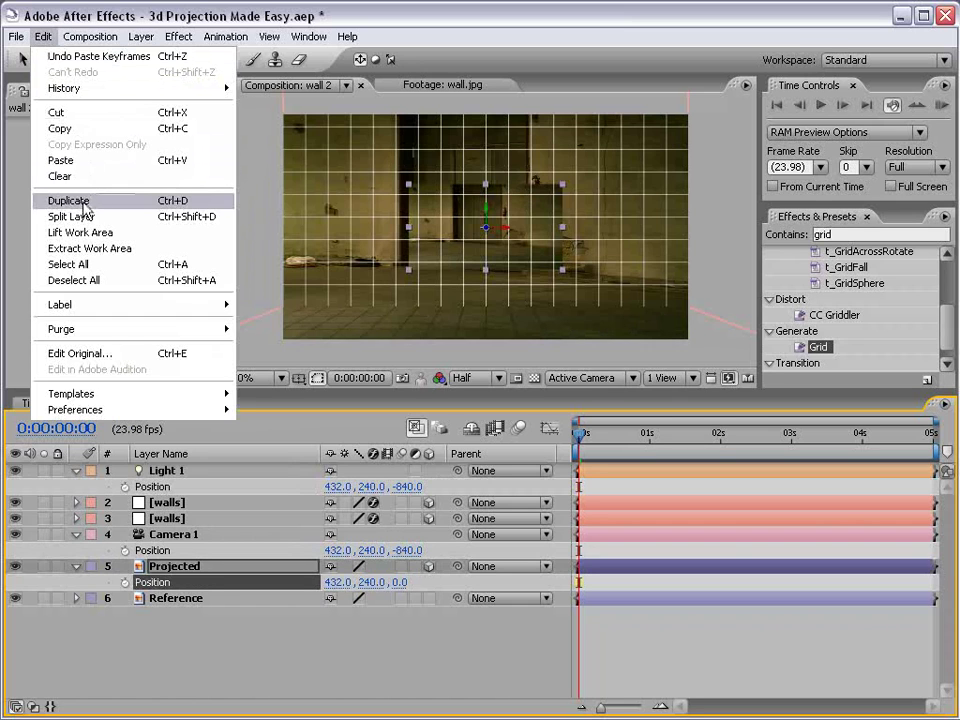
{"action": "left_click", "coordinate": [69, 161]}
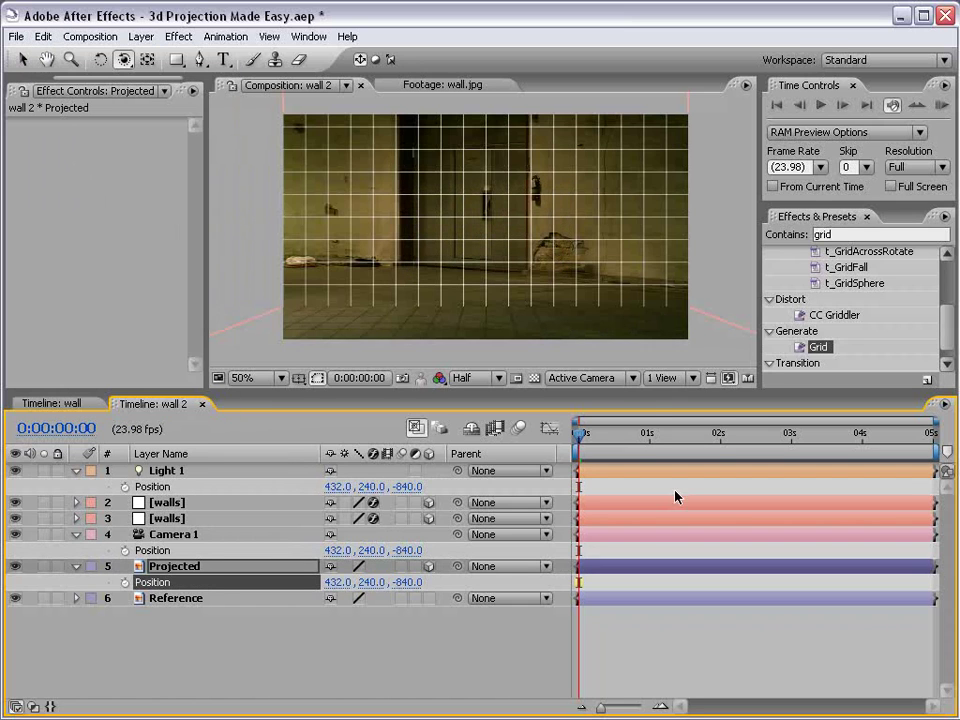
Switch the viewer to the Top view and zoom in on the light and layer gizmos
{"action": "left_click", "coordinate": [590, 377]}
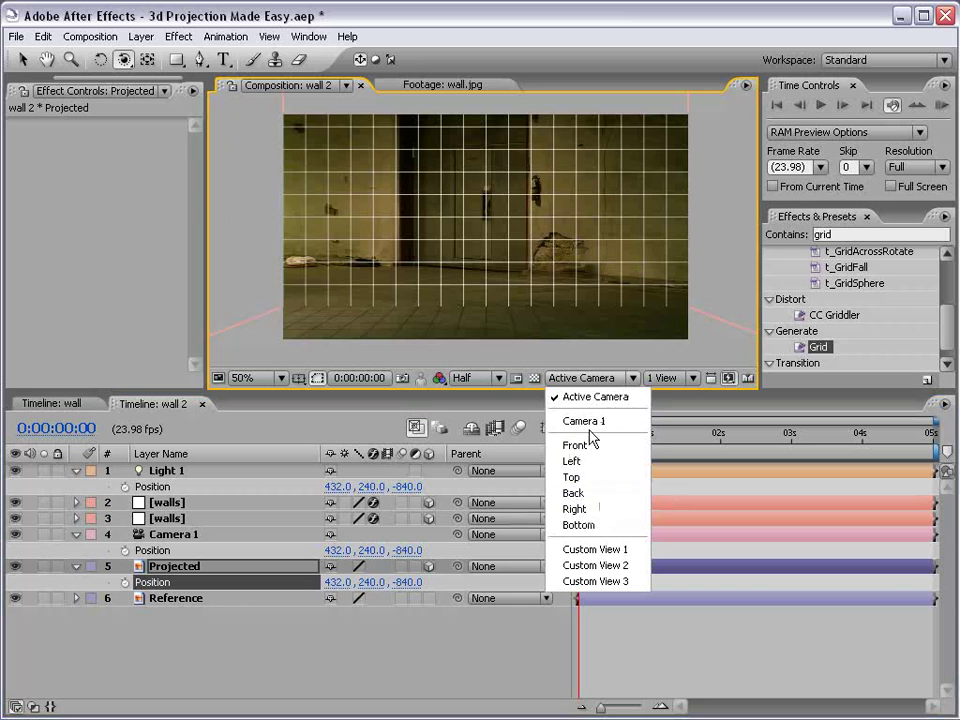
{"action": "left_click", "coordinate": [575, 477]}
{"action": "key", "text": "comma"}
{"action": "key", "text": "comma"}
{"action": "key", "text": "comma"}
{"action": "key", "text": "comma"}
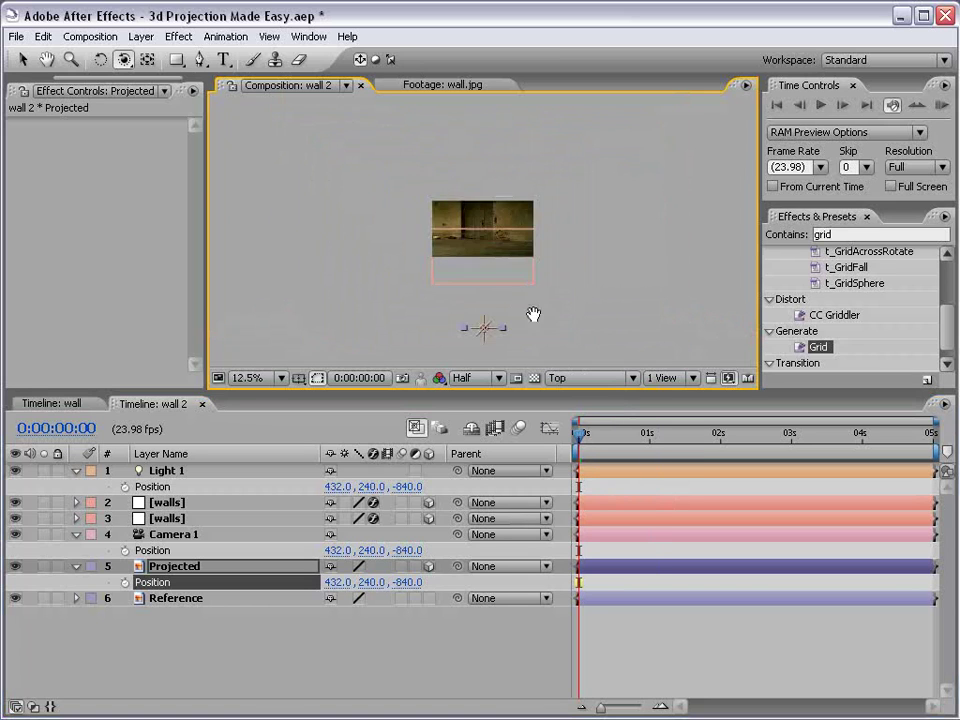
{"action": "scroll", "coordinate": [452, 296], "scroll_direction": "down", "scroll_amount": 3}
{"action": "key", "text": "period"}
{"action": "key", "text": "period"}
{"action": "key", "text": "period"}
{"action": "key", "text": "period"}
{"action": "key", "text": "period"}
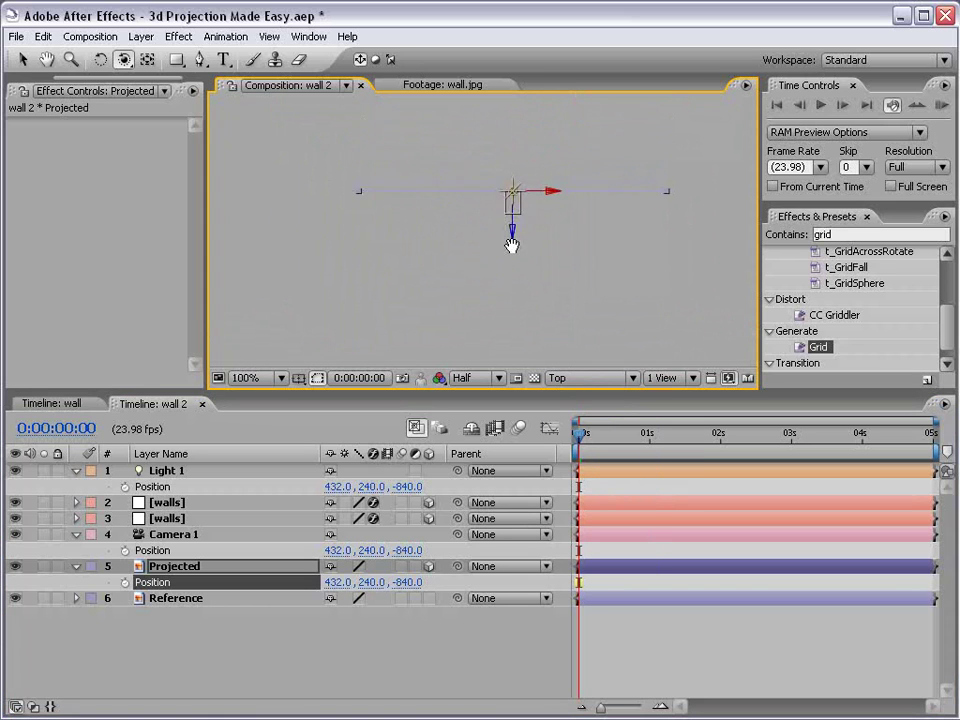
{"action": "left_click_drag", "start_coordinate": [511, 245], "coordinate": [521, 189]}
{"action": "key", "text": "period"}
{"action": "key", "text": "v"}
{"action": "left_click", "coordinate": [226, 616]}
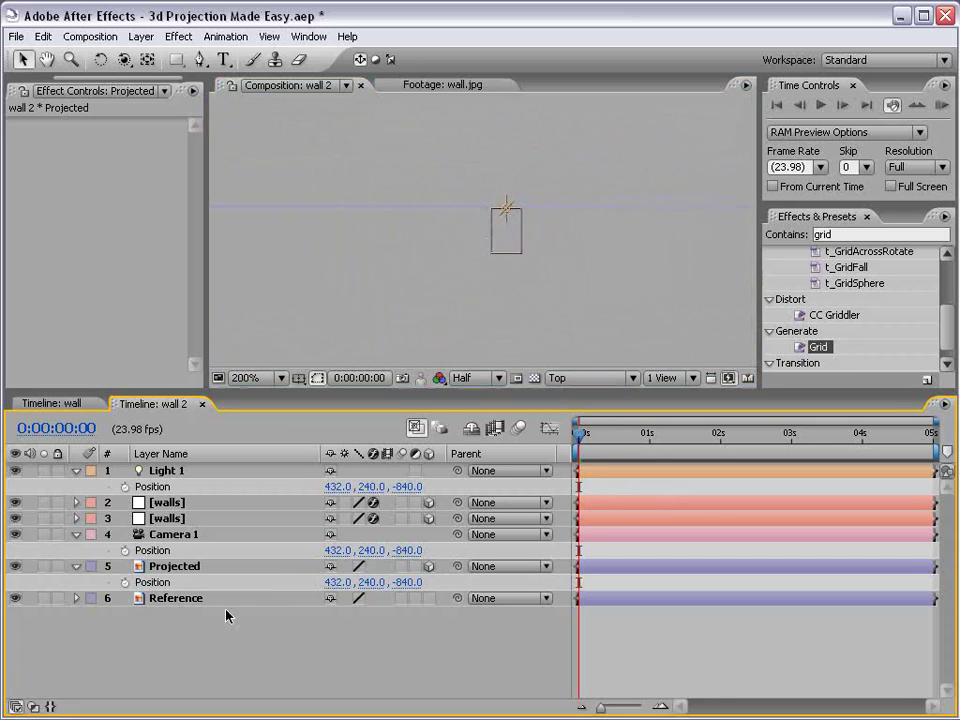
{"action": "left_click", "coordinate": [185, 567]}
{"action": "key", "text": "comma"}
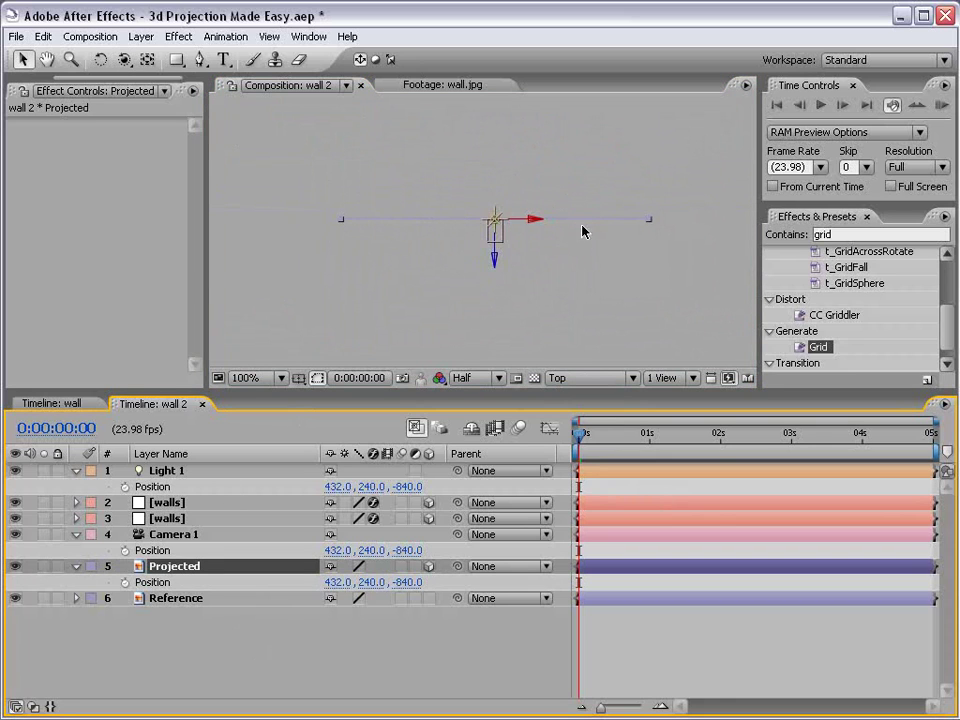
Colour the Projected layer's label Sunset red and inspect Camera 1 and Light 1 from above
{"action": "left_click", "coordinate": [90, 566]}
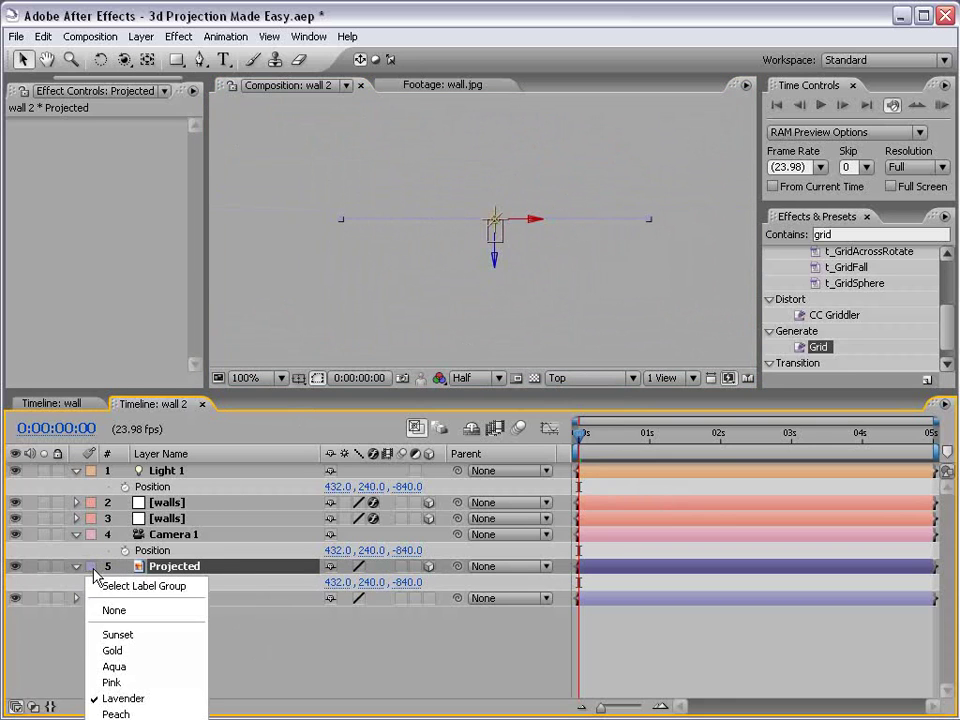
{"action": "left_click", "coordinate": [128, 634]}
{"action": "left_click", "coordinate": [157, 538]}
{"action": "key", "text": "h"}
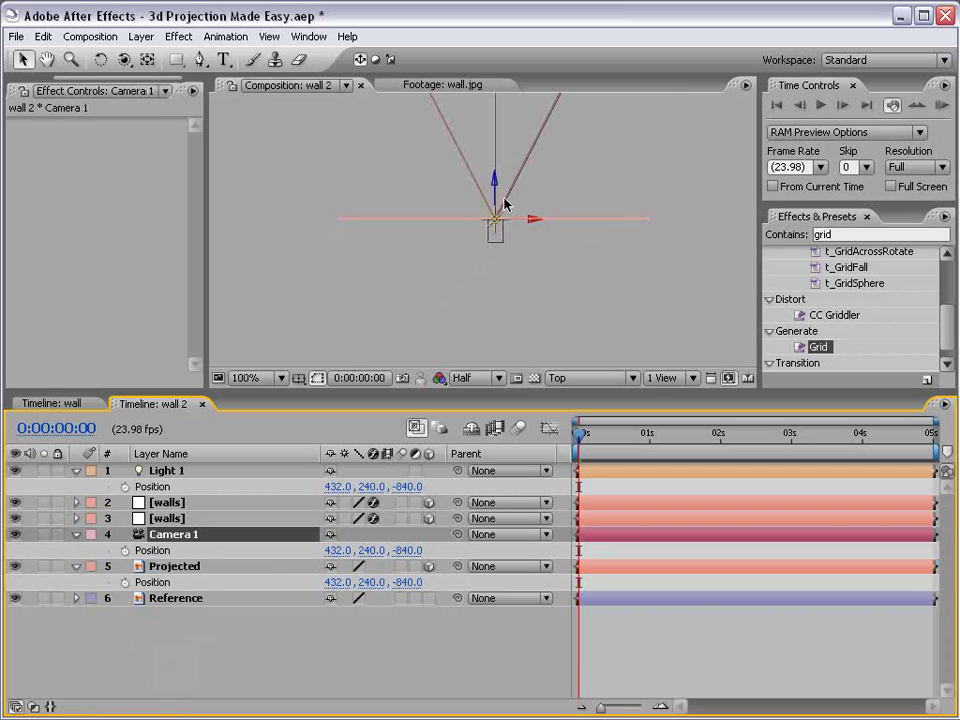
{"action": "left_click_drag", "start_coordinate": [508, 208], "coordinate": [497, 268]}
{"action": "left_click", "coordinate": [166, 470]}
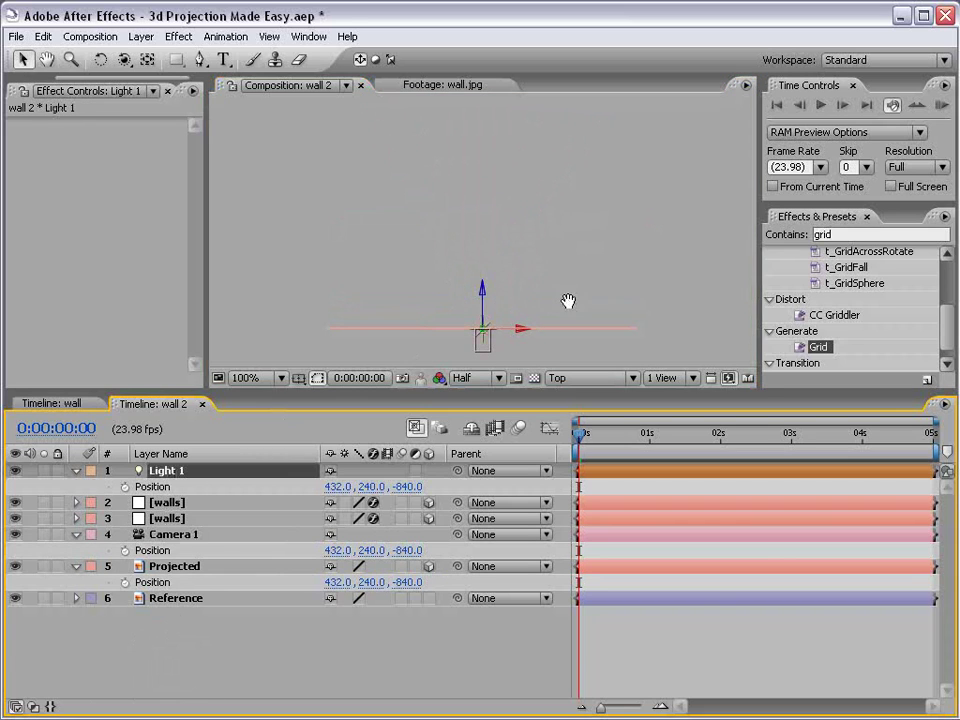
{"action": "key", "text": "period"}
{"action": "key", "text": "comma"}
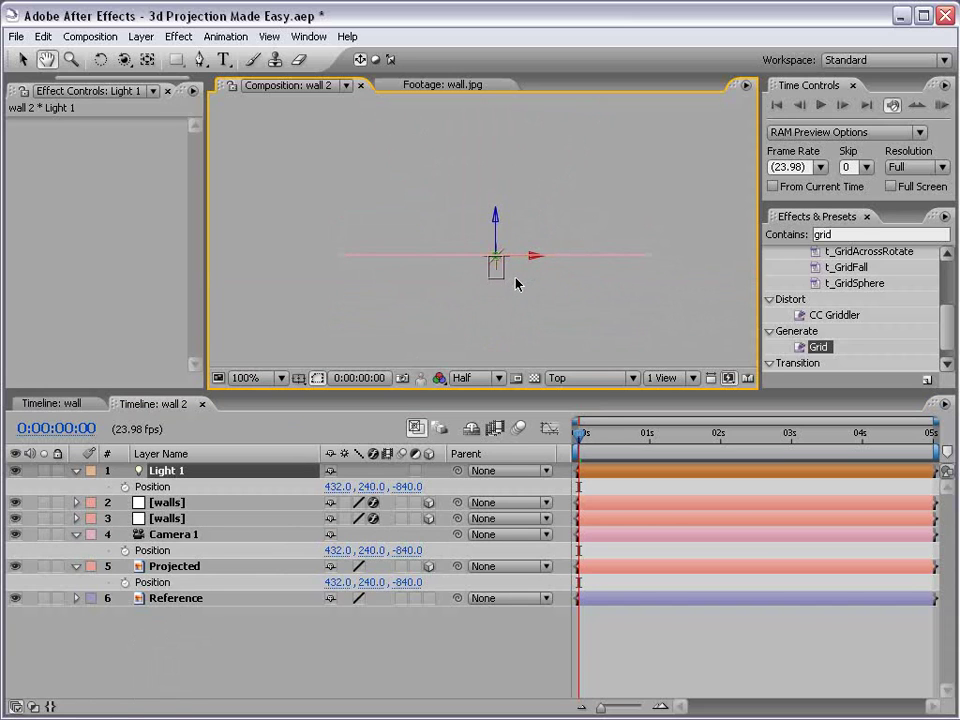
Return the viewer to the Active Camera view
{"action": "left_click", "coordinate": [600, 378]}
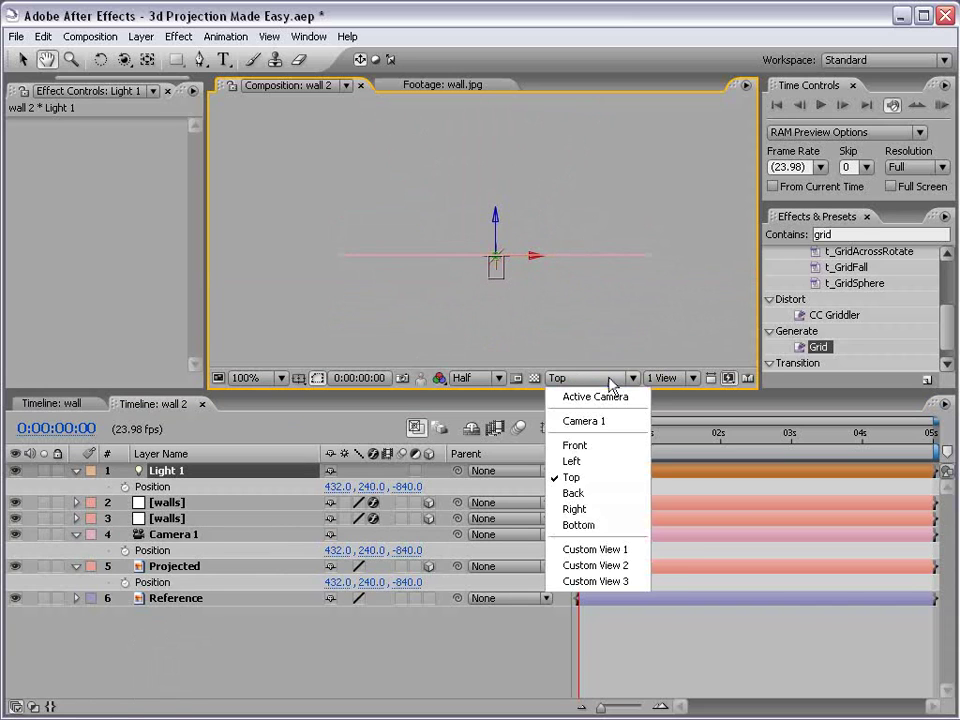
{"action": "left_click", "coordinate": [606, 398]}
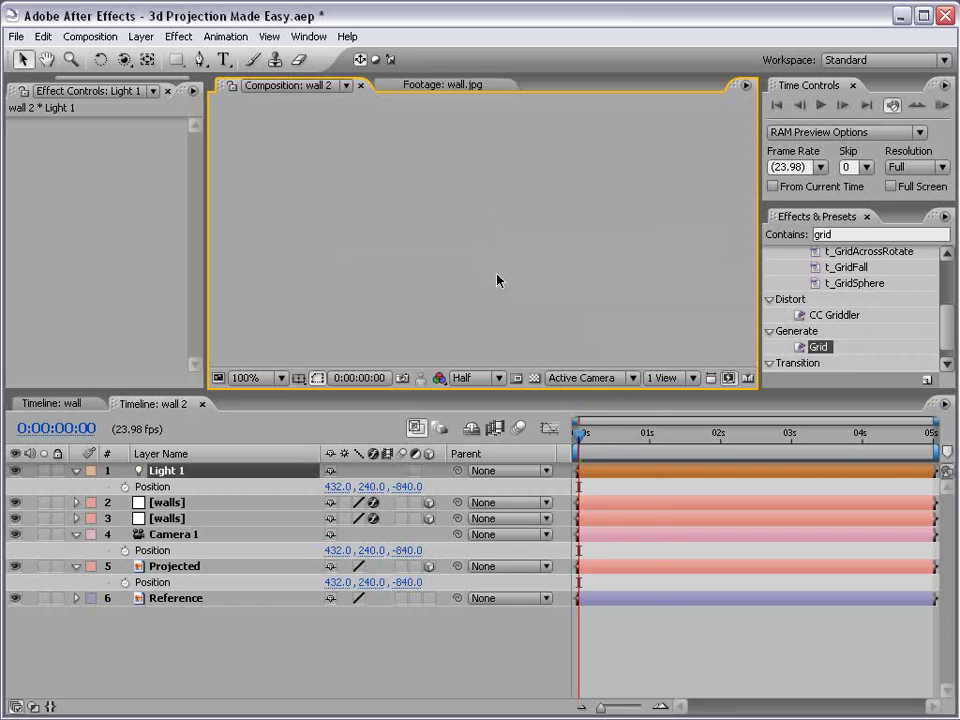
{"action": "scroll", "coordinate": [497, 274], "scroll_direction": "down", "scroll_amount": 5}
{"action": "scroll", "coordinate": [497, 236], "scroll_direction": "up", "scroll_amount": 1}
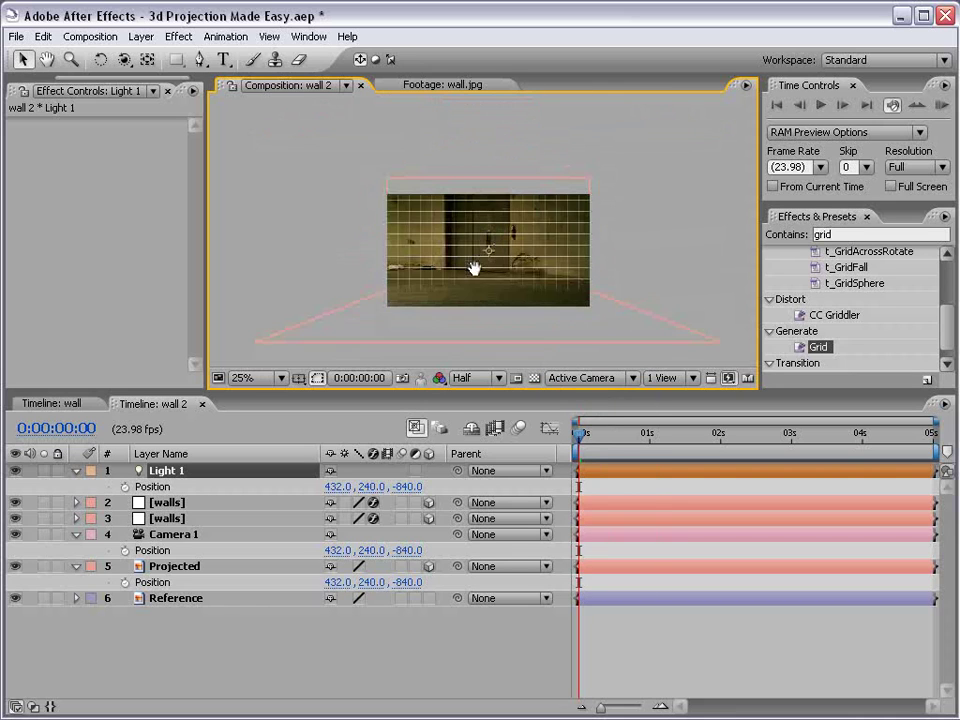
{"action": "scroll", "coordinate": [489, 225], "scroll_direction": "up", "scroll_amount": 1}
In the Top view, drag the Projected layer forward to Z -744
{"action": "left_click", "coordinate": [187, 567]}
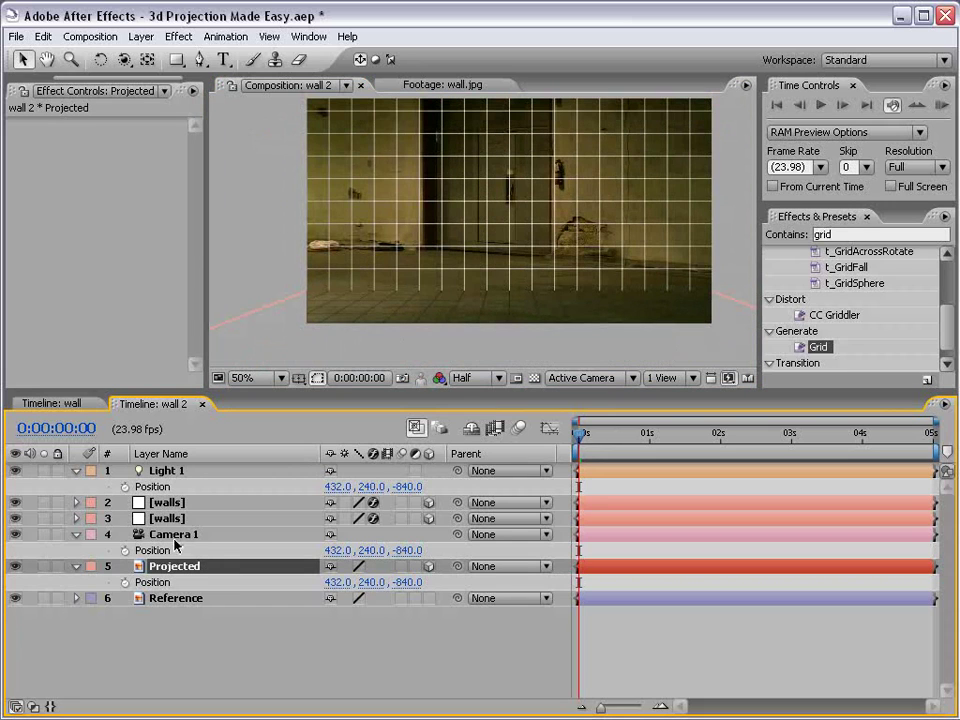
{"action": "left_click", "coordinate": [570, 378]}
{"action": "left_click", "coordinate": [572, 474]}
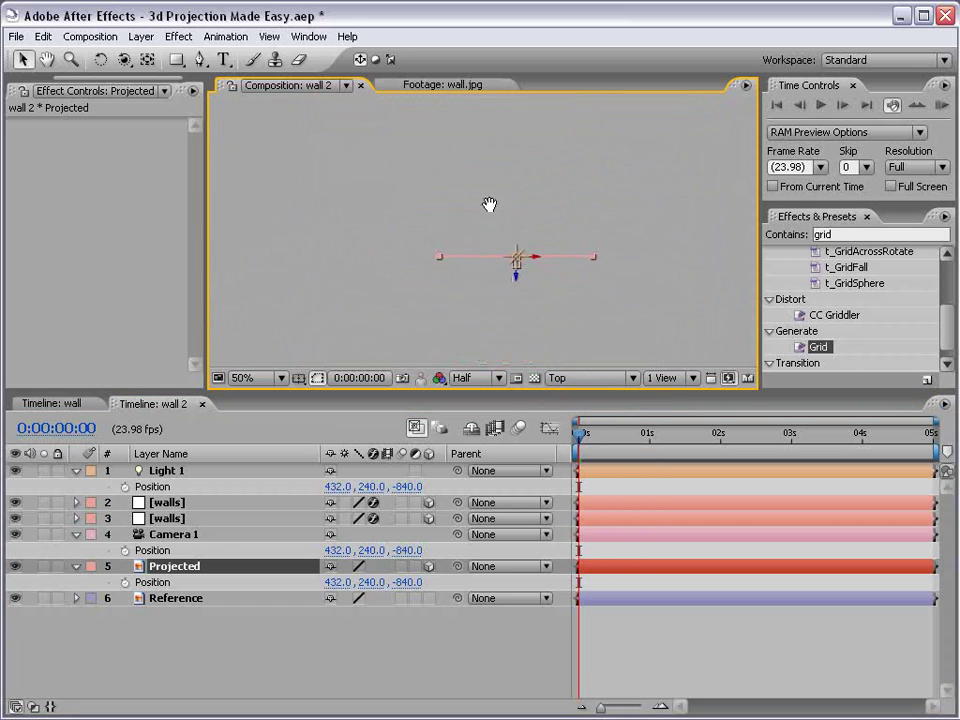
{"action": "left_click", "coordinate": [319, 425]}
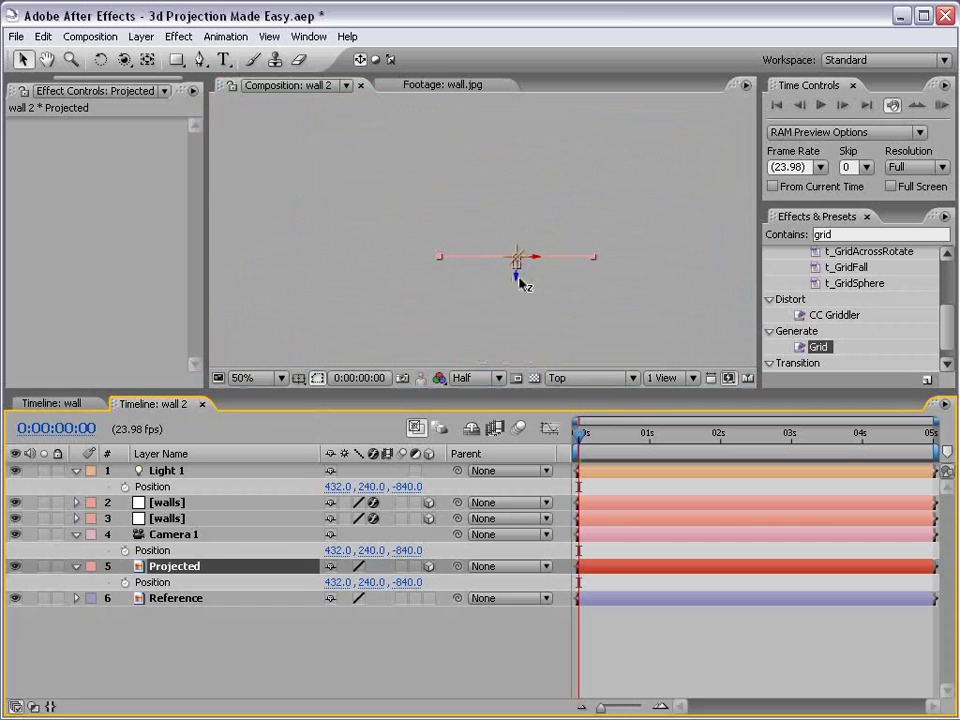
{"action": "left_click_drag", "start_coordinate": [517, 280], "coordinate": [521, 236]}
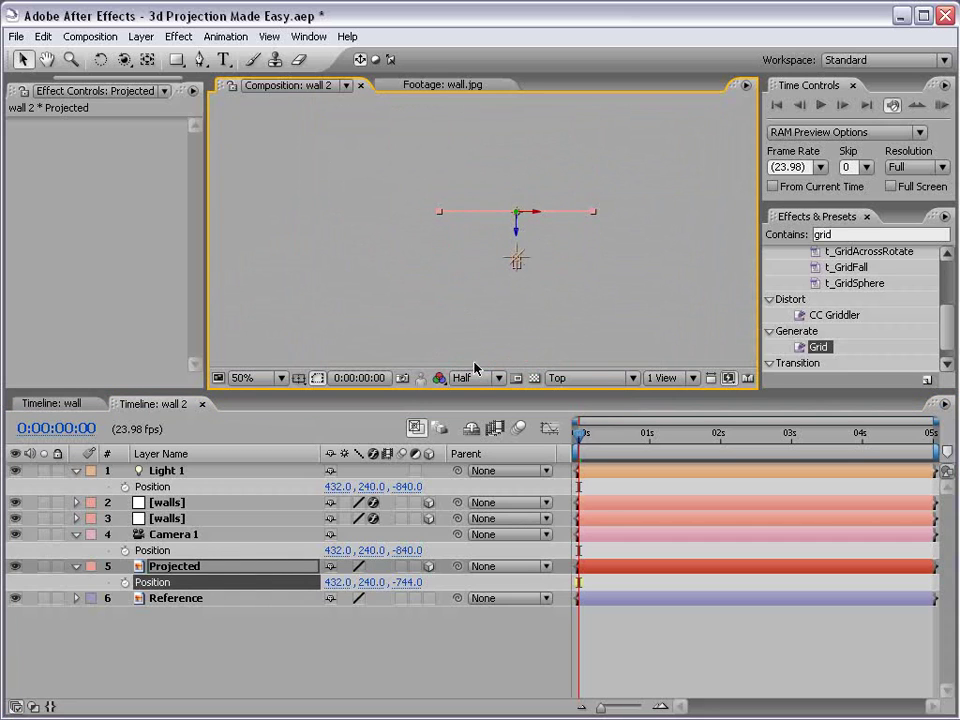
Return to the Active Camera view, checking the preview at full then half resolution
{"action": "left_click", "coordinate": [476, 380]}
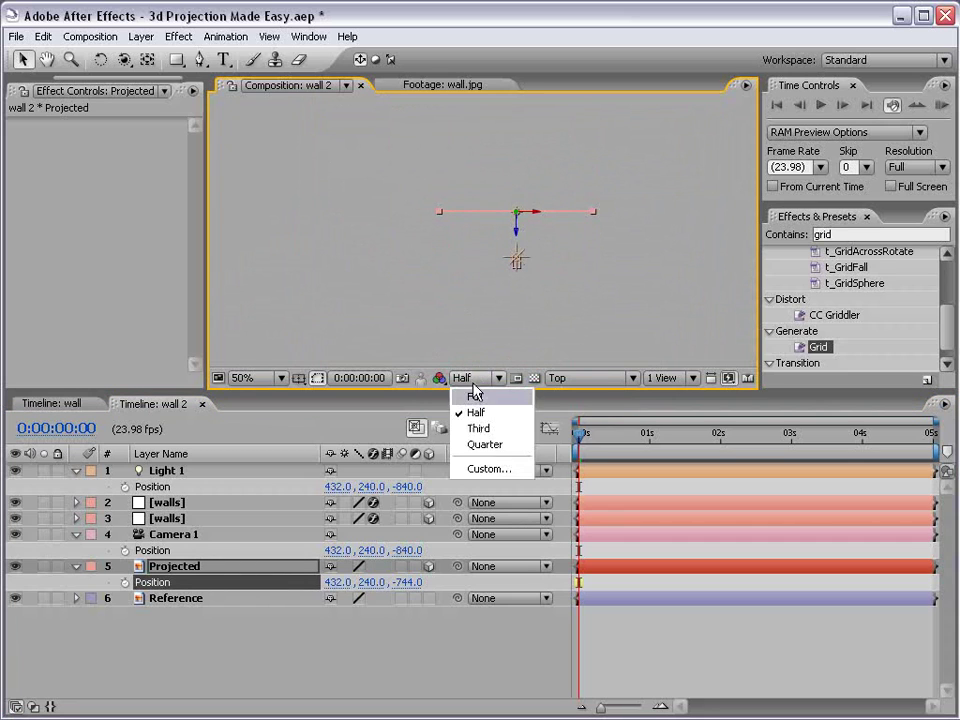
{"action": "left_click", "coordinate": [468, 393]}
{"action": "left_click", "coordinate": [553, 380]}
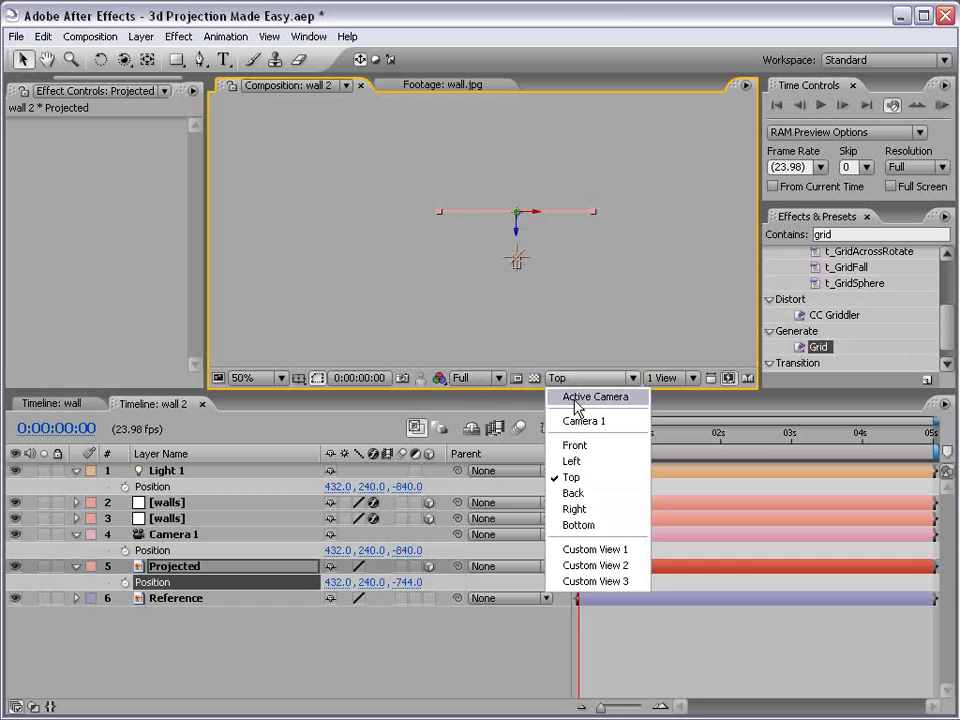
{"action": "left_click", "coordinate": [585, 396]}
{"action": "left_click", "coordinate": [490, 378]}
{"action": "left_click", "coordinate": [476, 411]}
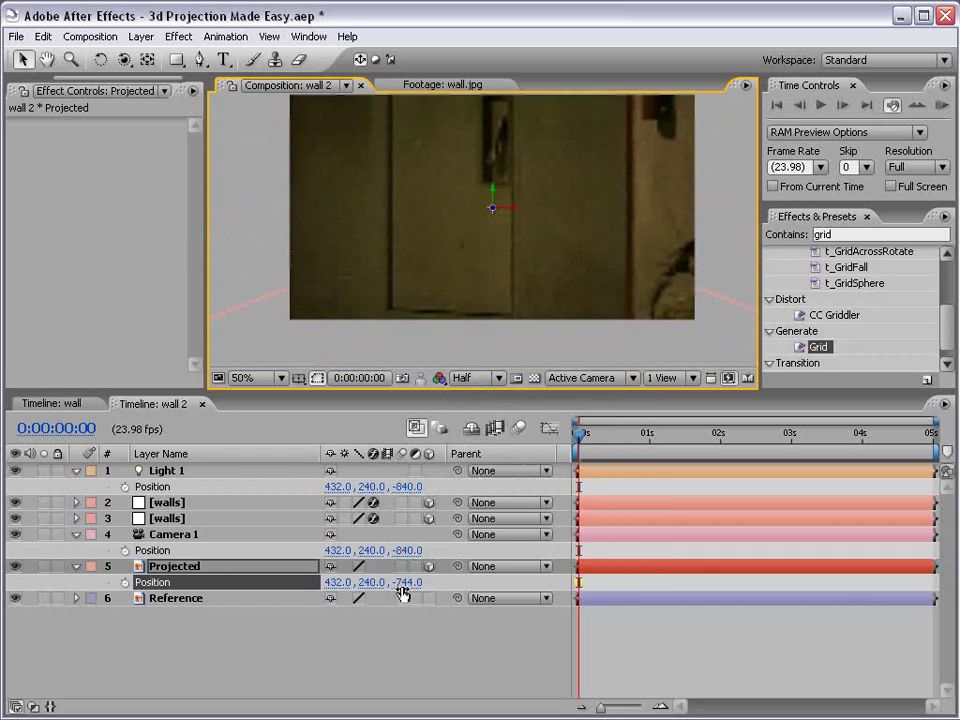
Nudge the Projected layer's depth and shrink it to 18% scale
{"action": "mouse_move", "coordinate": [404, 582]}
{"action": "left_mouse_down"}
{"action": "mouse_move", "coordinate": [418, 581]}
{"action": "mouse_move", "coordinate": [409, 582]}
{"action": "left_mouse_up"}
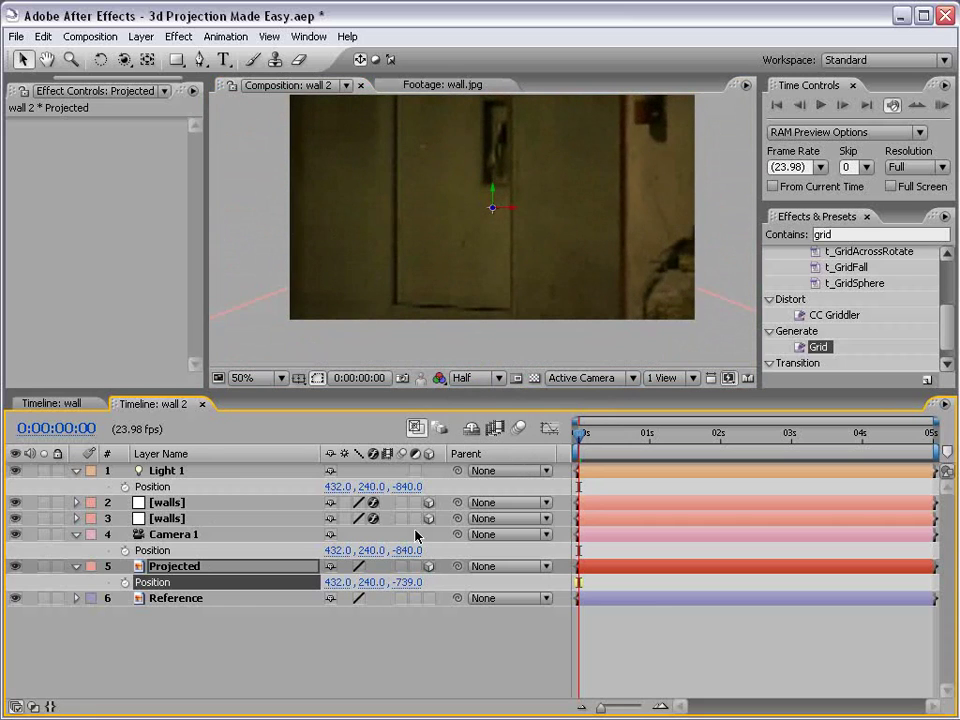
{"action": "scroll", "coordinate": [487, 259], "scroll_direction": "down", "scroll_amount": 4}
{"action": "scroll", "coordinate": [489, 257], "scroll_direction": "up", "scroll_amount": 4}
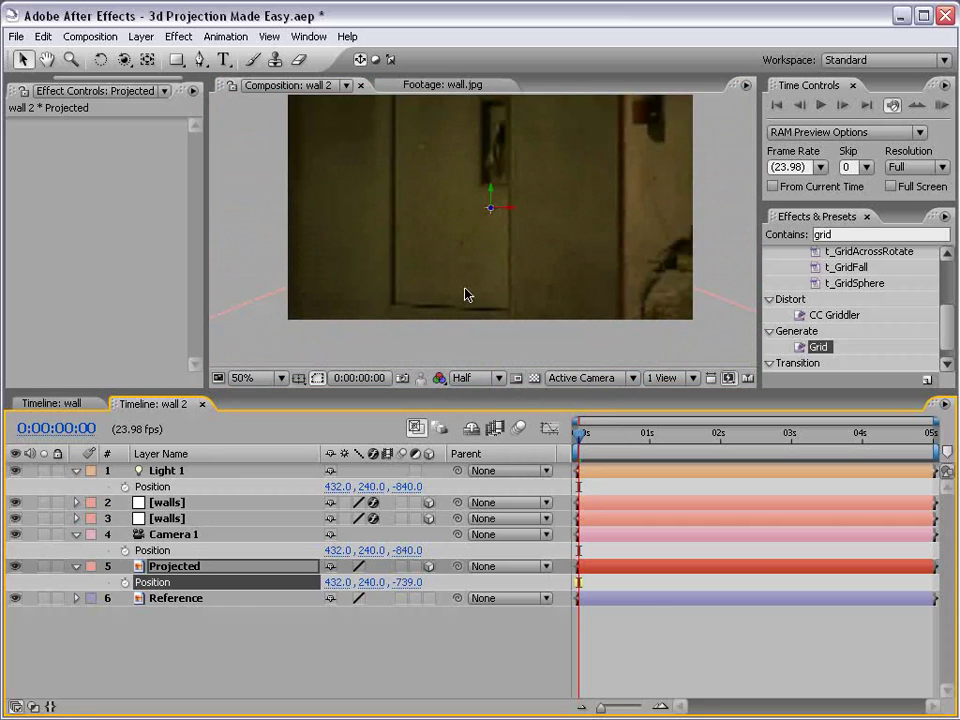
{"action": "key", "text": "s"}
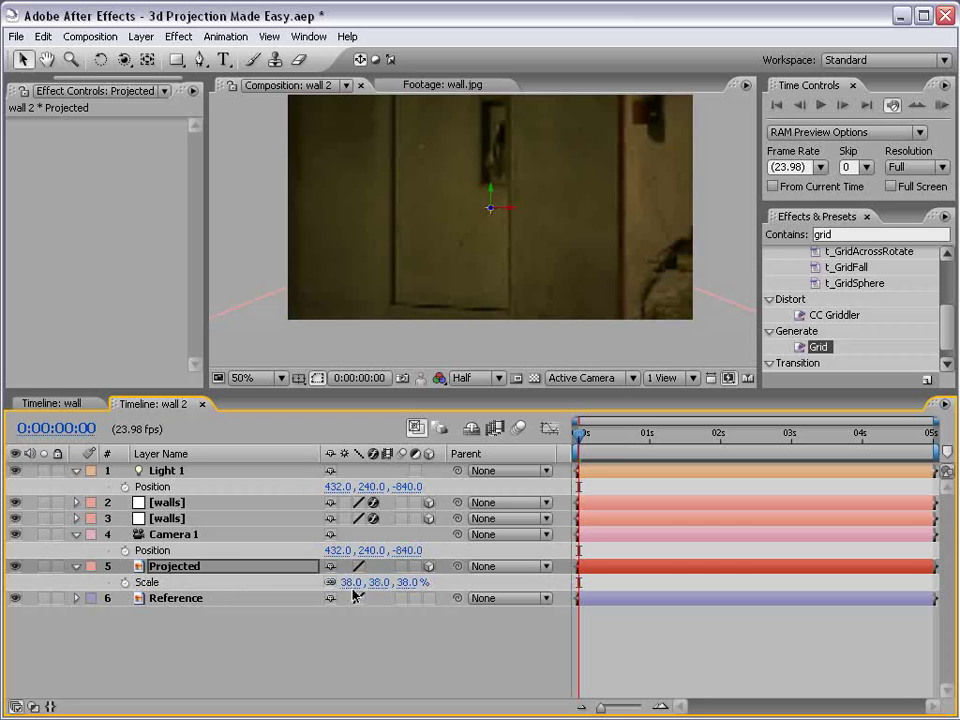
{"action": "left_click_drag", "start_coordinate": [373, 582], "coordinate": [358, 582]}
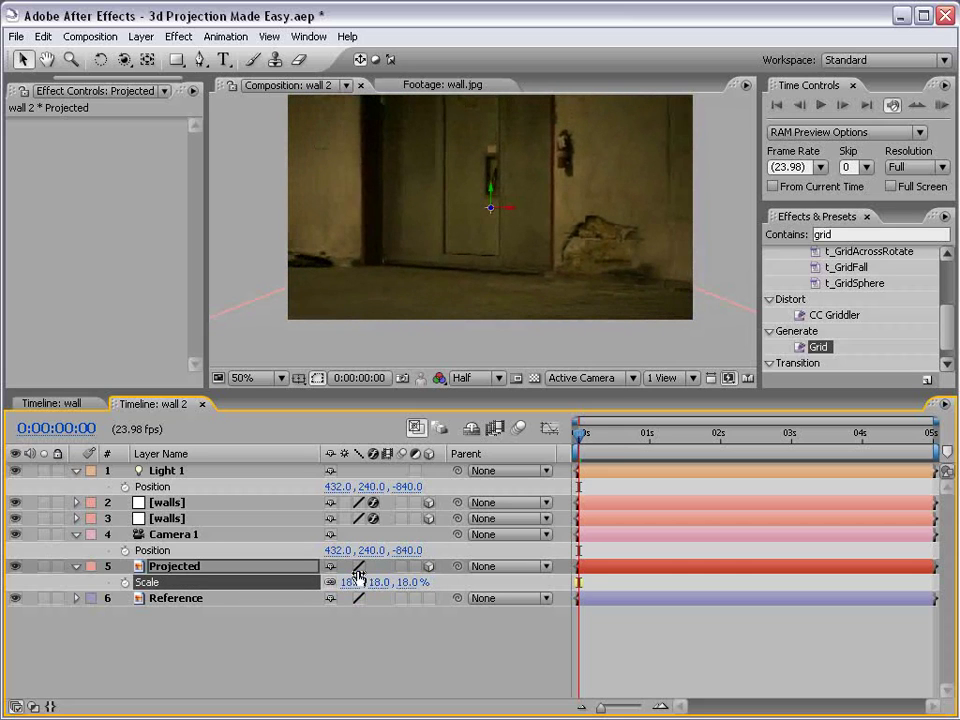
Fine-tune the Projected layer's scale to 12.1% and centre the wall image
{"action": "key", "text": "h"}
{"action": "scroll", "coordinate": [510, 230], "scroll_direction": "down", "scroll_amount": 2}
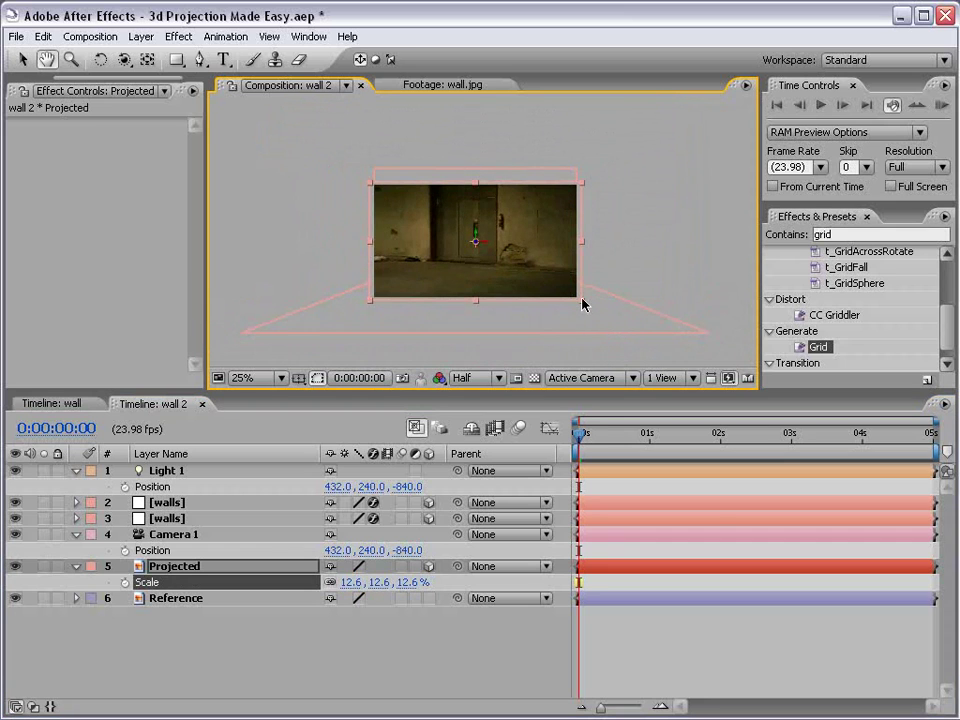
{"action": "key", "text": "v"}
{"action": "scroll", "coordinate": [527, 293], "scroll_direction": "up", "scroll_amount": 1}
{"action": "scroll", "coordinate": [574, 236], "scroll_direction": "down", "scroll_amount": 1}
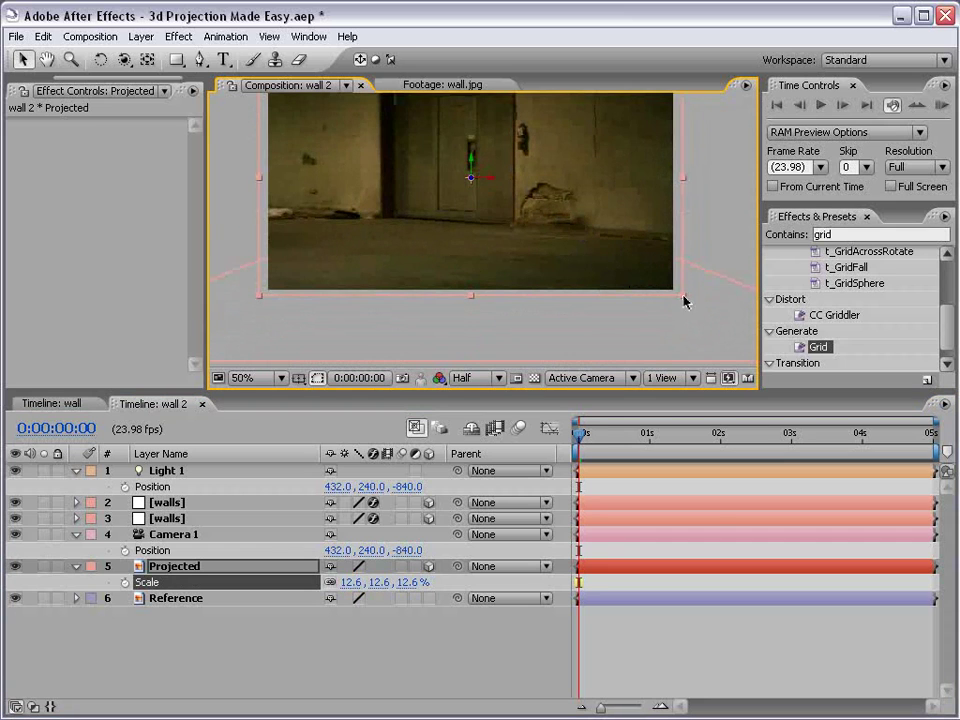
{"action": "left_click_drag", "start_coordinate": [686, 300], "coordinate": [678, 297]}
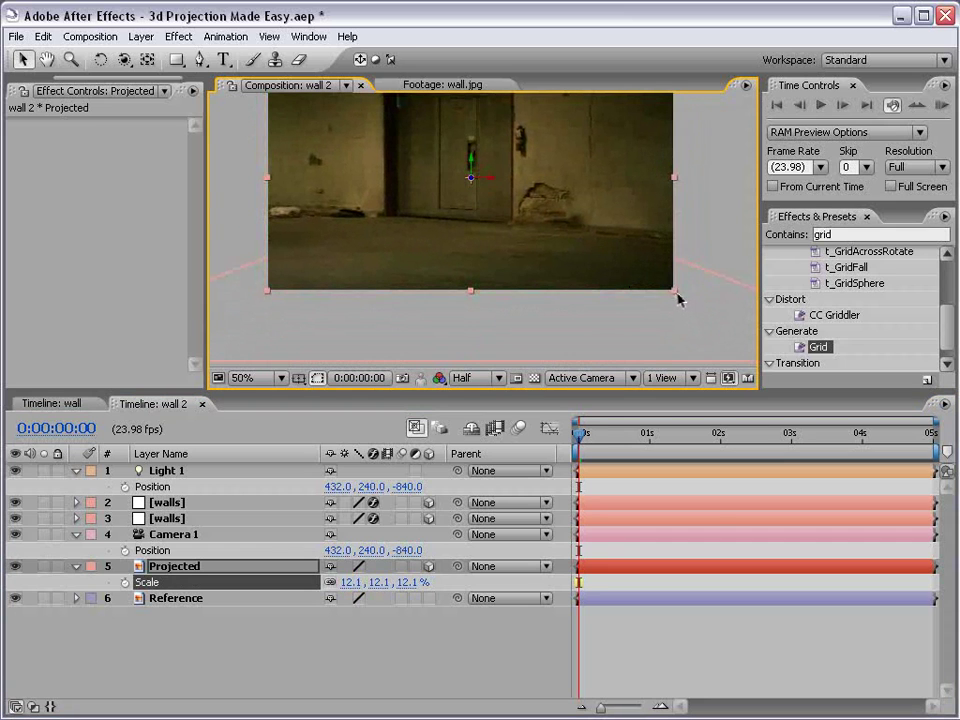
{"action": "scroll", "coordinate": [420, 270], "scroll_direction": "up", "scroll_amount": 1}
{"action": "left_click_drag", "start_coordinate": [390, 240], "coordinate": [476, 281]}
{"action": "scroll", "coordinate": [480, 281], "scroll_direction": "down", "scroll_amount": 1}
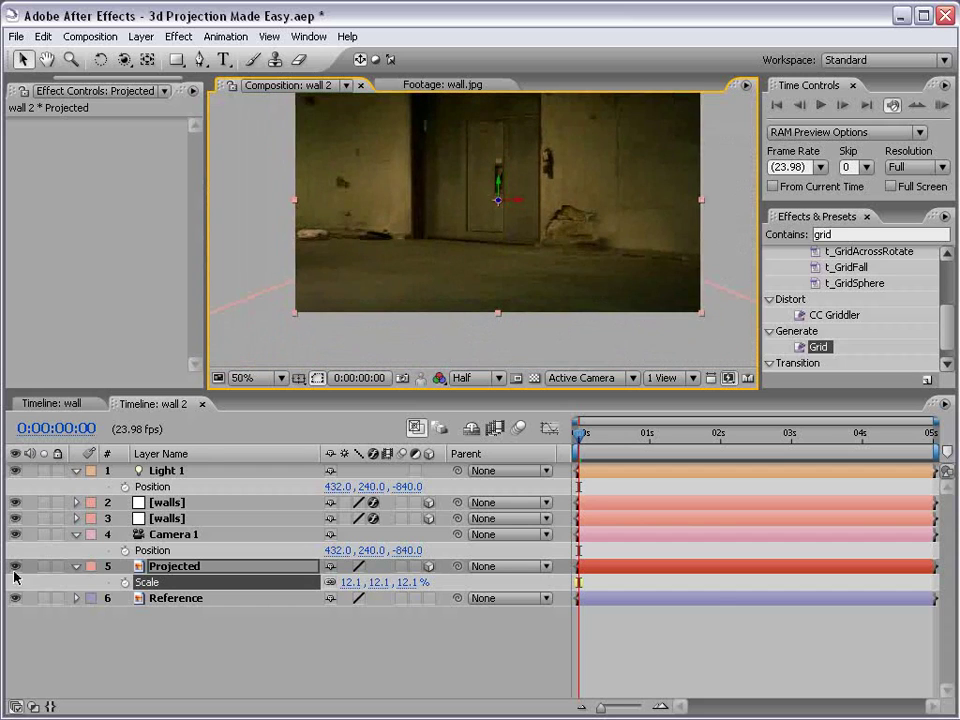
Briefly show then hide Projected, and lock the Reference layer
{"action": "left_click", "coordinate": [15, 566]}
{"action": "left_click", "coordinate": [16, 567]}
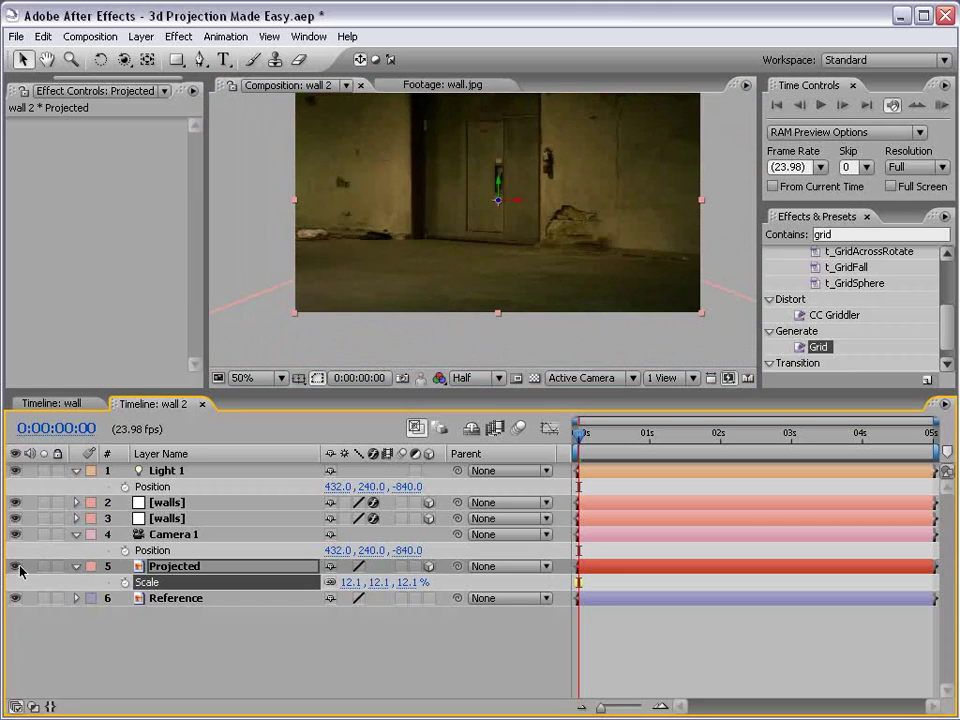
{"action": "left_click", "coordinate": [155, 599]}
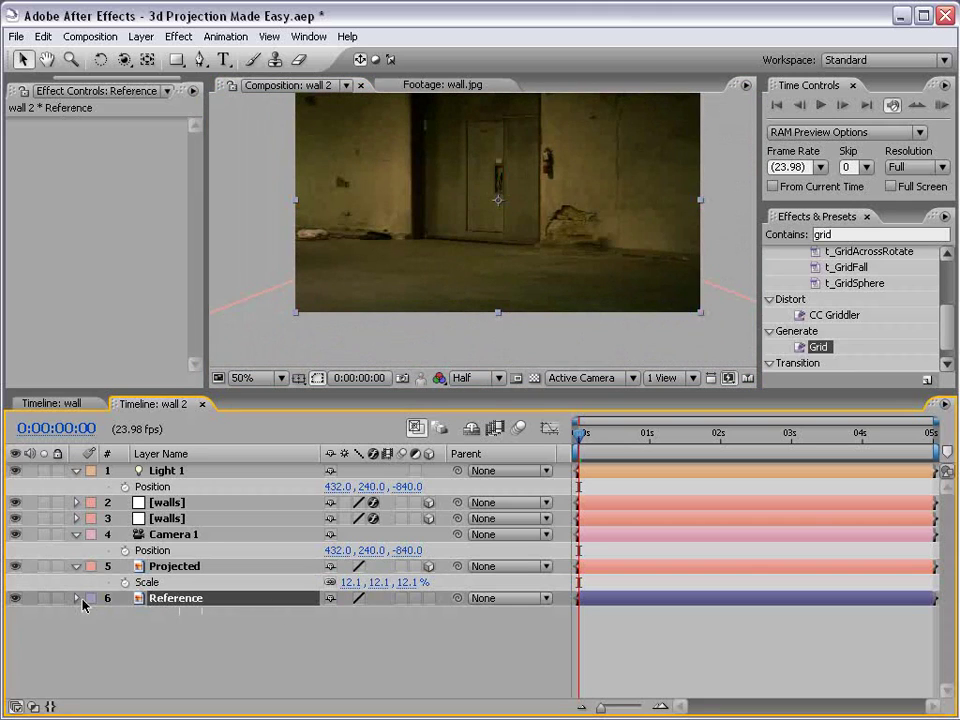
{"action": "left_click", "coordinate": [57, 598]}
{"action": "left_click", "coordinate": [176, 567]}
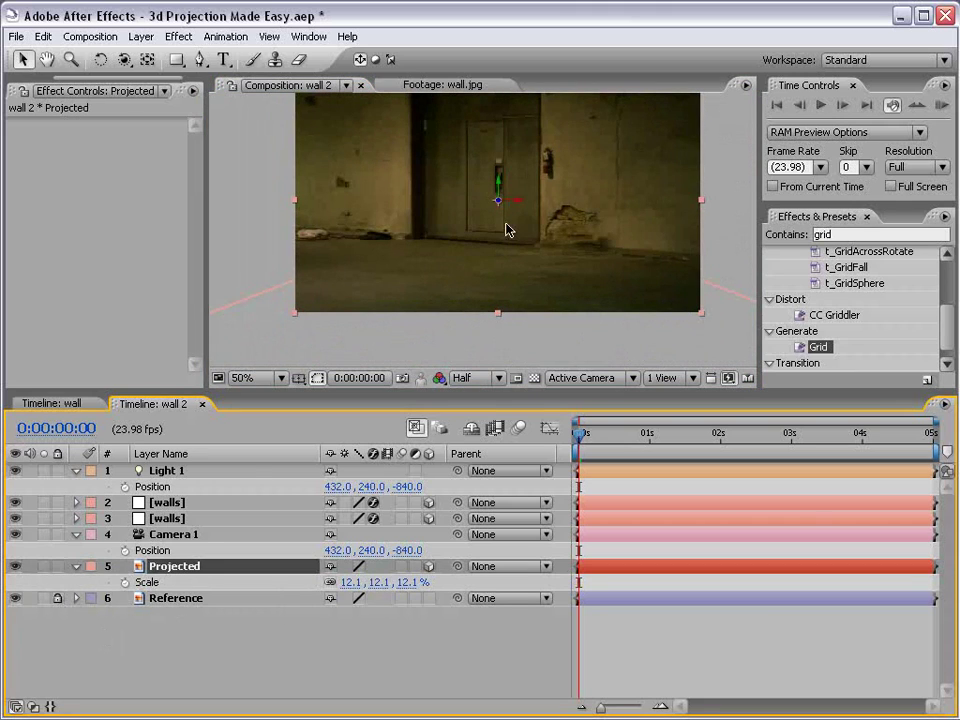
Reveal Projected's Material Options and scrub Light Transmission from 0% to 100%
{"action": "key", "text": "space"}
{"action": "left_click_drag", "start_coordinate": [506, 229], "coordinate": [497, 255]}
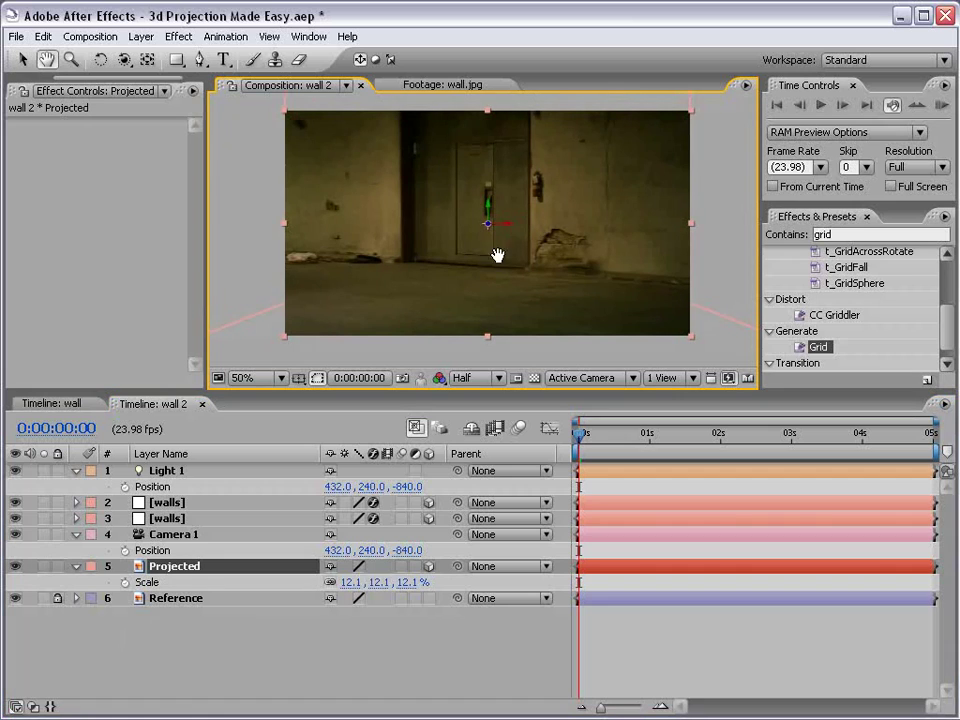
{"action": "left_click", "coordinate": [167, 568]}
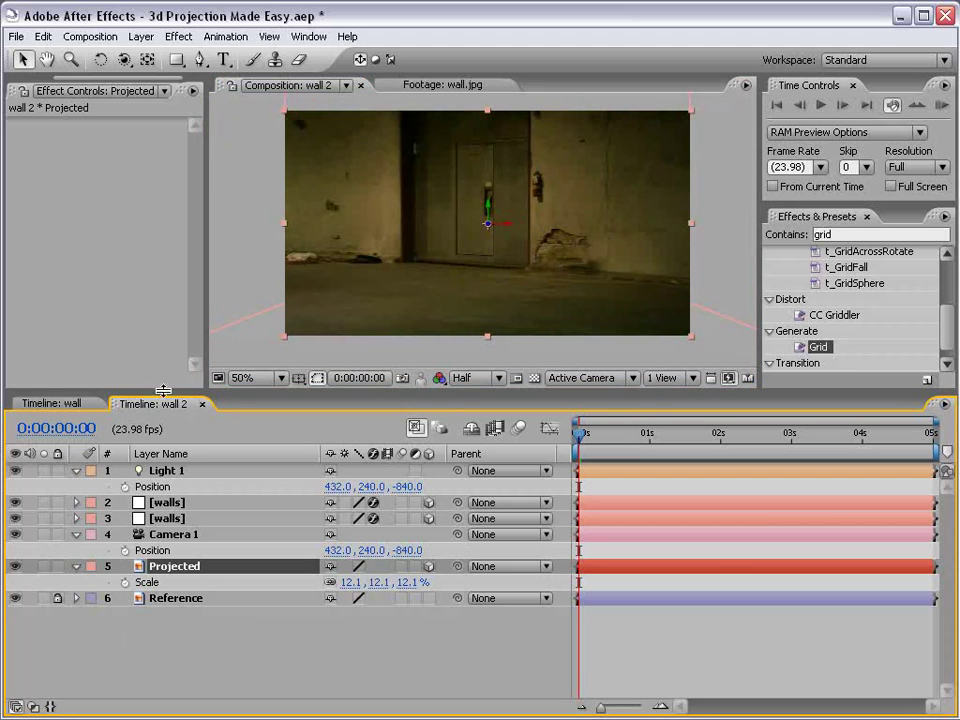
{"action": "left_click_drag", "start_coordinate": [163, 391], "coordinate": [165, 333]}
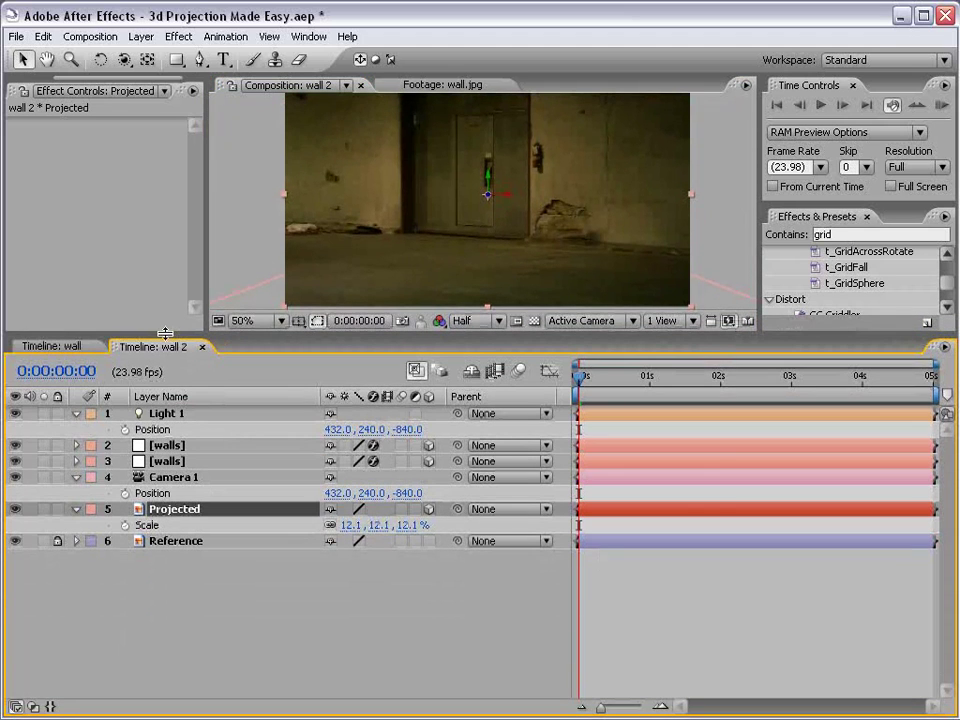
{"action": "key", "text": "a"}
{"action": "key", "text": "a"}
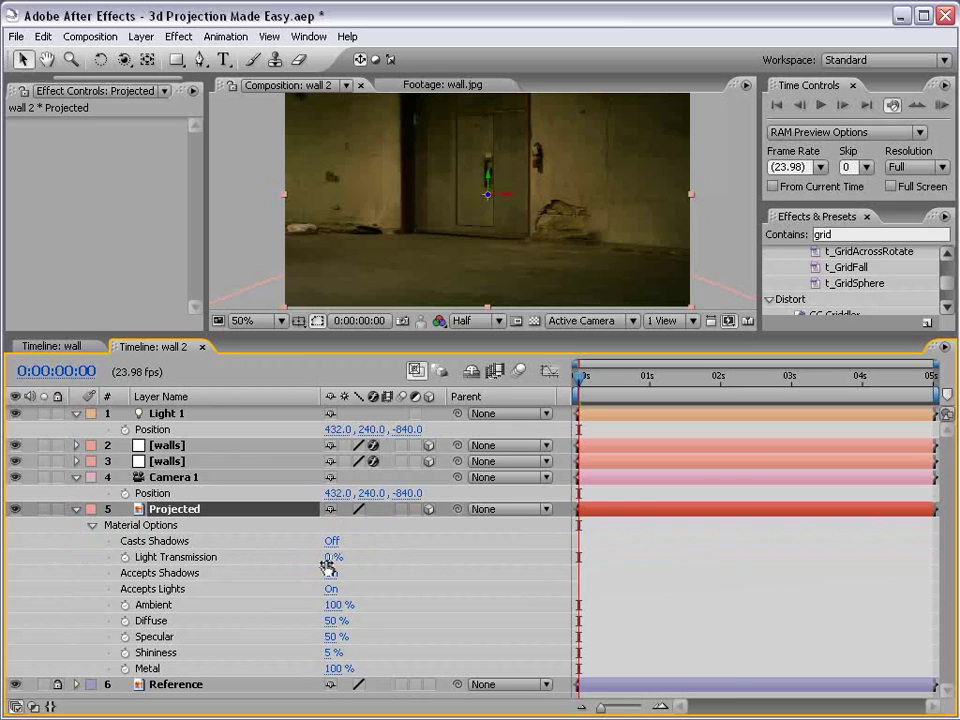
{"action": "left_click_drag", "start_coordinate": [328, 566], "coordinate": [494, 567]}
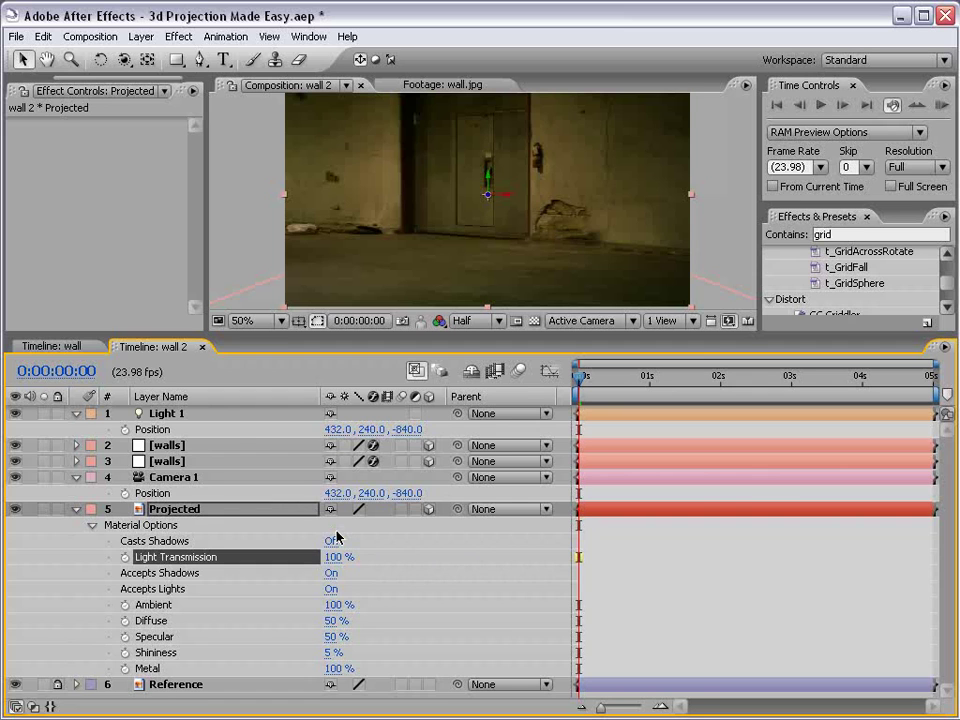
Review Light 1's Light Options, then collapse Light 1 and Camera 1
{"action": "left_click", "coordinate": [76, 413]}
{"action": "left_click", "coordinate": [76, 413]}
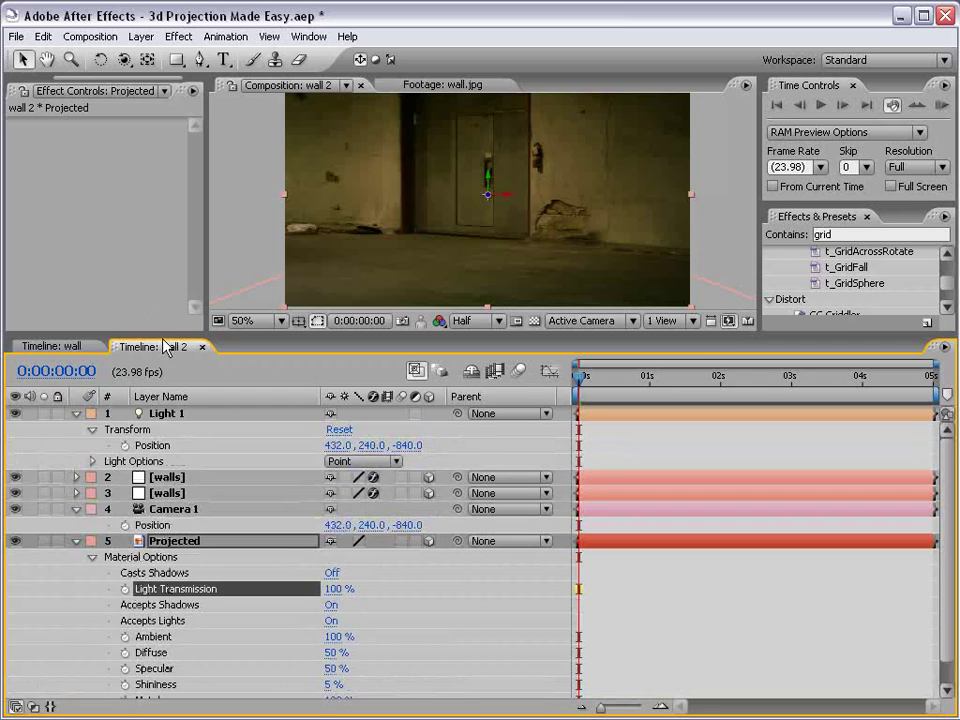
{"action": "left_click_drag", "start_coordinate": [160, 337], "coordinate": [165, 250]}
{"action": "left_click", "coordinate": [172, 328]}
{"action": "key", "text": "a"}
{"action": "key", "text": "a"}
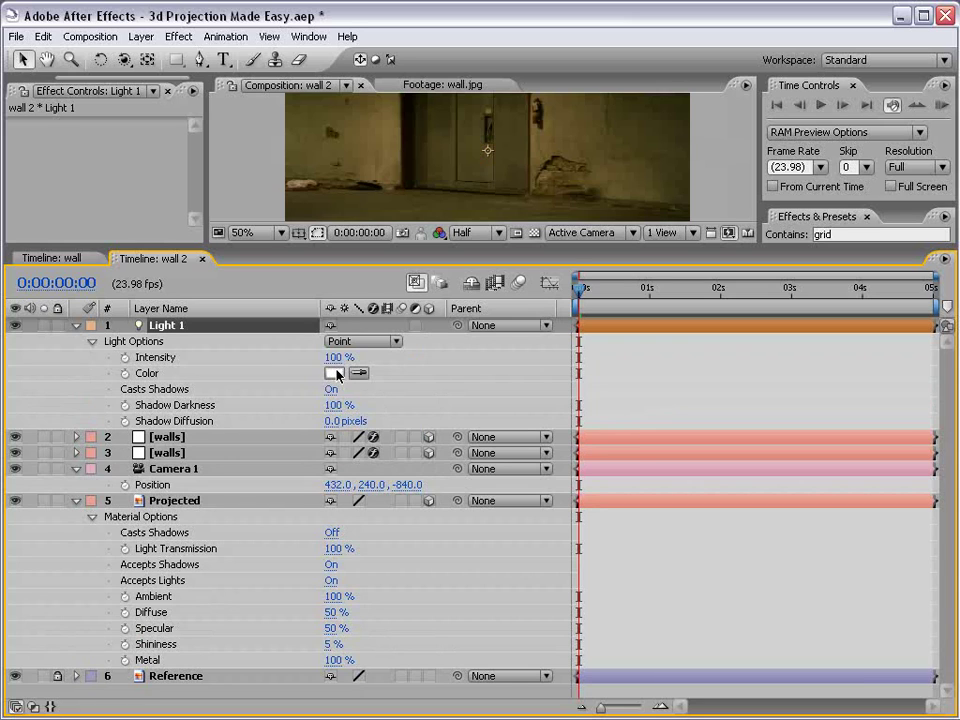
{"action": "left_click", "coordinate": [76, 325]}
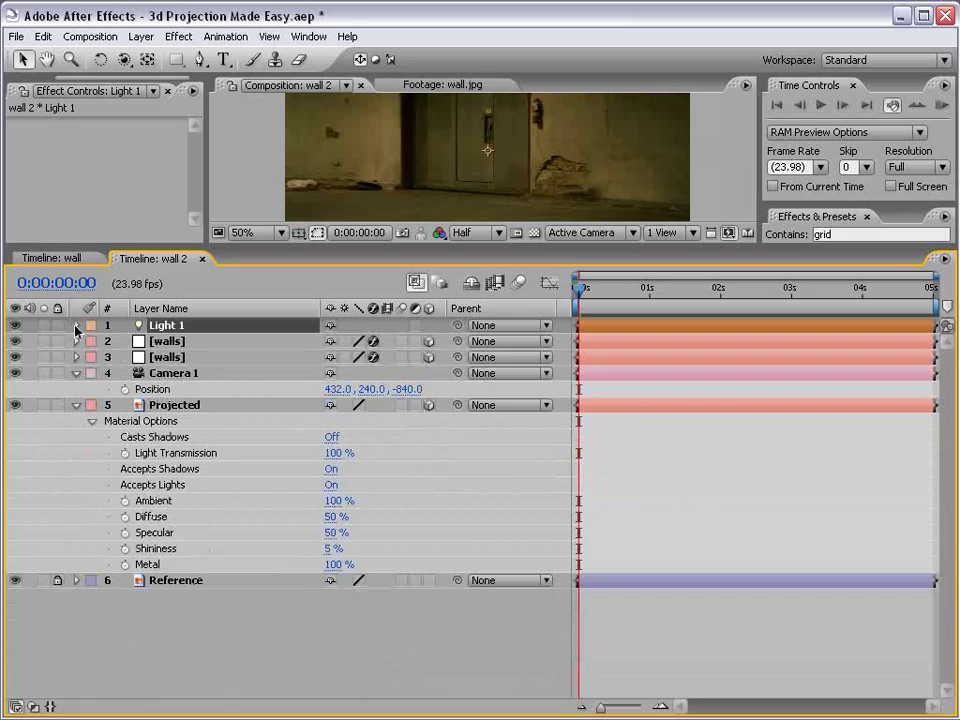
{"action": "left_click", "coordinate": [76, 373]}
Set the Projected layer's Casts Shadows to Only
{"action": "left_click", "coordinate": [175, 389]}
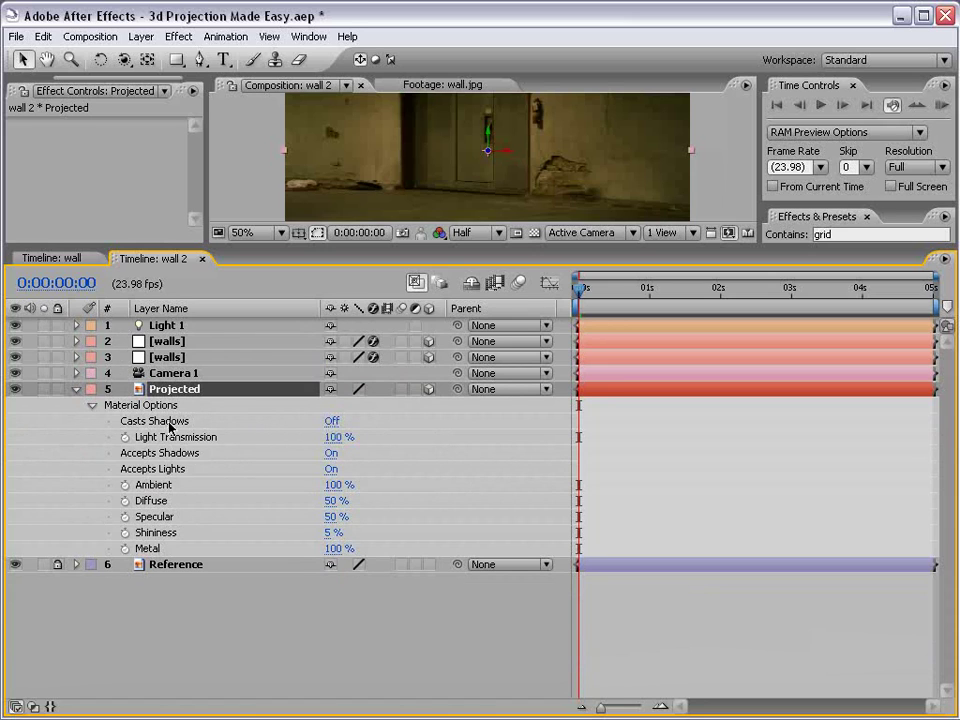
{"action": "left_click", "coordinate": [330, 421]}
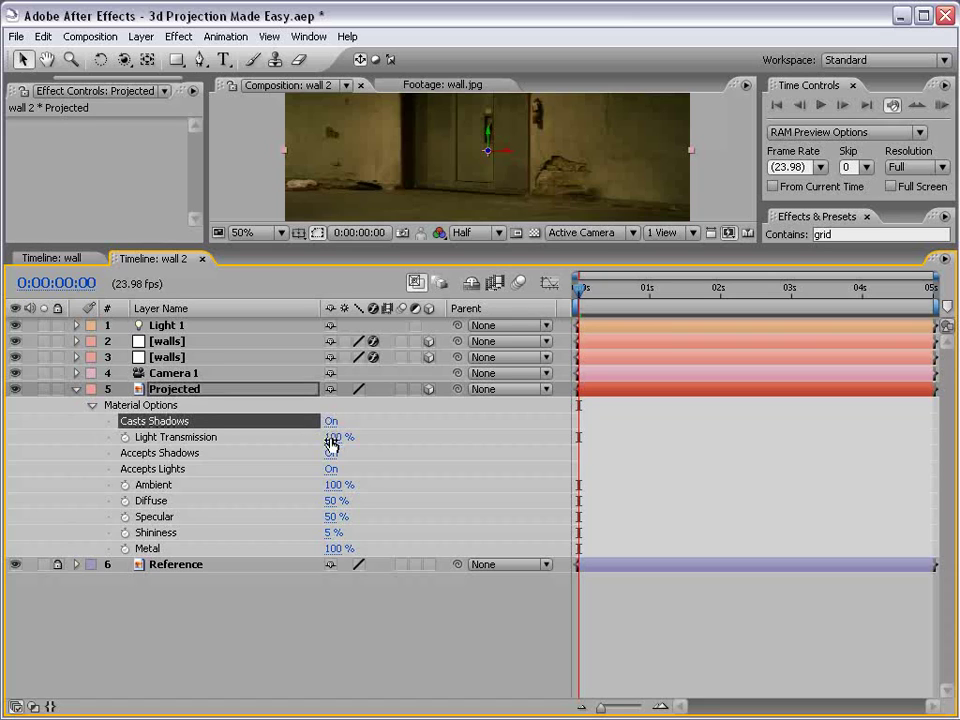
{"action": "left_click", "coordinate": [330, 424]}
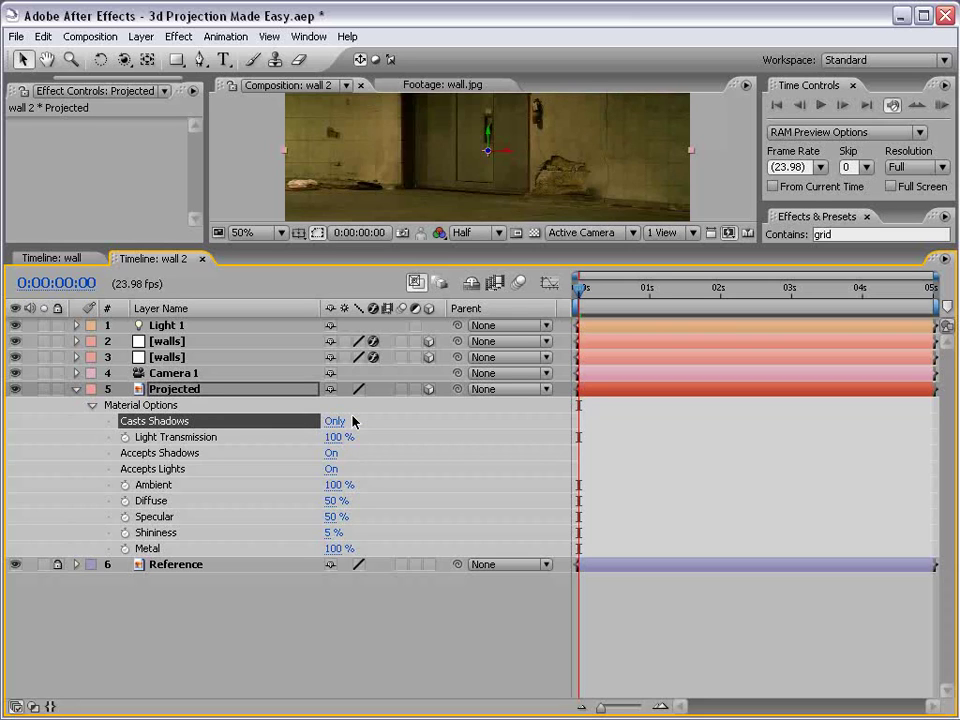
Toggle the [walls] layers' effects off and back on to compare the projection
{"action": "left_click_drag", "start_coordinate": [388, 247], "coordinate": [388, 398]}
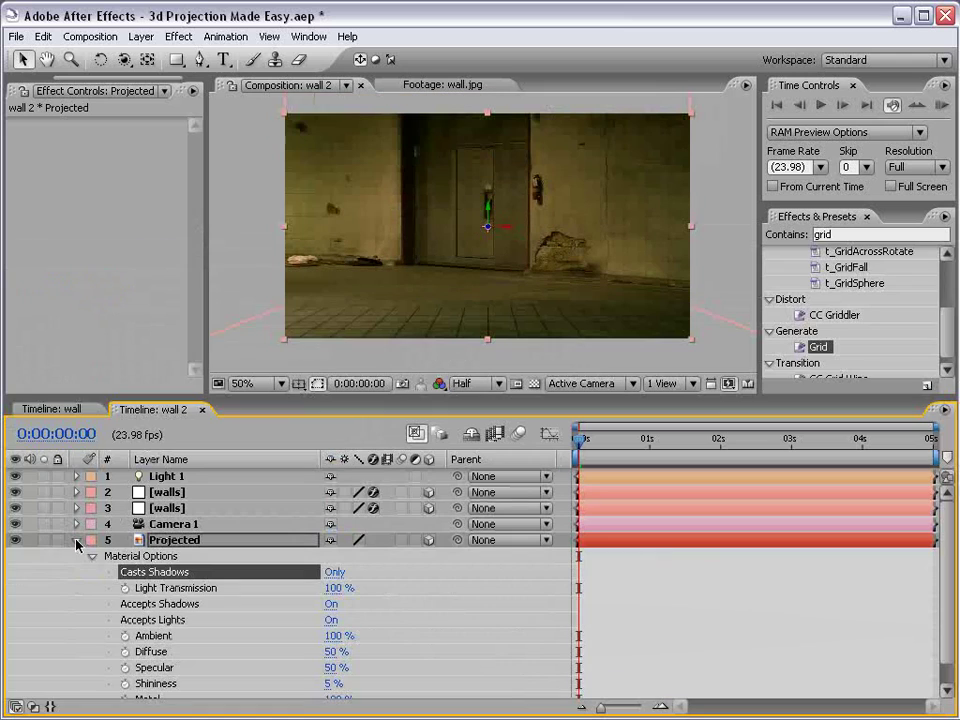
{"action": "left_click", "coordinate": [76, 540]}
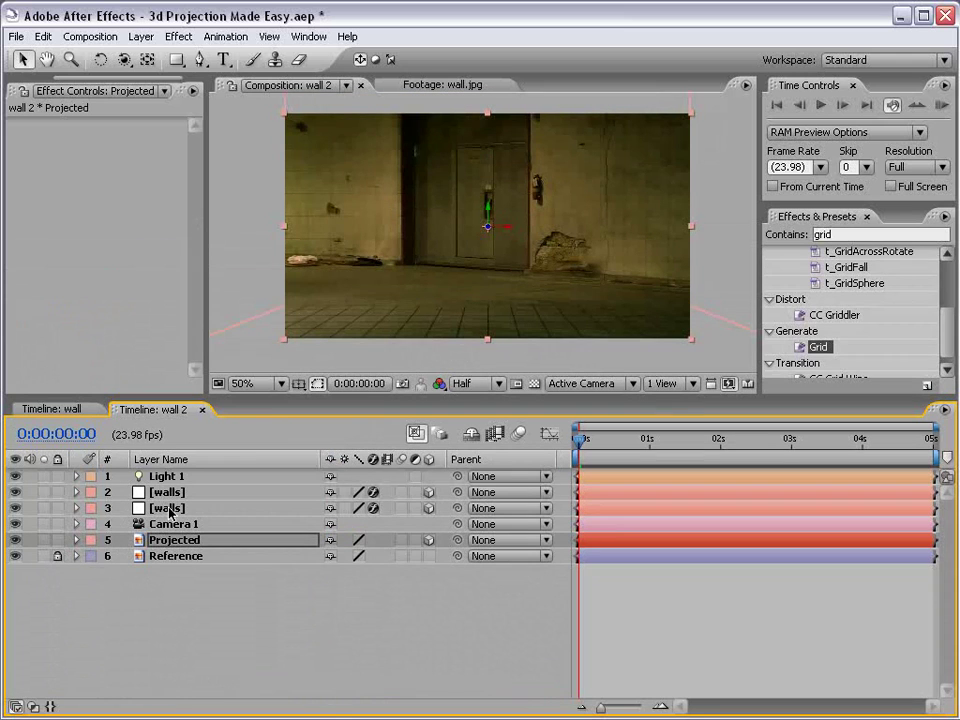
{"action": "left_click_drag", "start_coordinate": [263, 398], "coordinate": [263, 385]}
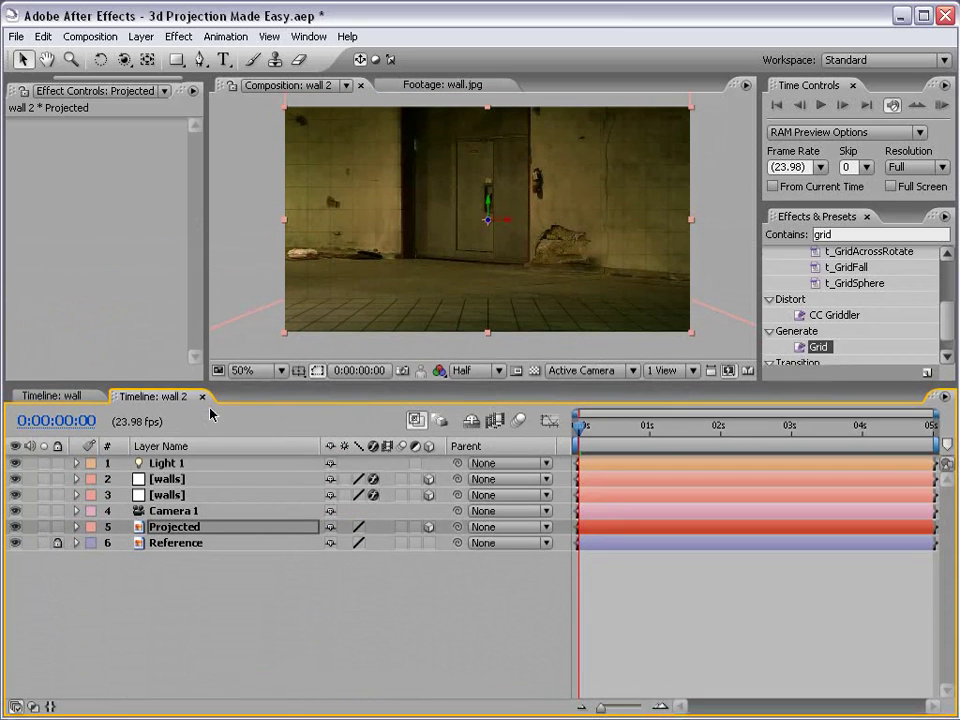
{"action": "left_click", "coordinate": [170, 495]}
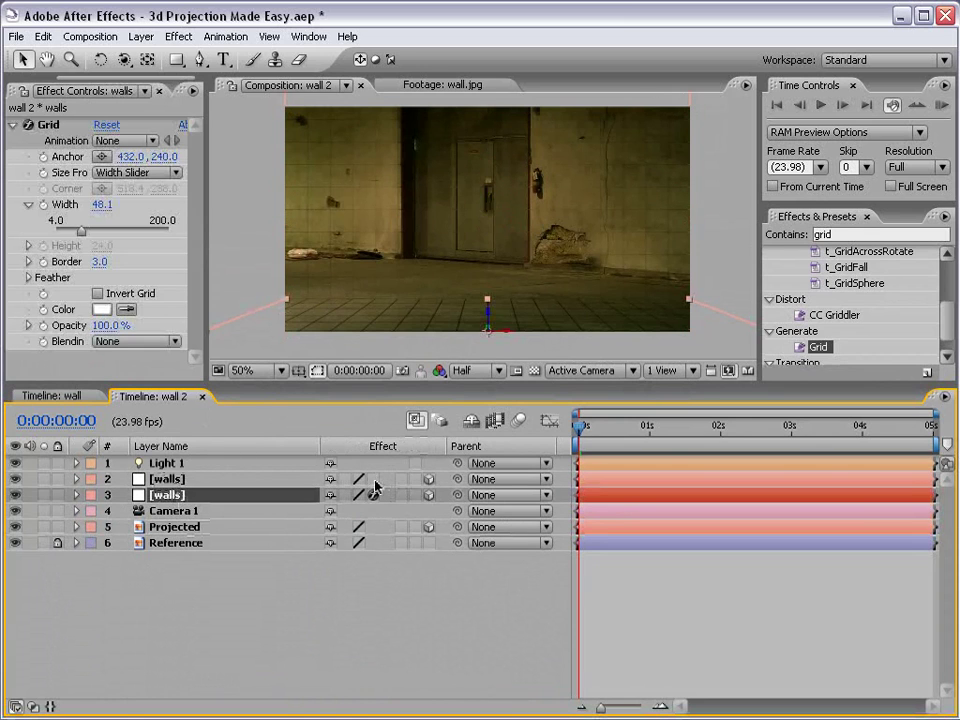
{"action": "left_click_drag", "start_coordinate": [373, 480], "coordinate": [375, 494]}
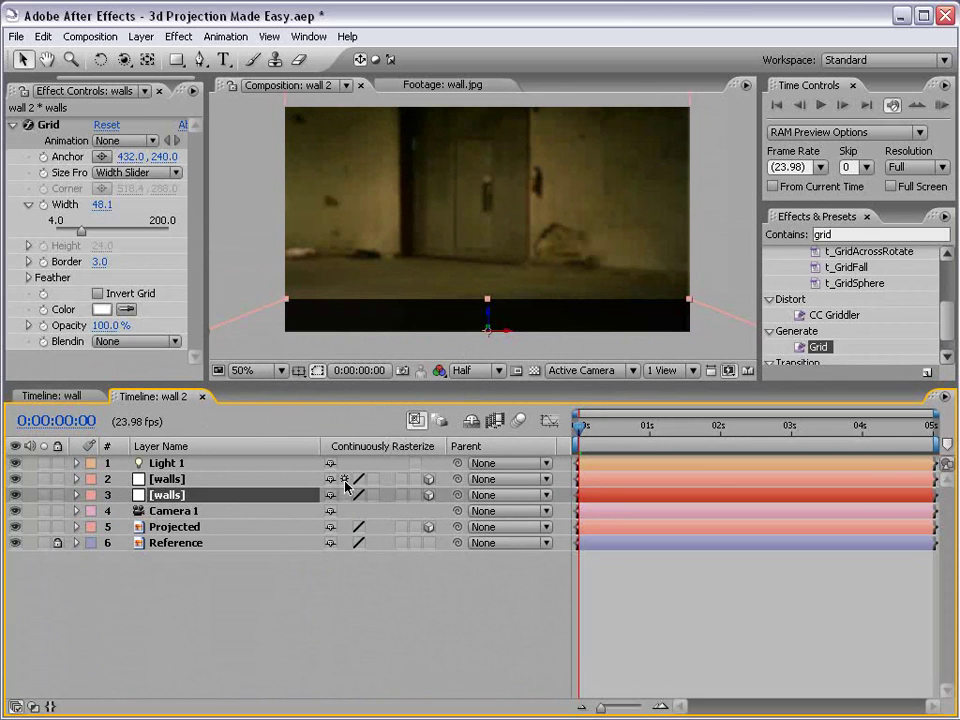
{"action": "left_click_drag", "start_coordinate": [373, 479], "coordinate": [374, 494]}
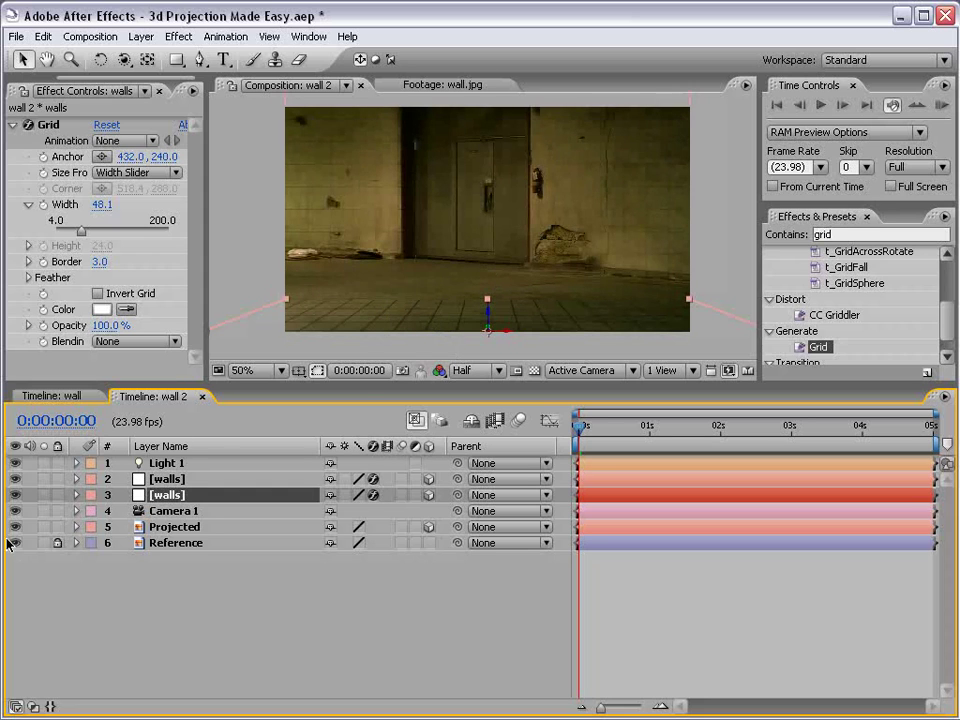
Switch Accepts Lights to Off on both [walls] layers, then collapse and deselect them
{"action": "left_click", "coordinate": [167, 479]}
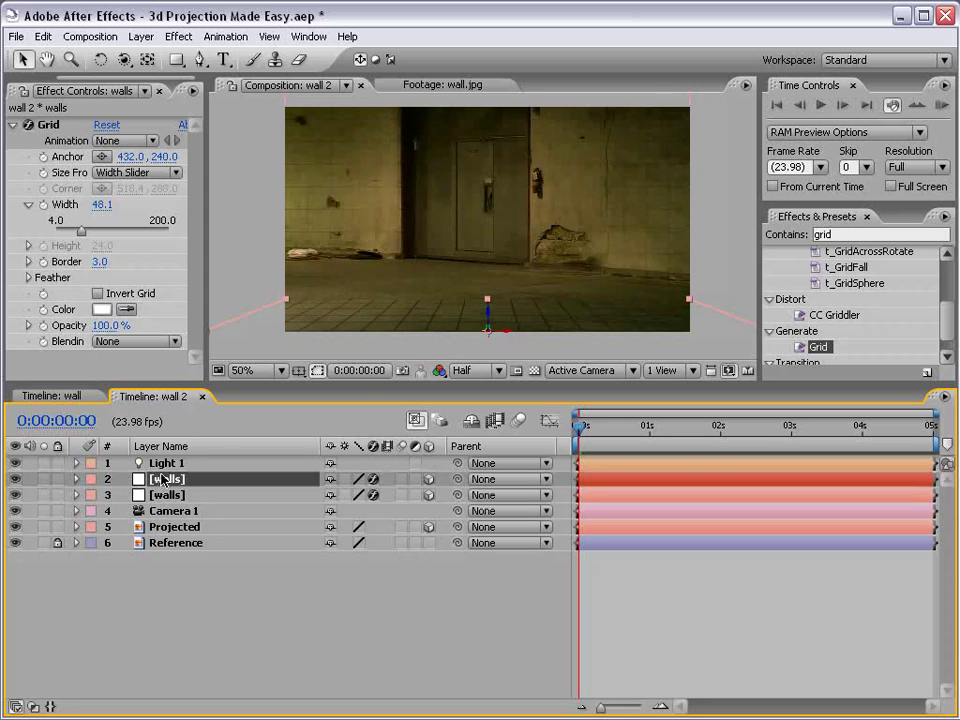
{"action": "left_click", "coordinate": [167, 495], "text": "shift"}
{"action": "key", "text": "a"}
{"action": "key", "text": "a"}
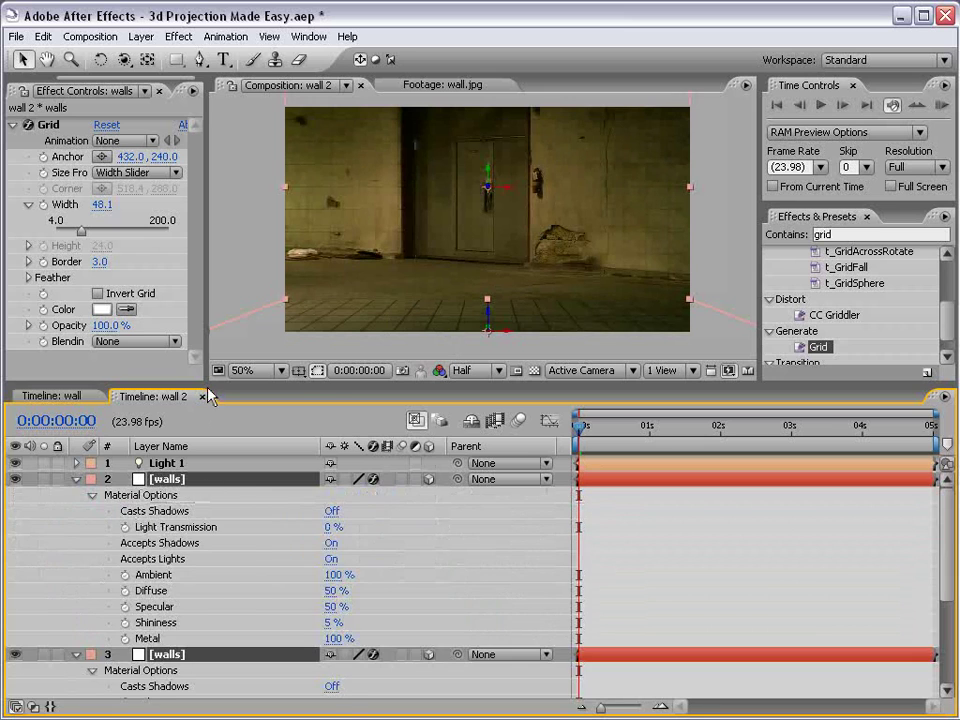
{"action": "left_click_drag", "start_coordinate": [207, 385], "coordinate": [207, 255]}
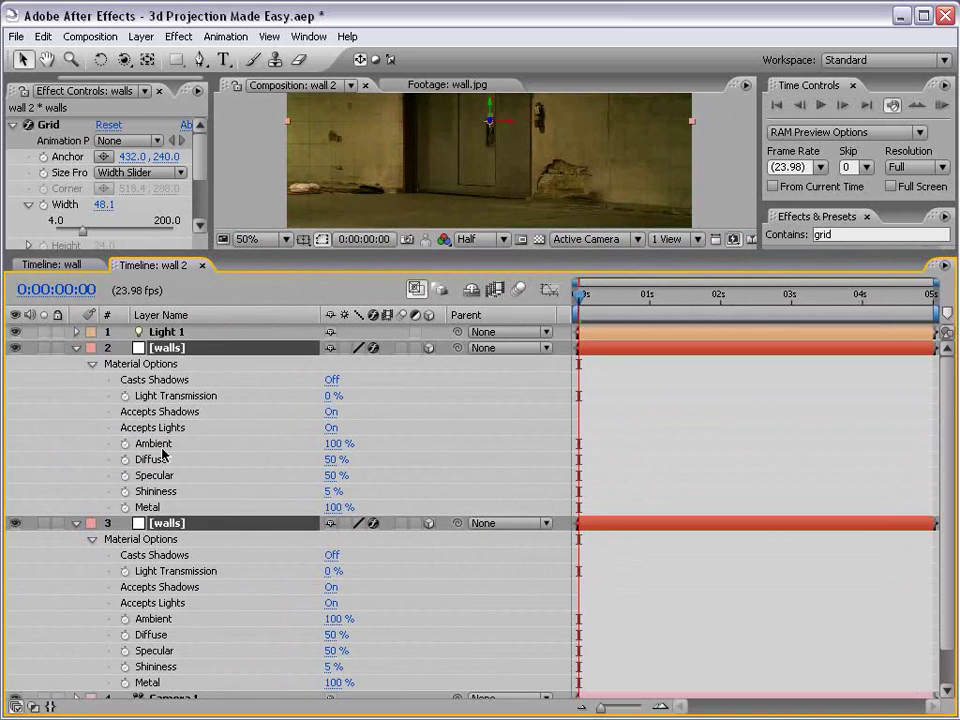
{"action": "left_click", "coordinate": [331, 427]}
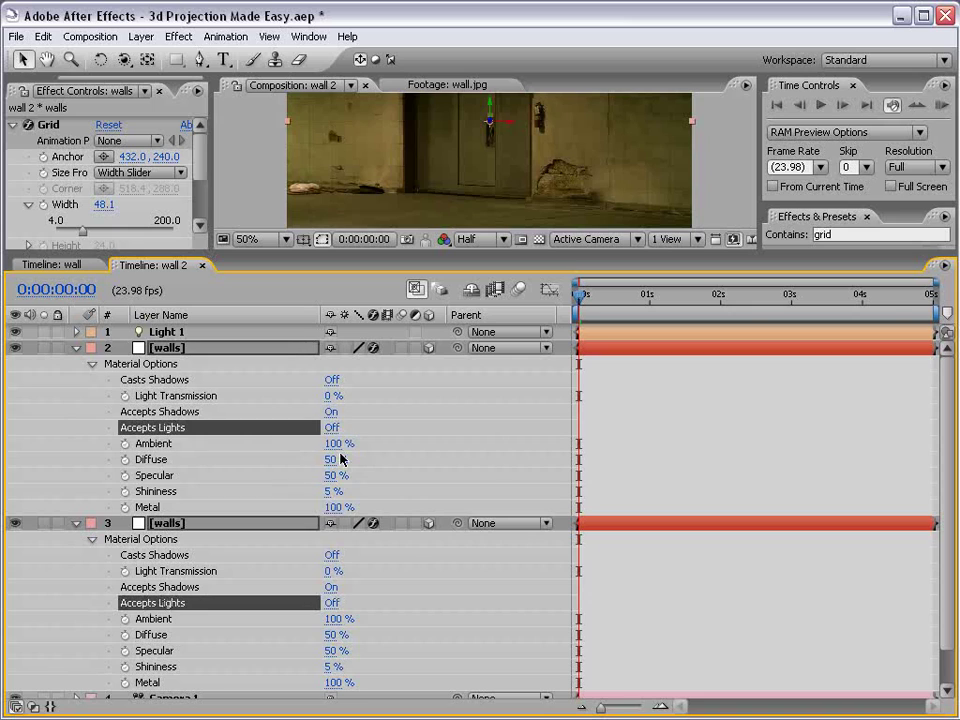
{"action": "left_click", "coordinate": [77, 348]}
{"action": "left_click", "coordinate": [77, 364]}
{"action": "key", "text": "F2"}
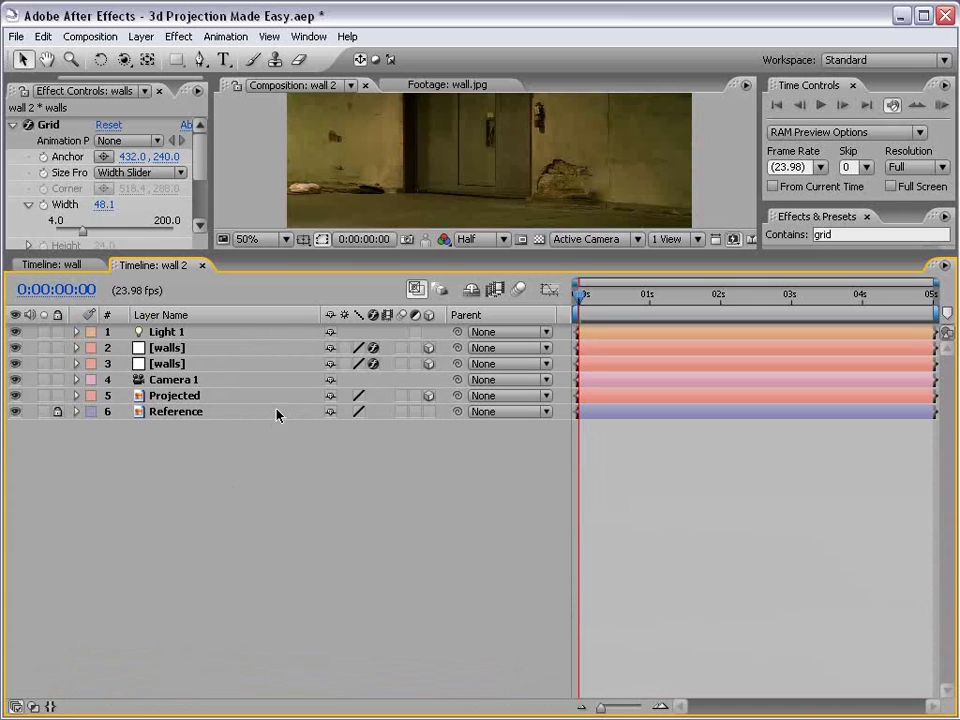
Turn off the Grid effect on the [walls] layers and hide the Reference layer
{"action": "left_click_drag", "start_coordinate": [322, 260], "coordinate": [322, 397]}
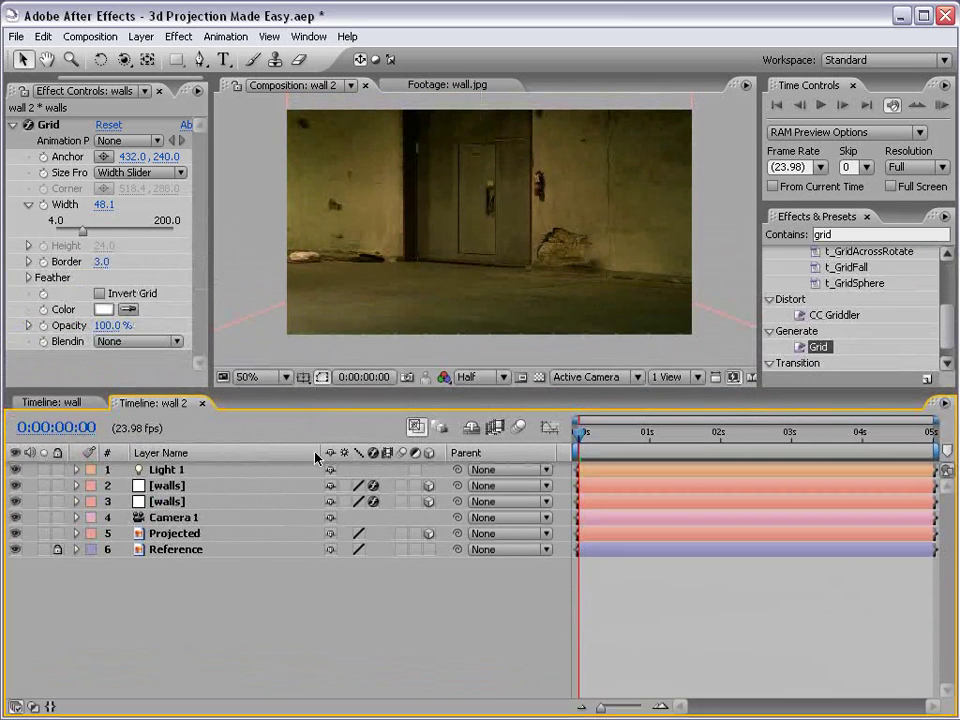
{"action": "left_click", "coordinate": [374, 502]}
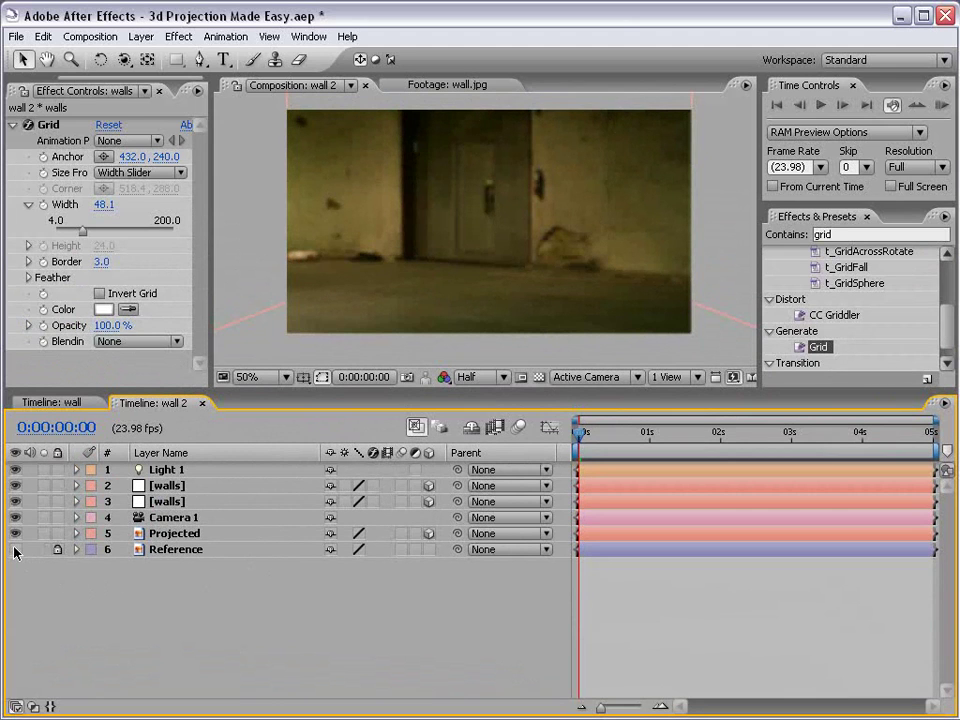
{"action": "left_click", "coordinate": [170, 517]}
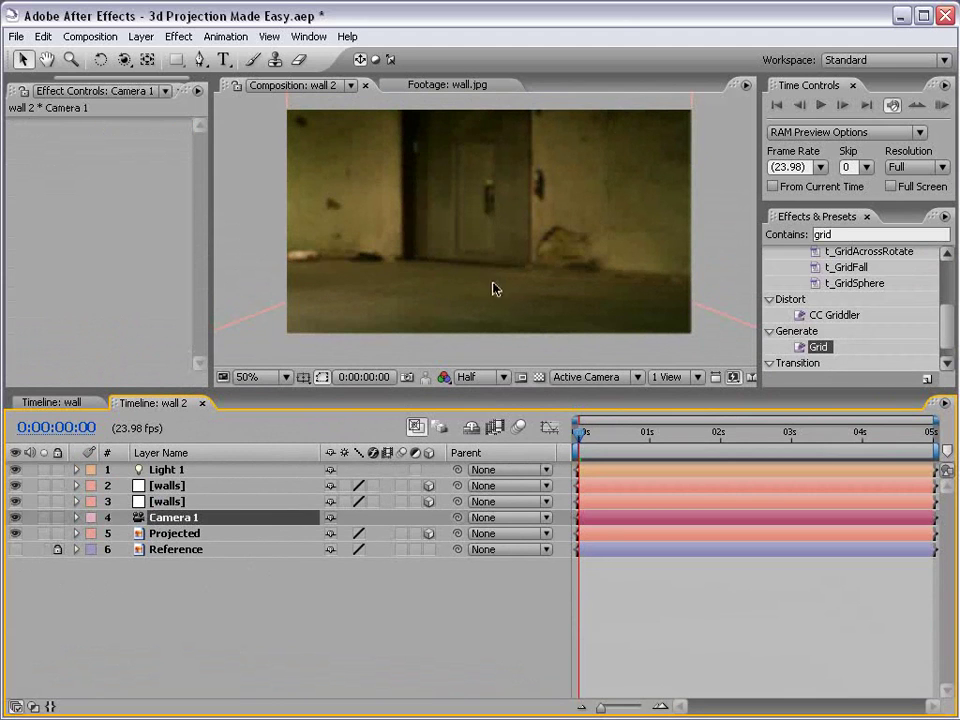
Select the Camera 1, Light 1 and Projected layers in turn
{"action": "left_click", "coordinate": [162, 469]}
{"action": "left_click", "coordinate": [172, 518]}
{"action": "left_click", "coordinate": [175, 534]}
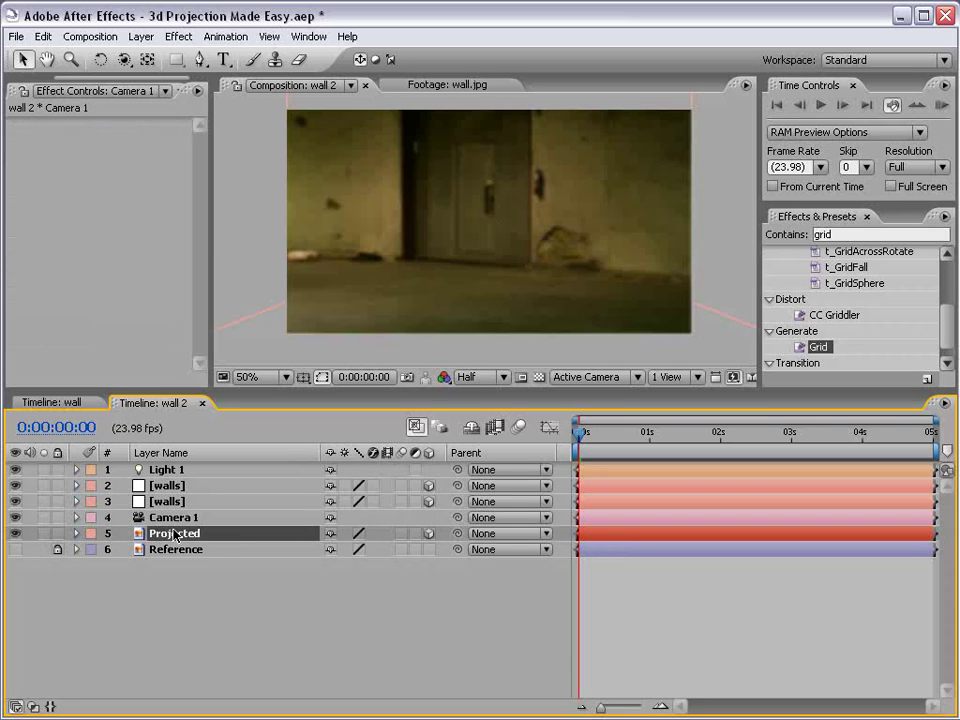
{"action": "left_click", "coordinate": [173, 518]}
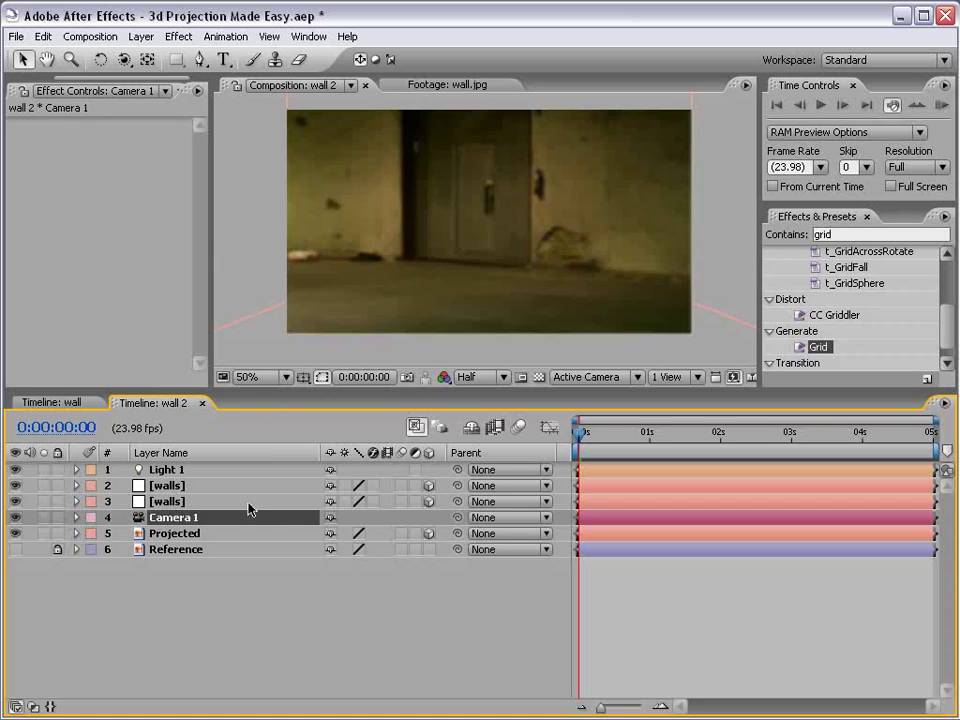
Parent the Projected layer and Light 1 to Camera 1
{"action": "left_click", "coordinate": [190, 533]}
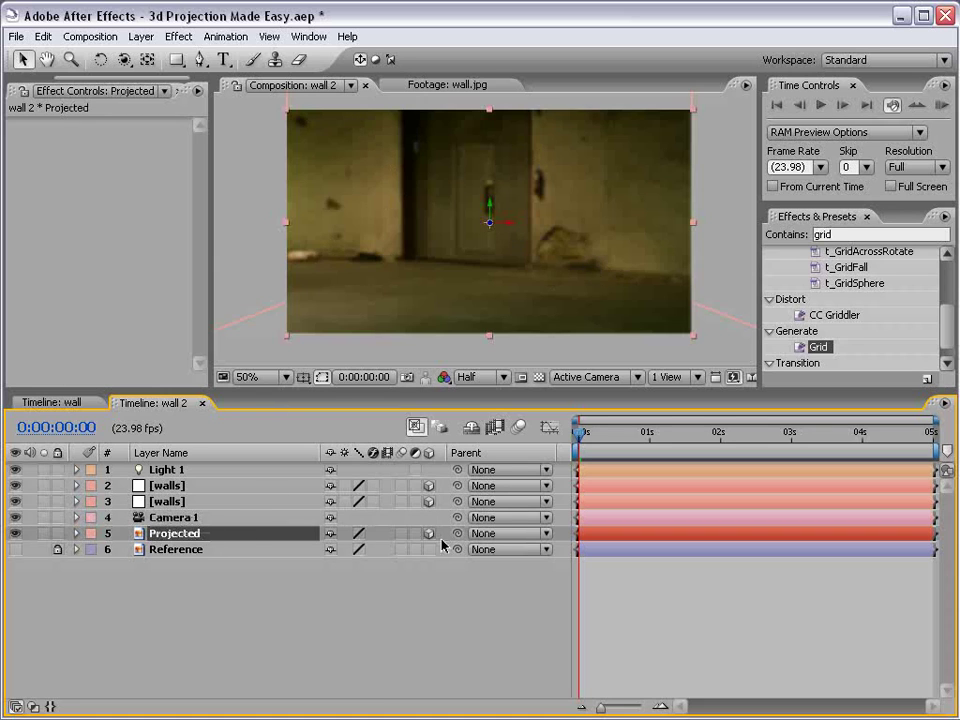
{"action": "left_click_drag", "start_coordinate": [458, 535], "coordinate": [140, 518]}
{"action": "left_click", "coordinate": [190, 470]}
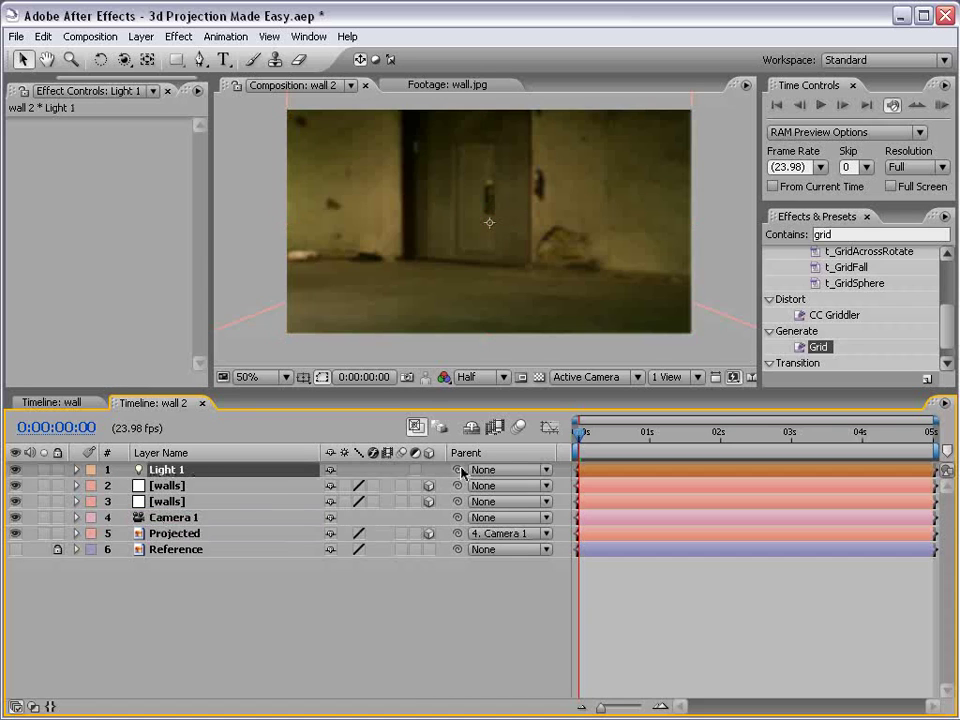
{"action": "left_click_drag", "start_coordinate": [457, 469], "coordinate": [193, 518]}
{"action": "left_click", "coordinate": [180, 519]}
Orbit Camera 1 around the scene to test it, then swing back toward the front
{"action": "key", "text": "c"}
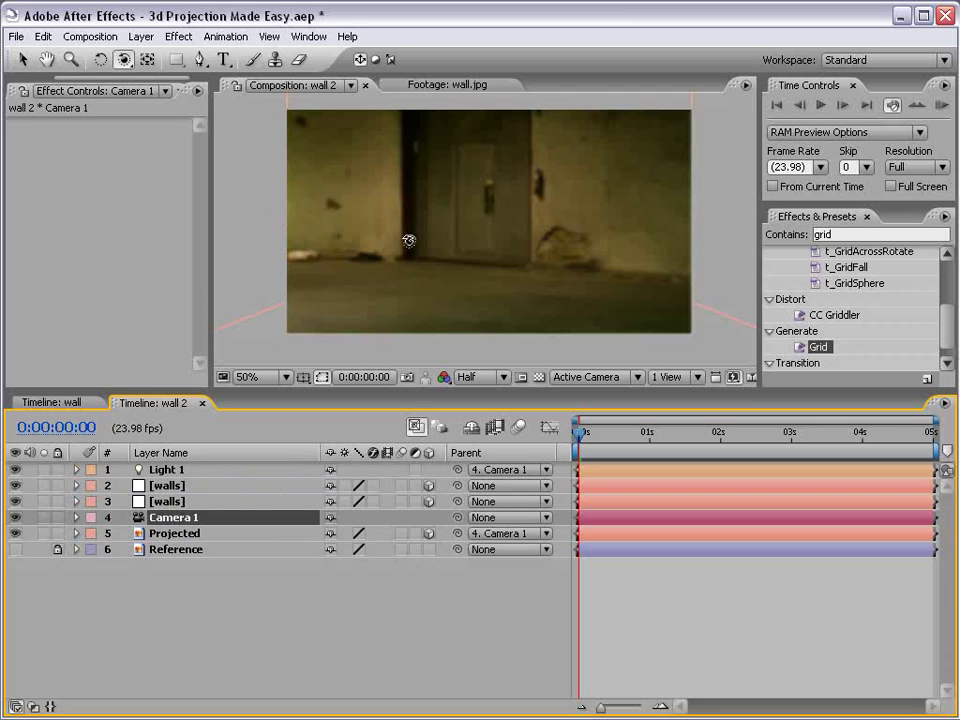
{"action": "left_click_drag", "start_coordinate": [407, 238], "coordinate": [378, 250]}
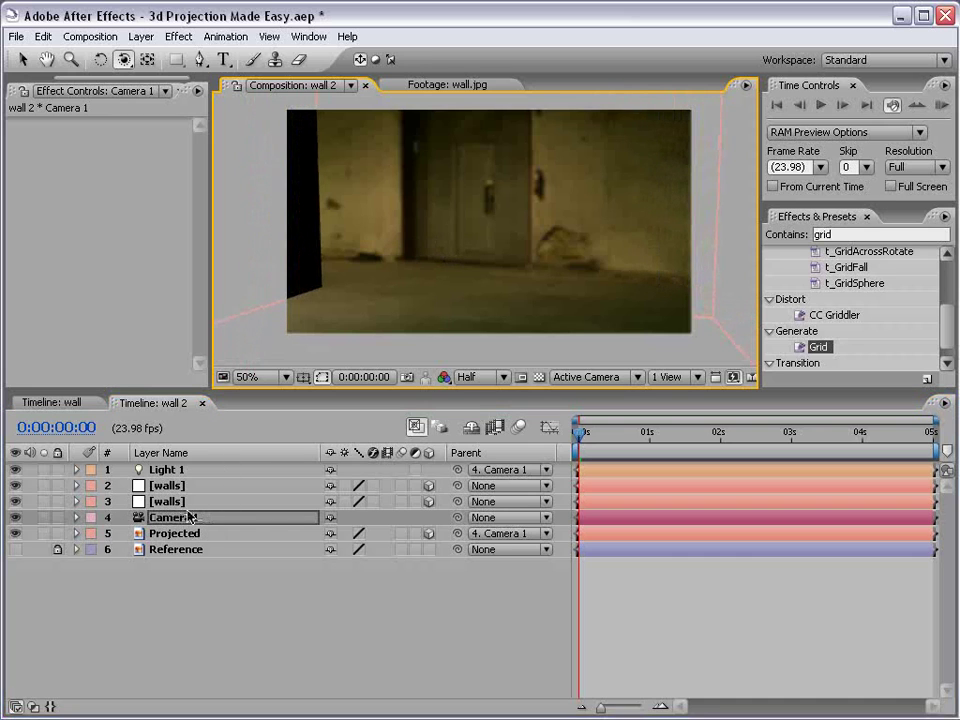
{"action": "left_click_drag", "start_coordinate": [408, 221], "coordinate": [381, 222]}
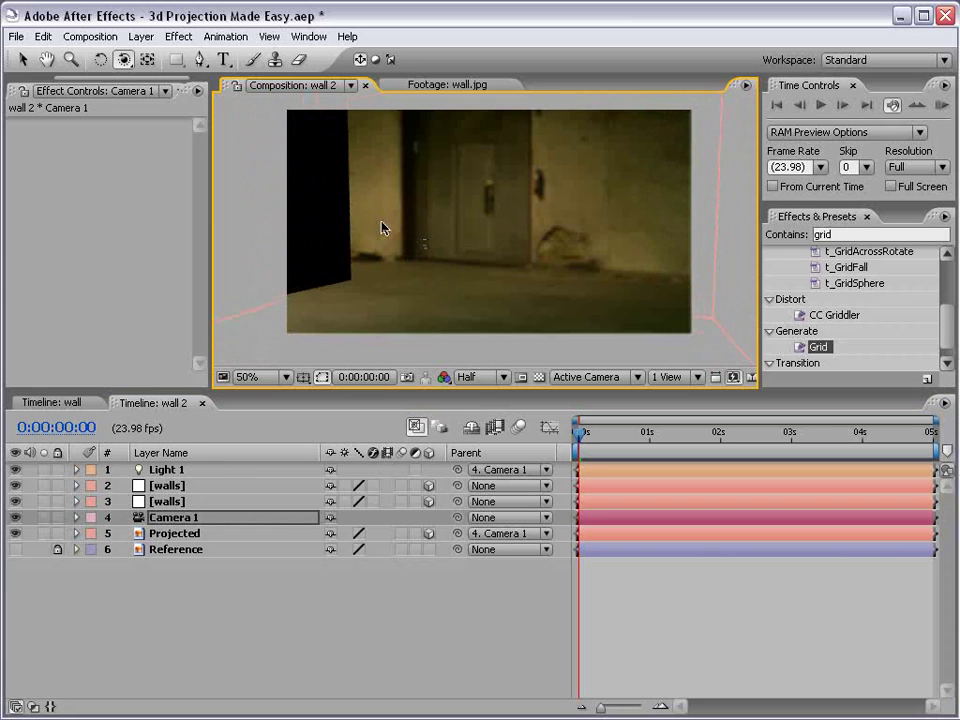
{"action": "left_click_drag", "start_coordinate": [381, 228], "coordinate": [381, 220]}
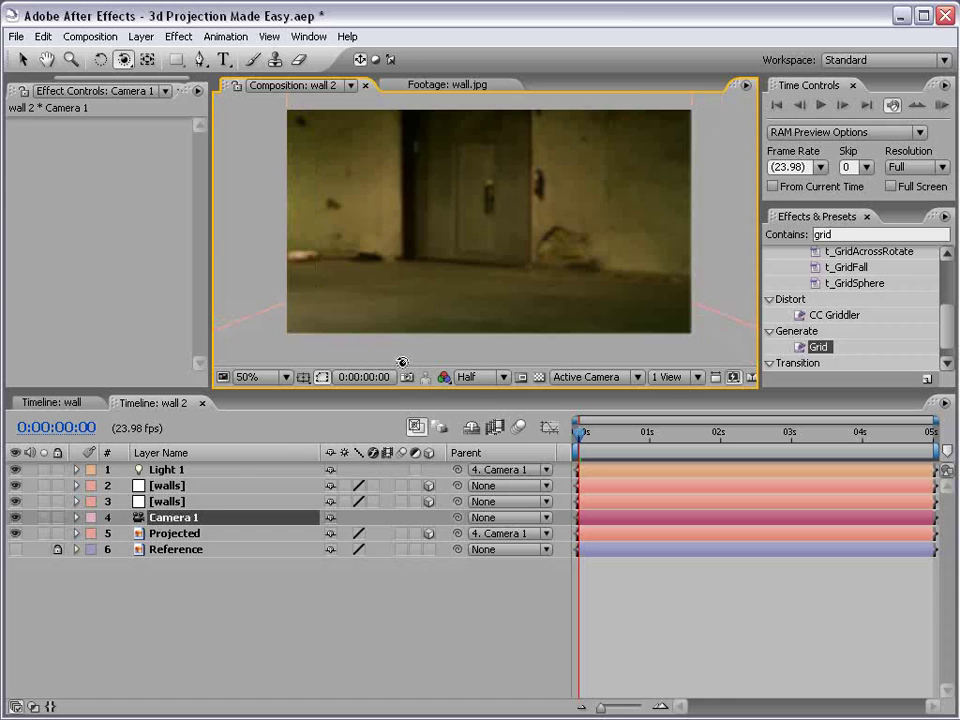
Turn the [walls] layers' effects back on and make the Reference layer visible
{"action": "left_click", "coordinate": [373, 485]}
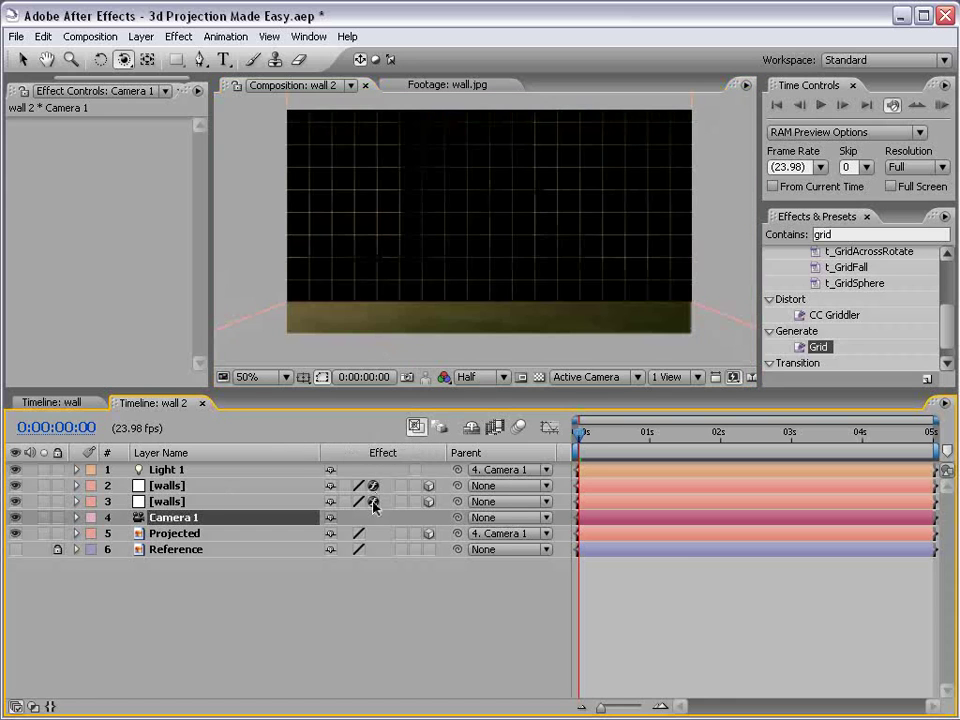
{"action": "left_click", "coordinate": [373, 501]}
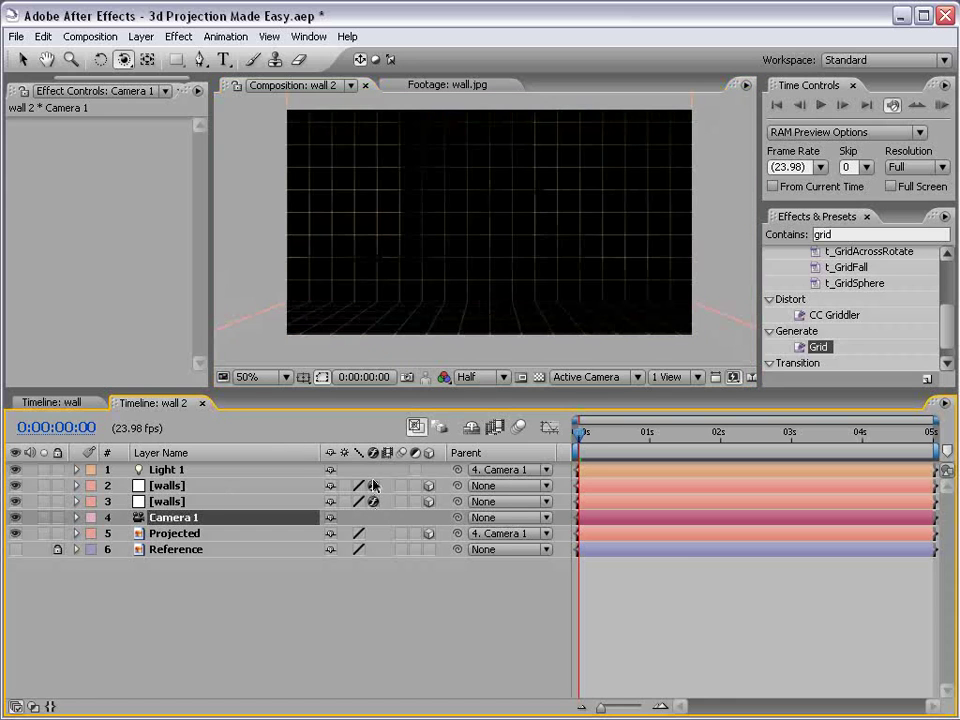
{"action": "left_click", "coordinate": [167, 561]}
{"action": "left_click", "coordinate": [15, 549]}
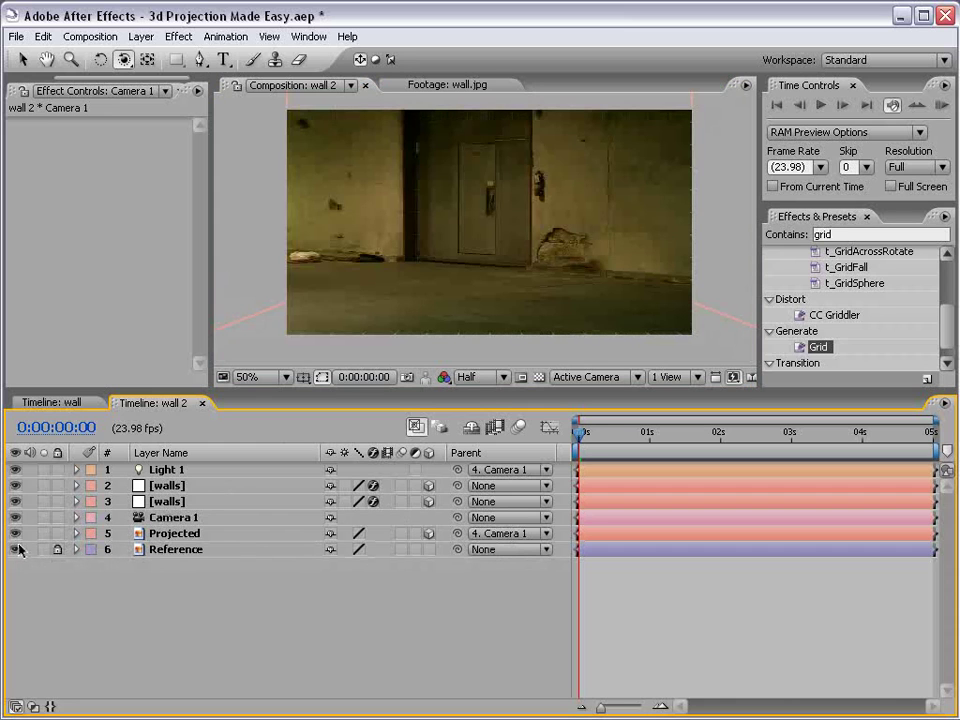
Set Accepts Shadows to Off on both [walls] layers
{"action": "left_click", "coordinate": [161, 487]}
{"action": "left_click", "coordinate": [167, 503], "text": "shift"}
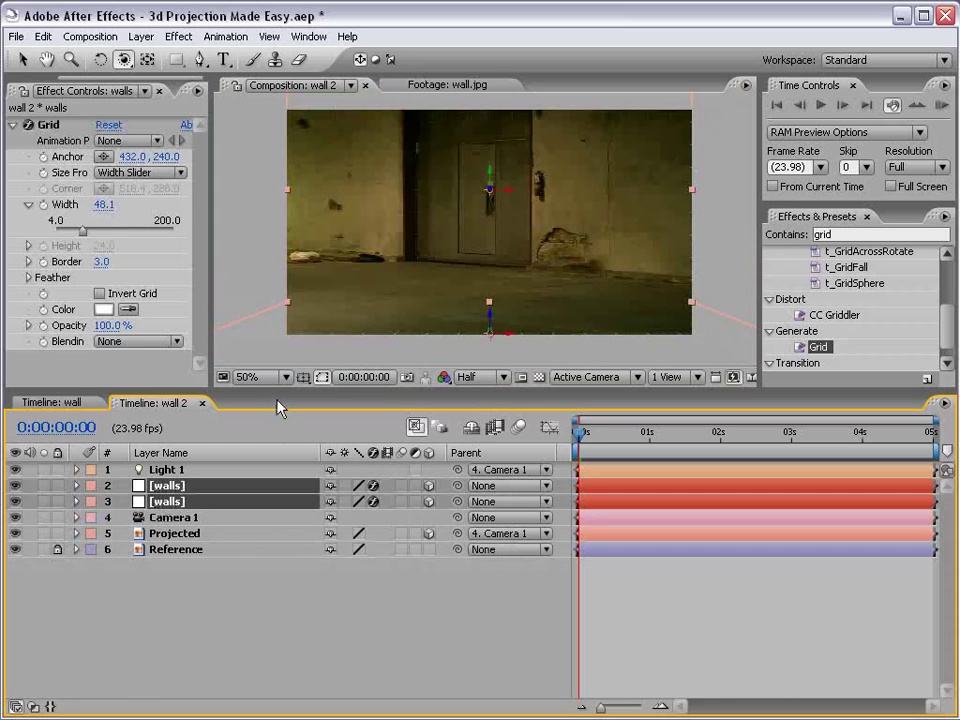
{"action": "key", "text": "a"}
{"action": "key", "text": "a"}
{"action": "left_click_drag", "start_coordinate": [280, 394], "coordinate": [280, 233]}
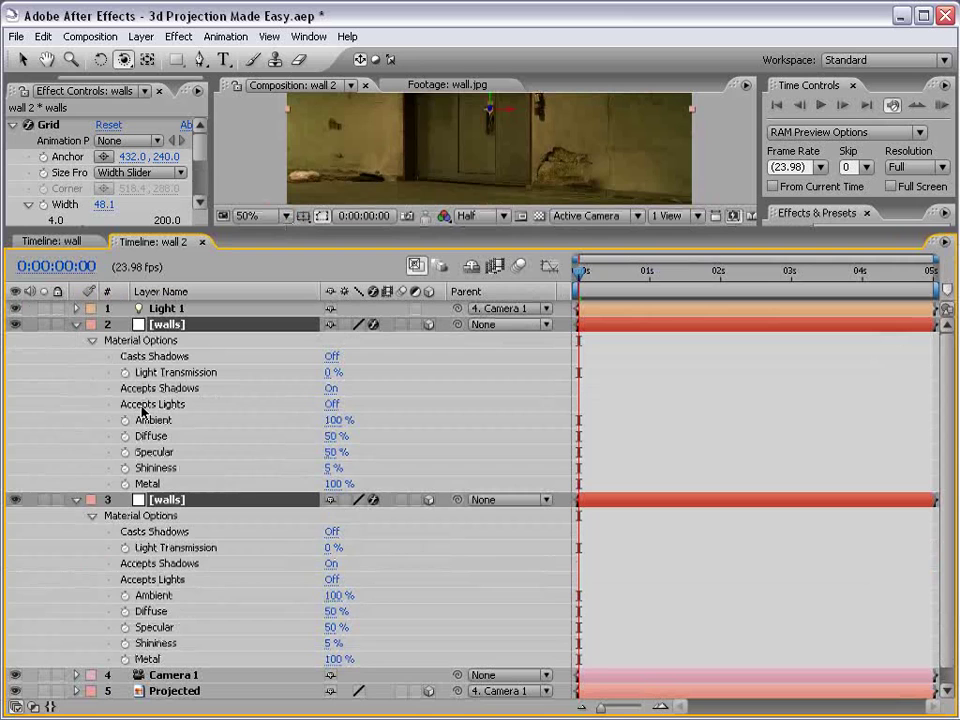
{"action": "left_click", "coordinate": [330, 390]}
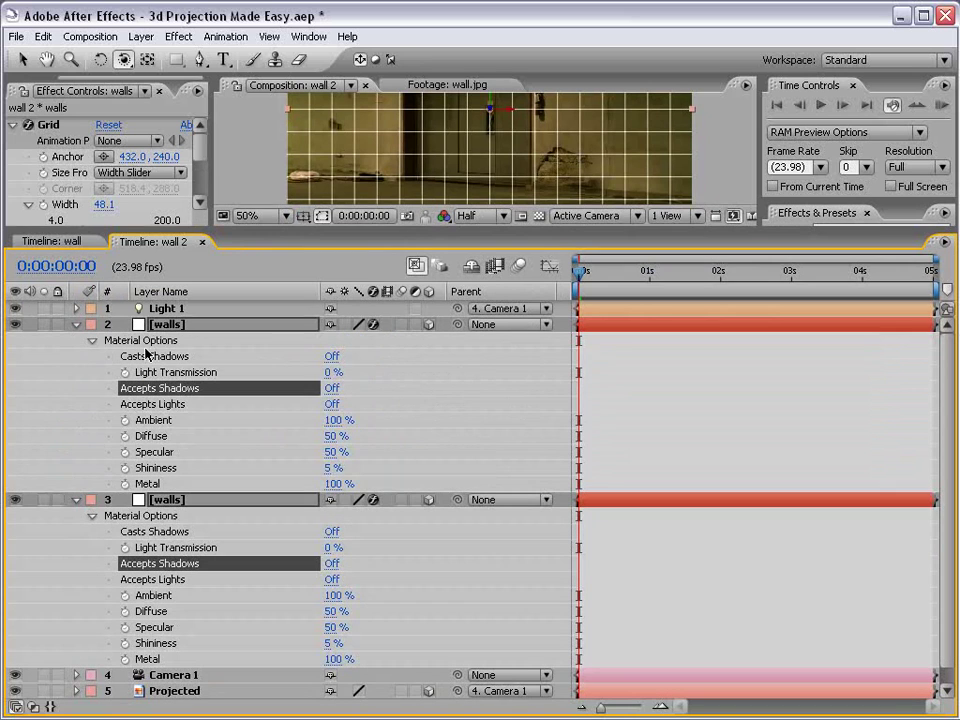
Collapse both walls layers' material options and orbit and track the camera to match the footage perspective
{"action": "left_click_drag", "start_coordinate": [175, 229], "coordinate": [175, 428]}
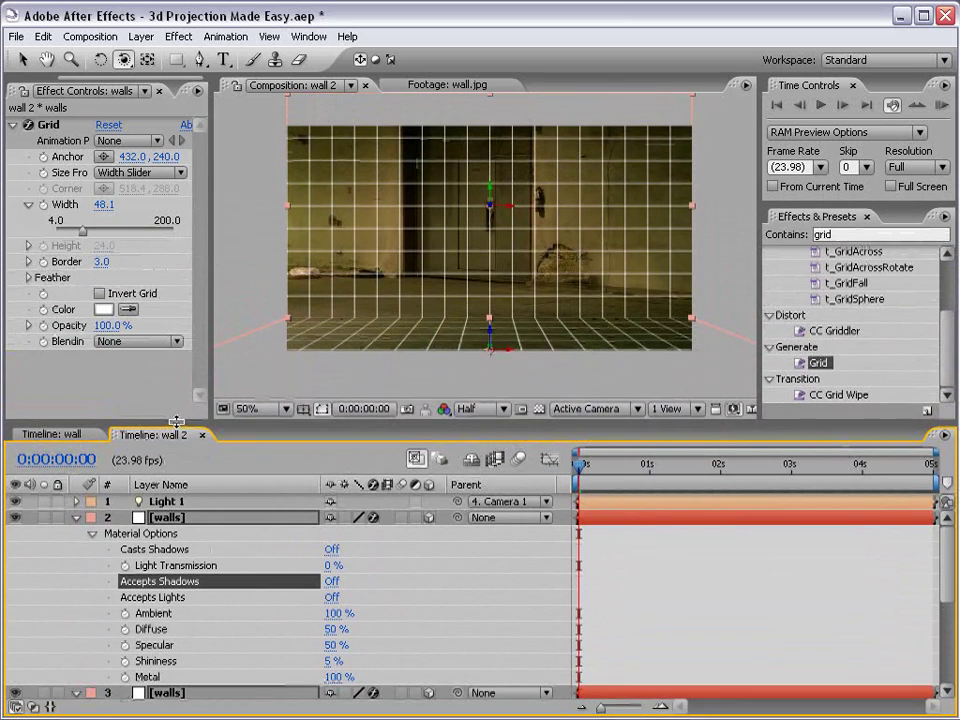
{"action": "left_click", "coordinate": [77, 517]}
{"action": "left_click", "coordinate": [78, 533]}
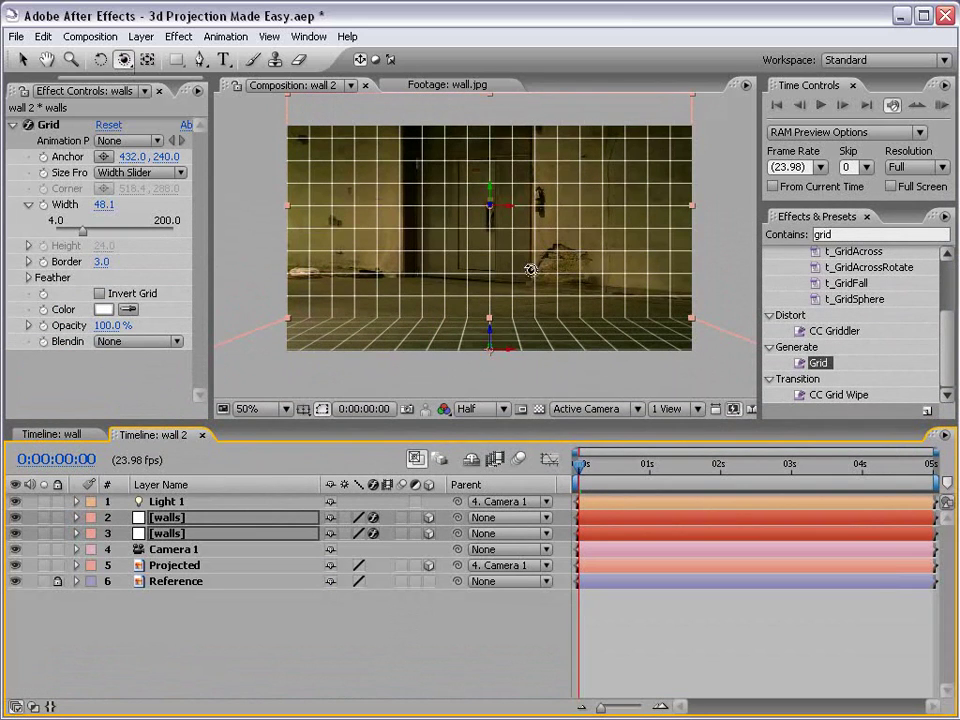
{"action": "left_click_drag", "start_coordinate": [602, 264], "coordinate": [542, 300]}
{"action": "key", "text": "c"}
{"action": "key", "text": "c"}
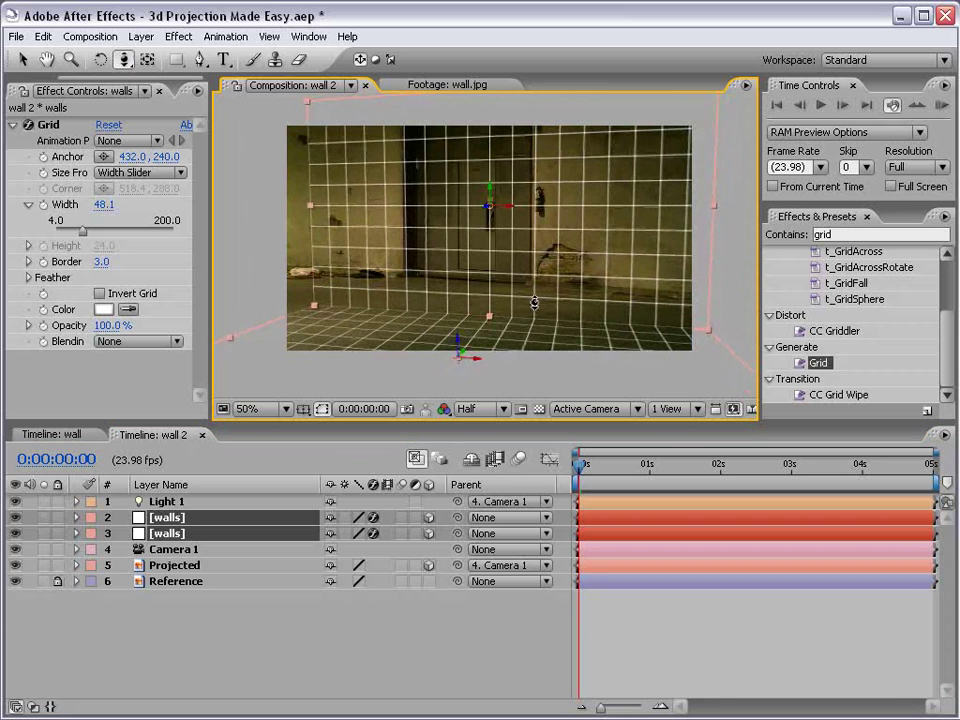
{"action": "left_click_drag", "start_coordinate": [531, 312], "coordinate": [521, 288]}
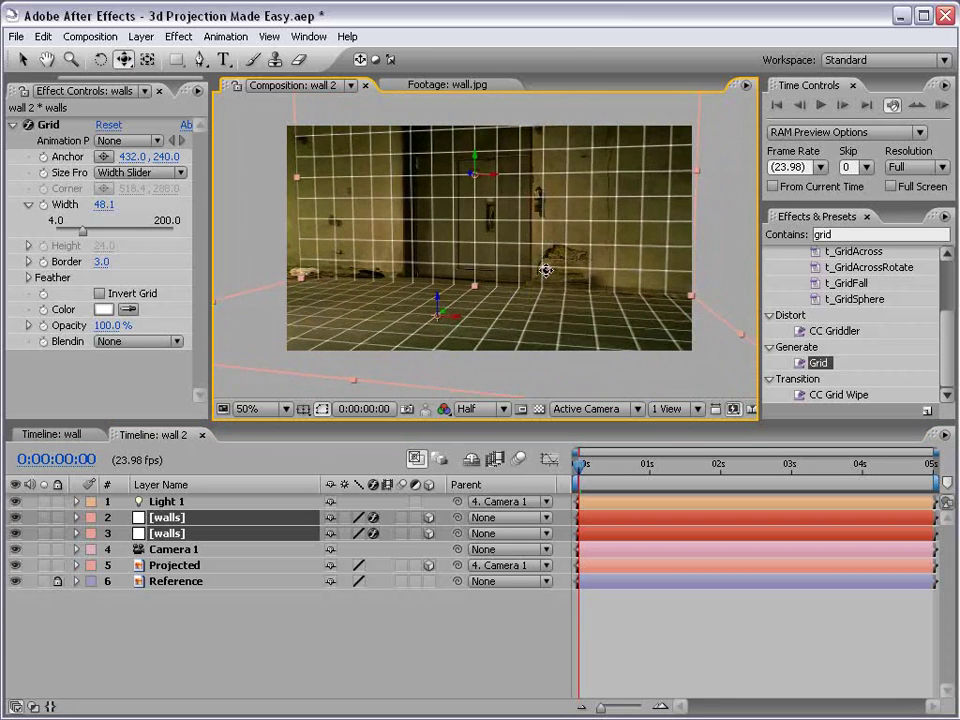
{"action": "key", "text": "w"}
{"action": "key", "text": "c"}
{"action": "left_click_drag", "start_coordinate": [624, 244], "coordinate": [619, 251]}
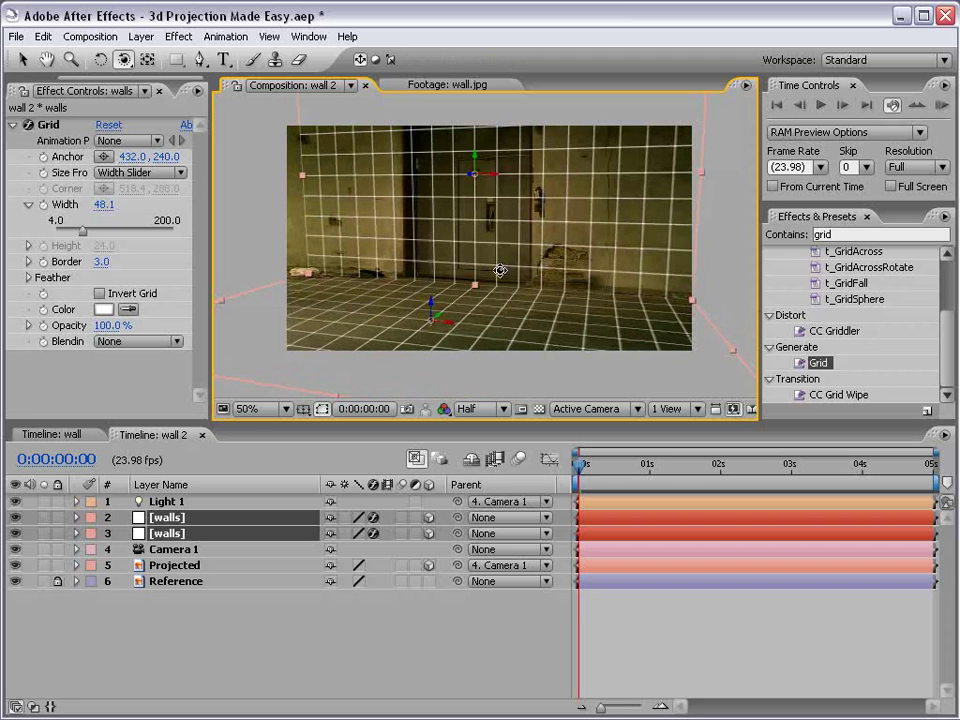
{"action": "left_click_drag", "start_coordinate": [500, 270], "coordinate": [500, 280]}
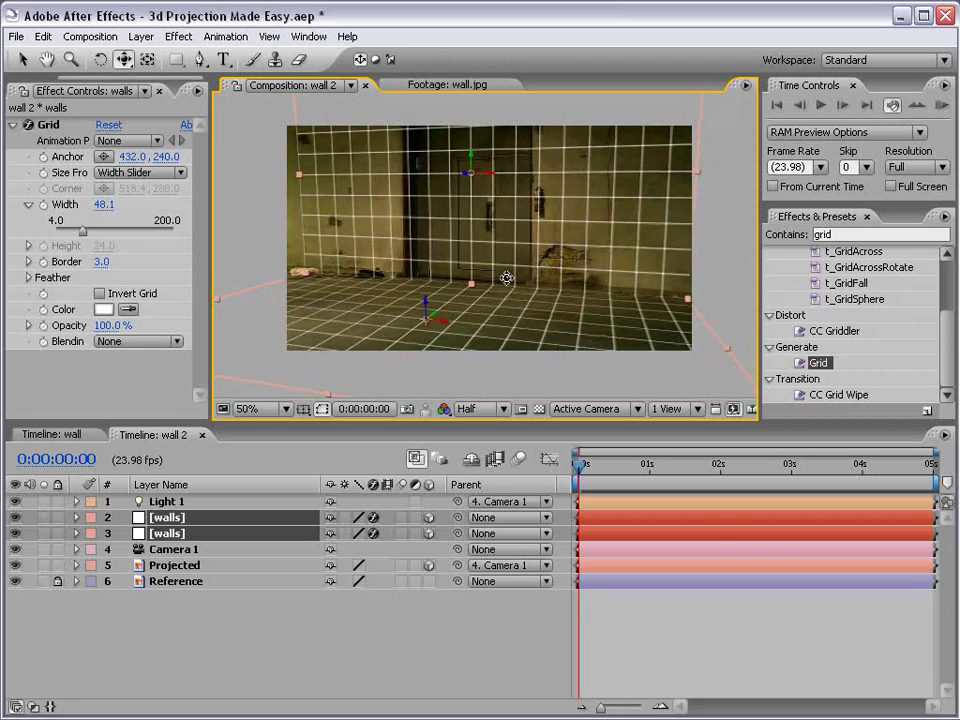
Reshape the wall solid (layer 2) and floor solid (layer 3) corners to fit the photo's wall and floor
{"action": "key", "text": "period"}
{"action": "scroll", "coordinate": [524, 292], "scroll_direction": "down", "scroll_amount": 3}
{"action": "scroll", "coordinate": [482, 296], "scroll_direction": "down", "scroll_amount": 1}
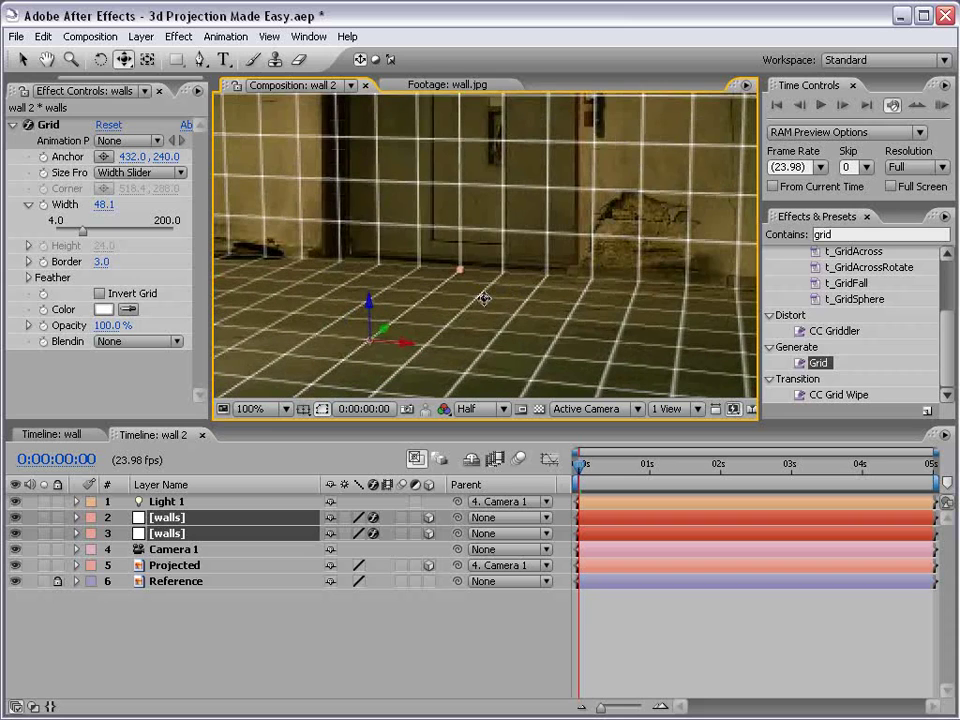
{"action": "key", "text": "comma"}
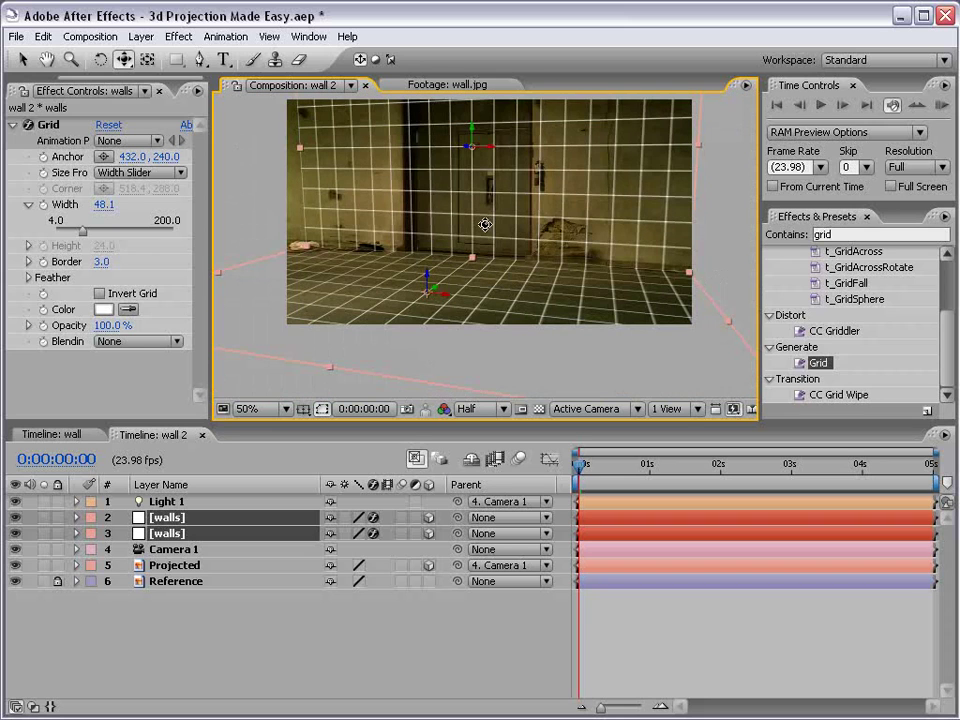
{"action": "key", "text": "v"}
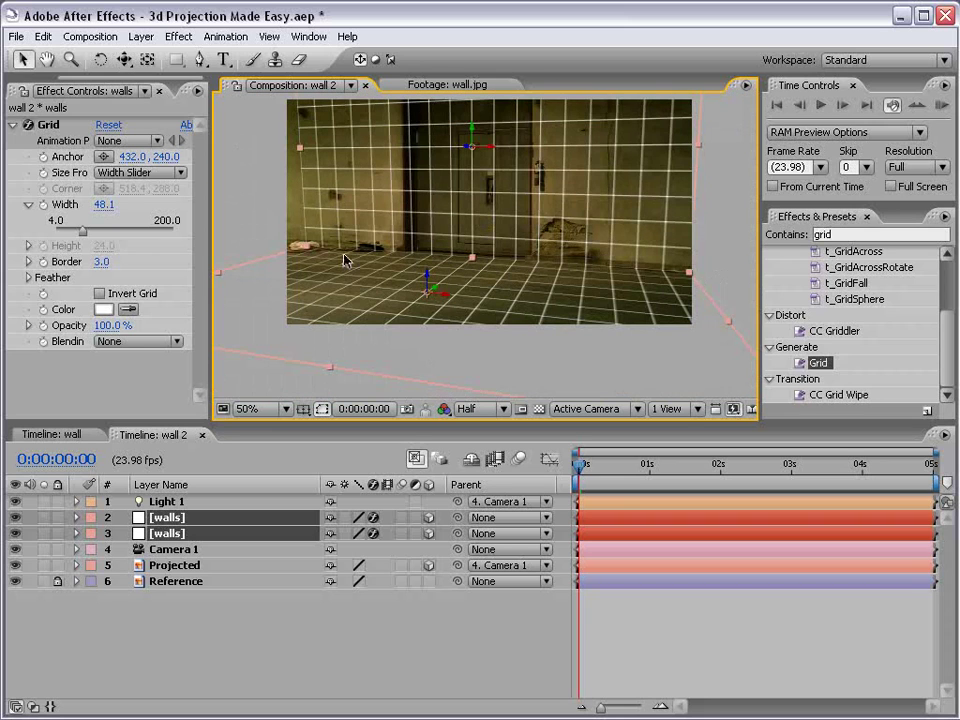
{"action": "key", "text": "comma"}
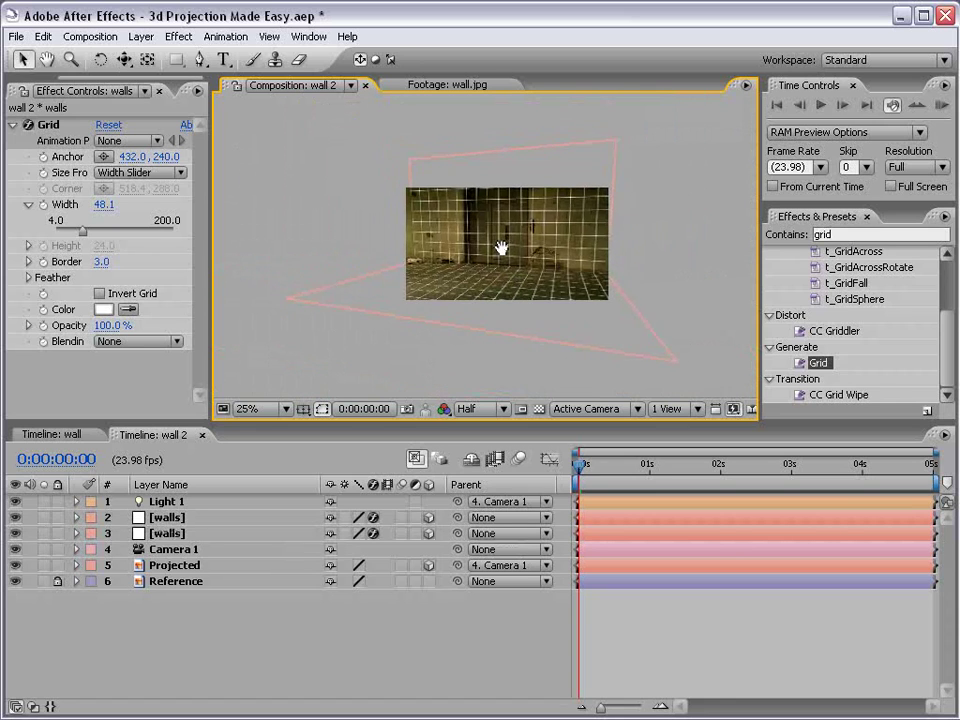
{"action": "key", "text": "period"}
{"action": "left_click", "coordinate": [277, 208]}
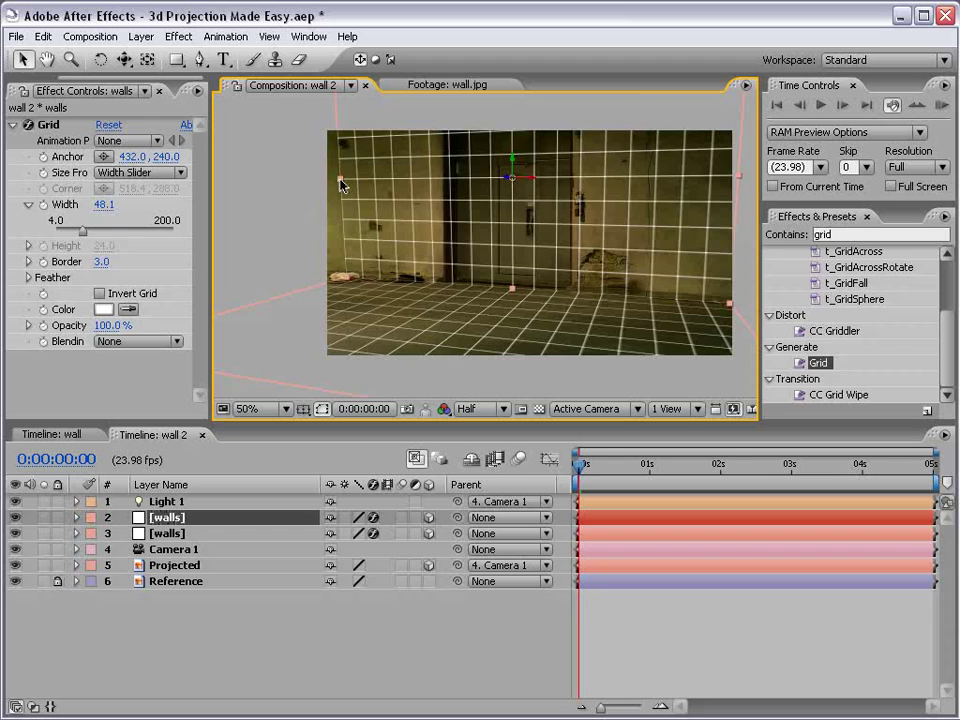
{"action": "left_click_drag", "start_coordinate": [340, 185], "coordinate": [292, 180]}
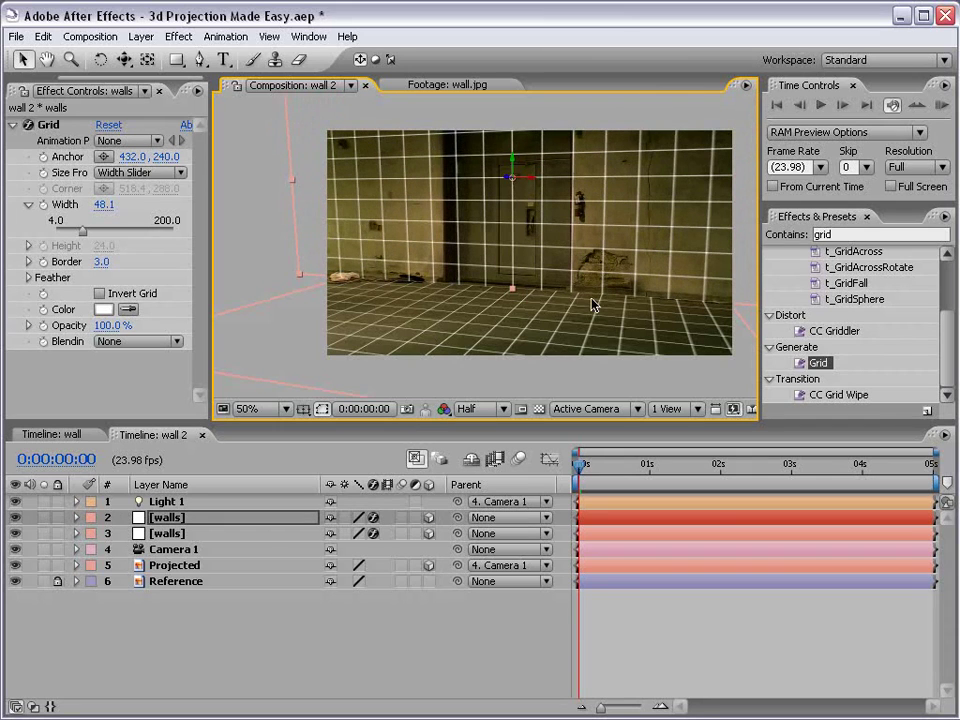
{"action": "left_click", "coordinate": [369, 336]}
{"action": "mouse_move", "coordinate": [259, 309]}
{"action": "left_mouse_down"}
{"action": "mouse_move", "coordinate": [221, 291]}
{"action": "mouse_move", "coordinate": [257, 289]}
{"action": "left_mouse_up"}
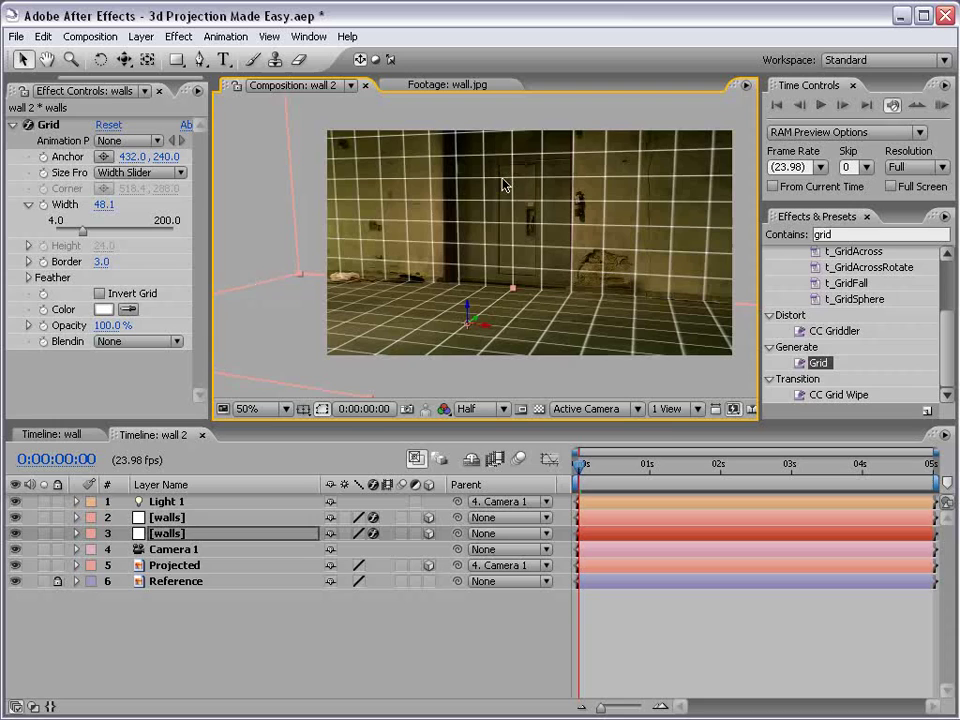
Maximize the viewer, orbit the camera slightly to inspect the projection, then select both walls layers
{"action": "key", "text": "grave"}
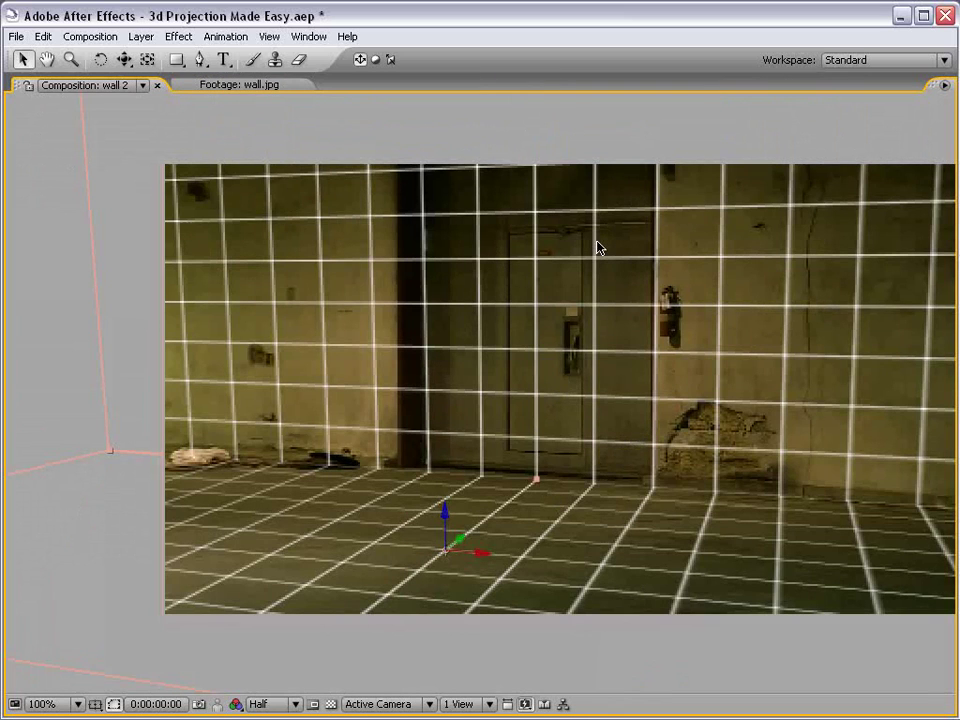
{"action": "key", "text": "c"}
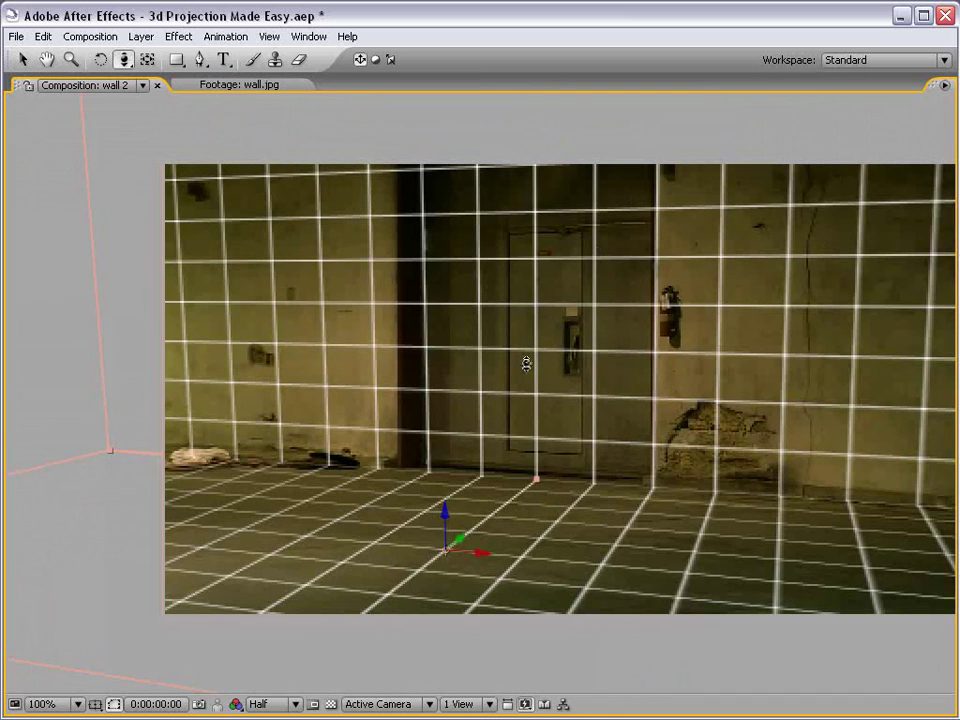
{"action": "left_click_drag", "start_coordinate": [526, 362], "coordinate": [521, 345]}
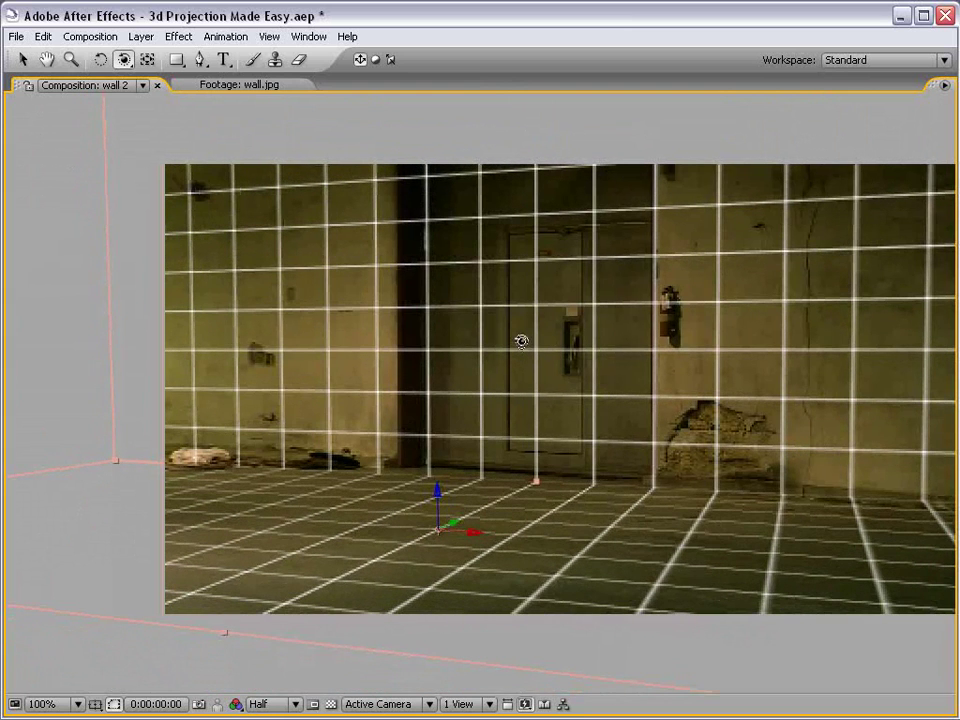
{"action": "key", "text": "grave"}
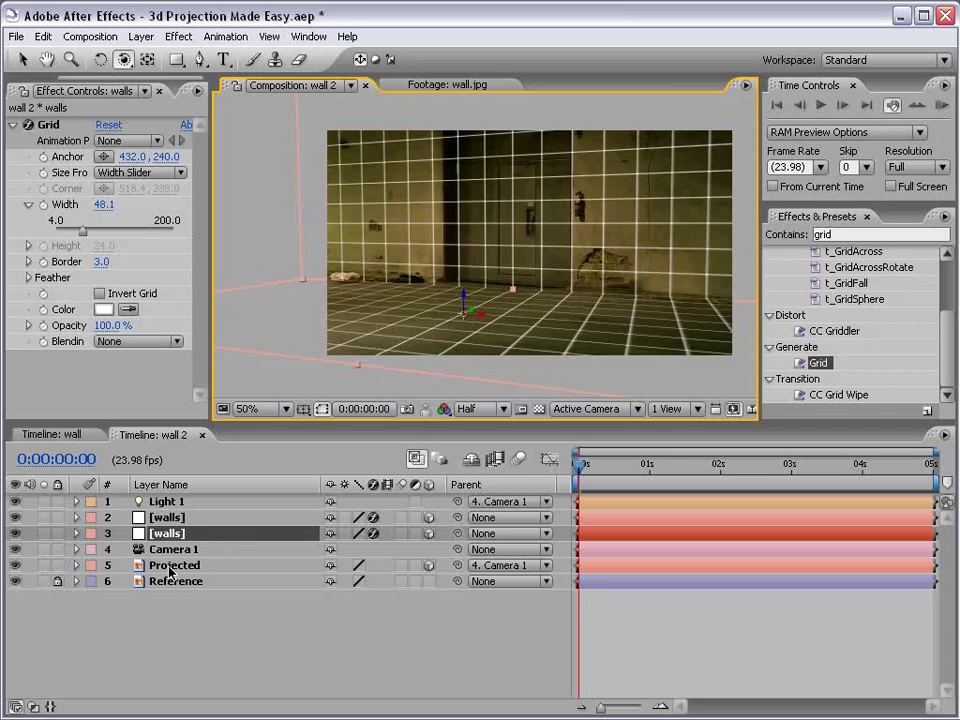
{"action": "left_click", "coordinate": [168, 518], "text": "shift"}
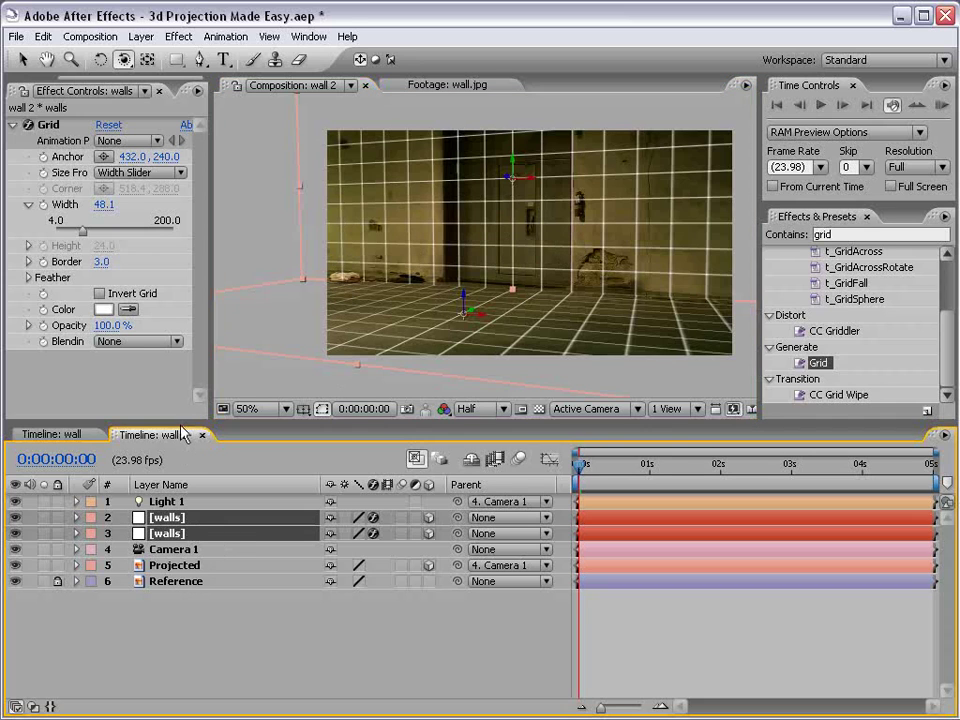
Set Accepts Shadows to On for both walls layers and collapse their material options
{"action": "left_click_drag", "start_coordinate": [184, 423], "coordinate": [188, 263]}
{"action": "key", "text": "a"}
{"action": "key", "text": "a"}
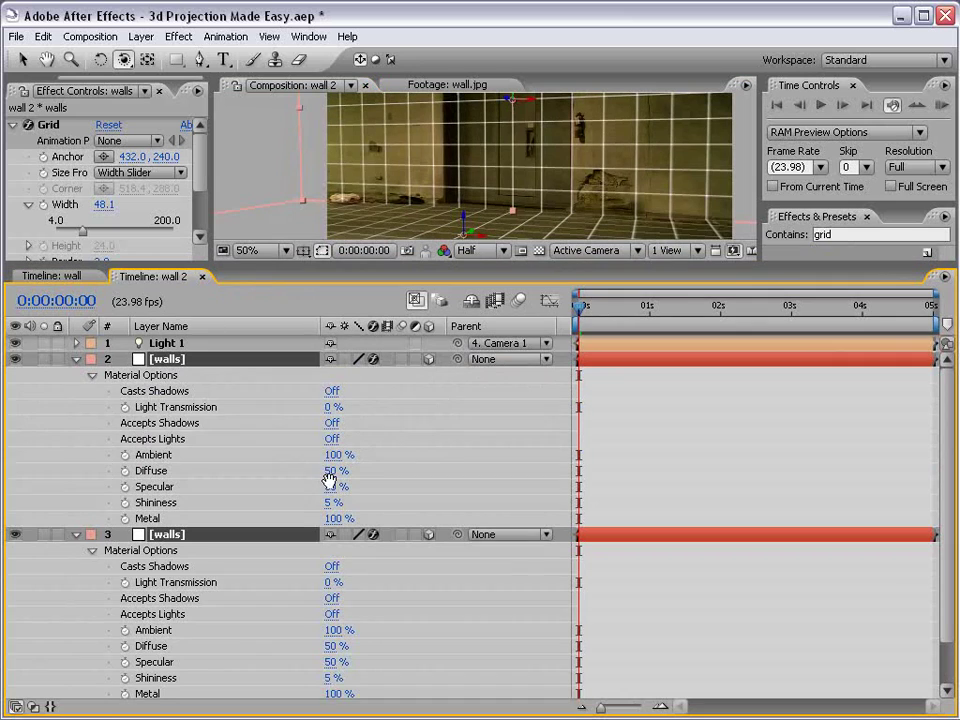
{"action": "scroll", "coordinate": [330, 476], "scroll_direction": "down", "scroll_amount": 1}
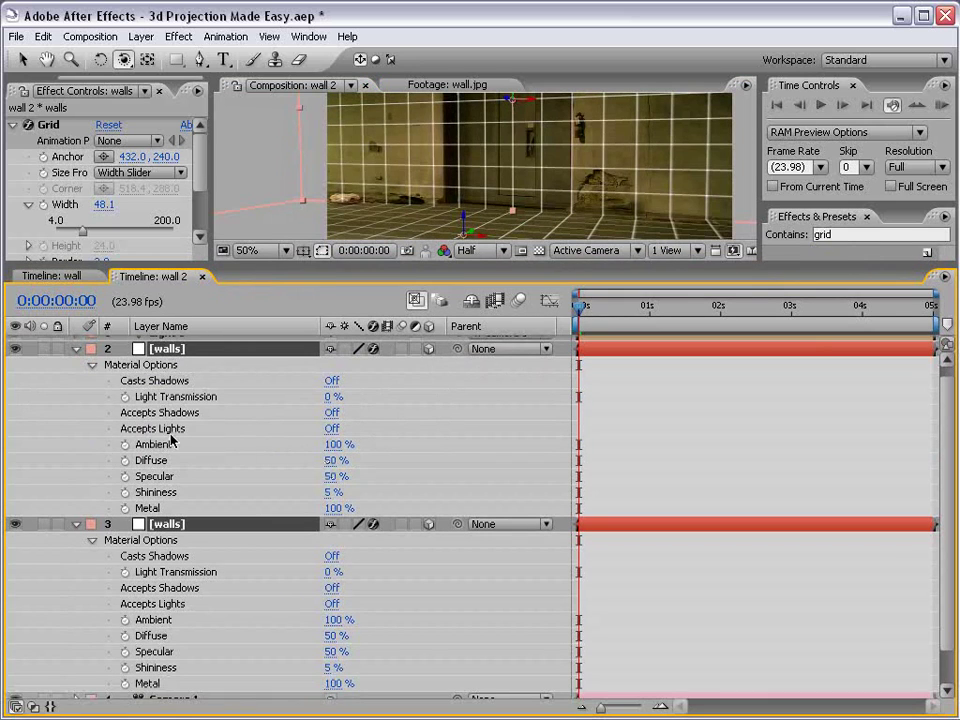
{"action": "left_click", "coordinate": [331, 413]}
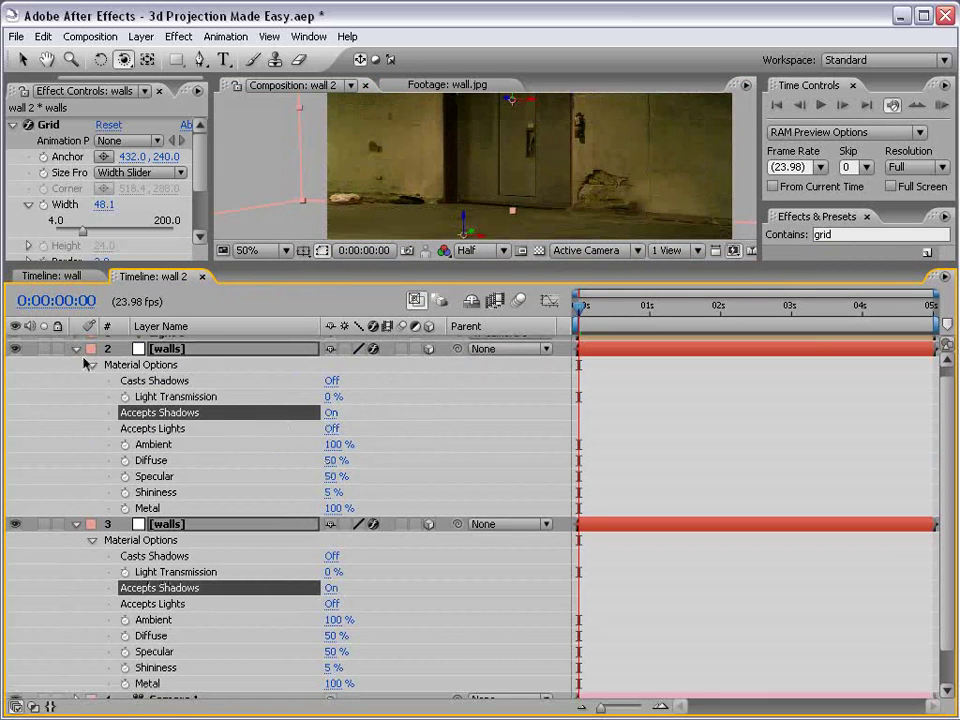
{"action": "key", "text": "a"}
{"action": "key", "text": "a"}
Drag the viewer/timeline dividers to enlarge the composition view
{"action": "left_click_drag", "start_coordinate": [251, 265], "coordinate": [257, 392]}
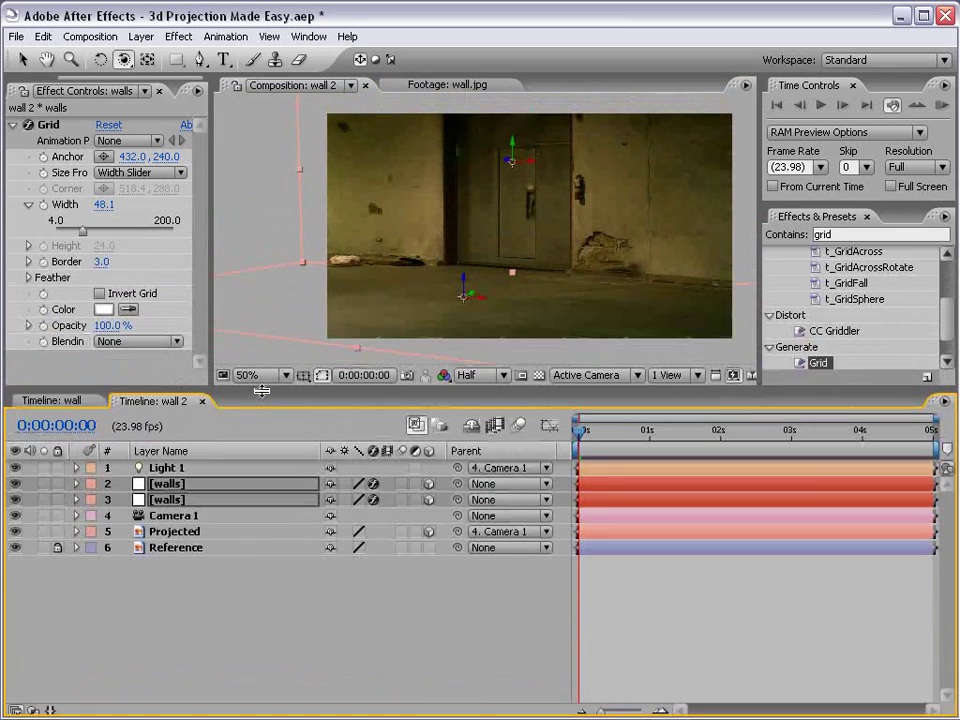
{"action": "left_click_drag", "start_coordinate": [373, 488], "coordinate": [373, 508]}
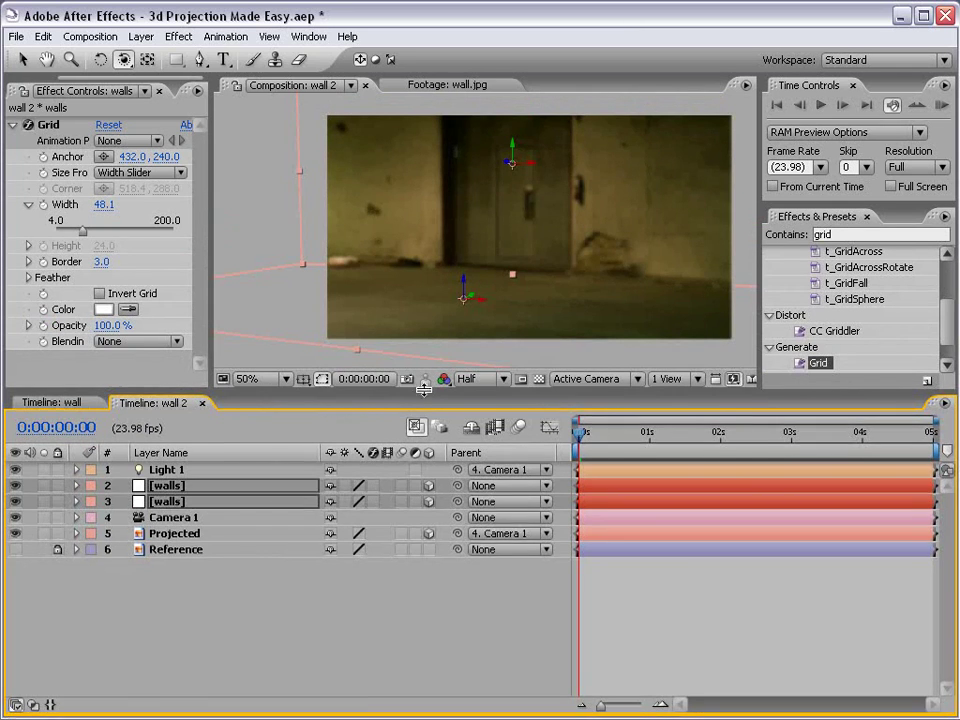
{"action": "left_click_drag", "start_coordinate": [430, 393], "coordinate": [426, 478]}
Change the Parent of Projected and Light 1 from Camera 1 to None, then select Camera 1
{"action": "key", "text": "v"}
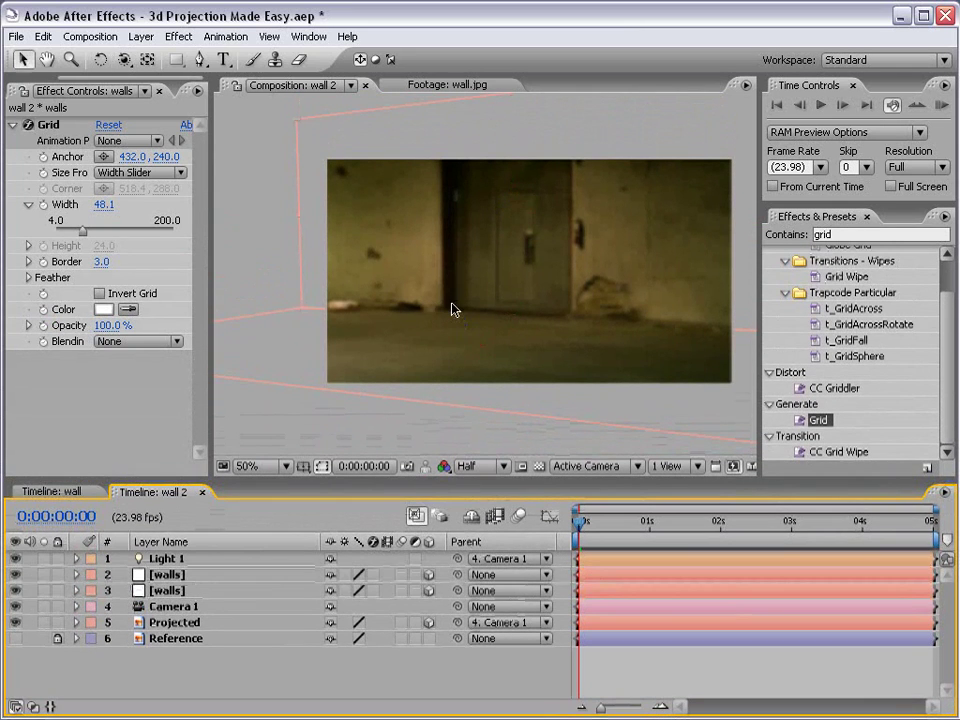
{"action": "left_click", "coordinate": [190, 623]}
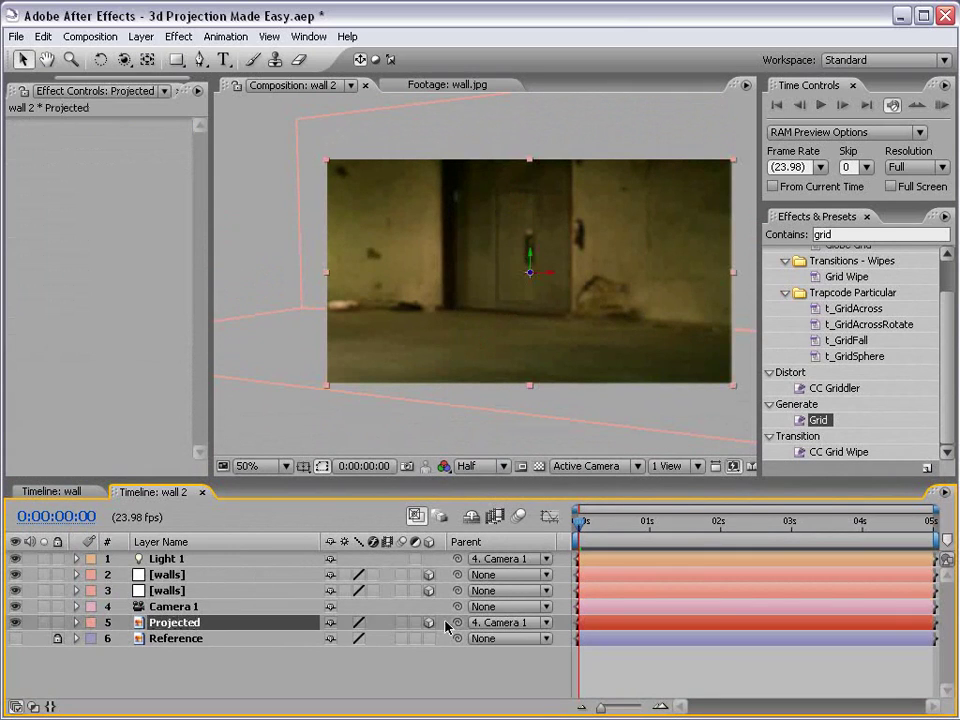
{"action": "left_click", "coordinate": [488, 624]}
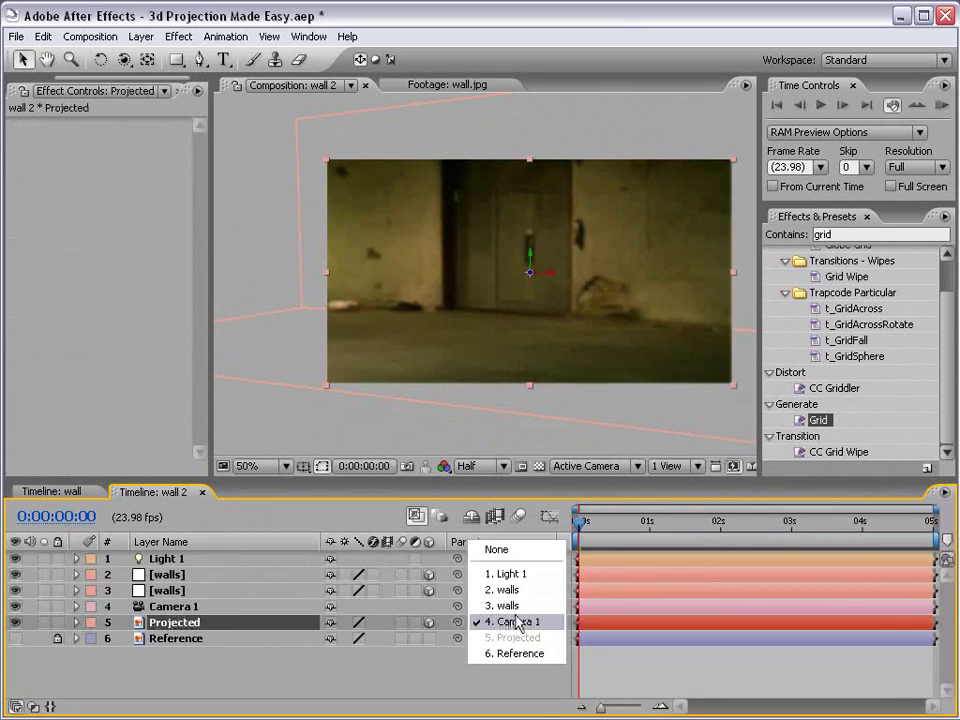
{"action": "left_click", "coordinate": [505, 551]}
{"action": "left_click", "coordinate": [172, 558]}
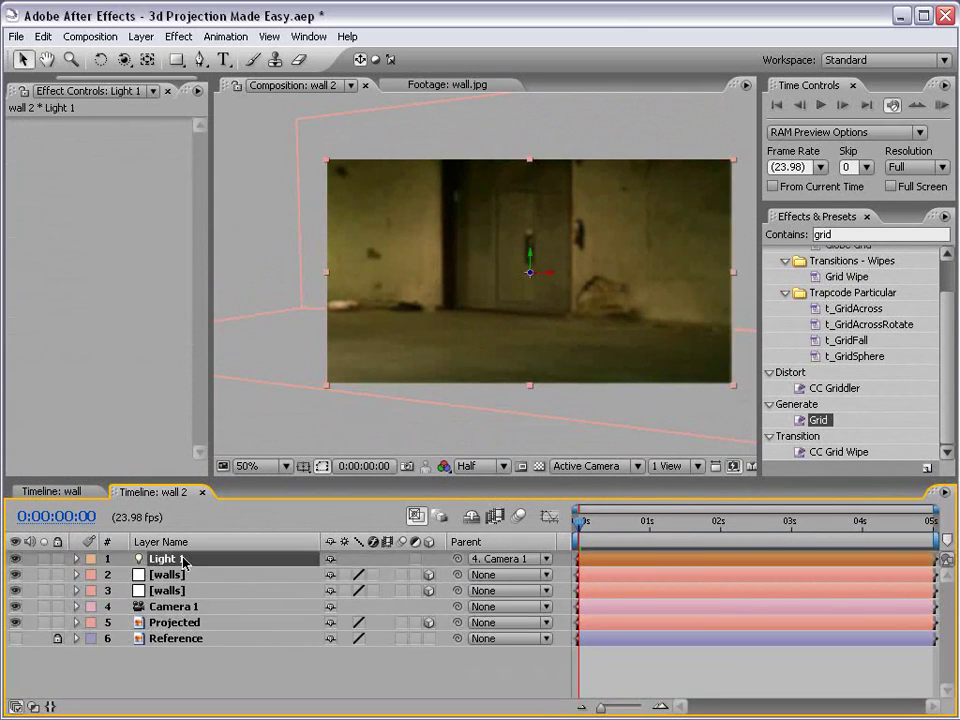
{"action": "left_click", "coordinate": [493, 558]}
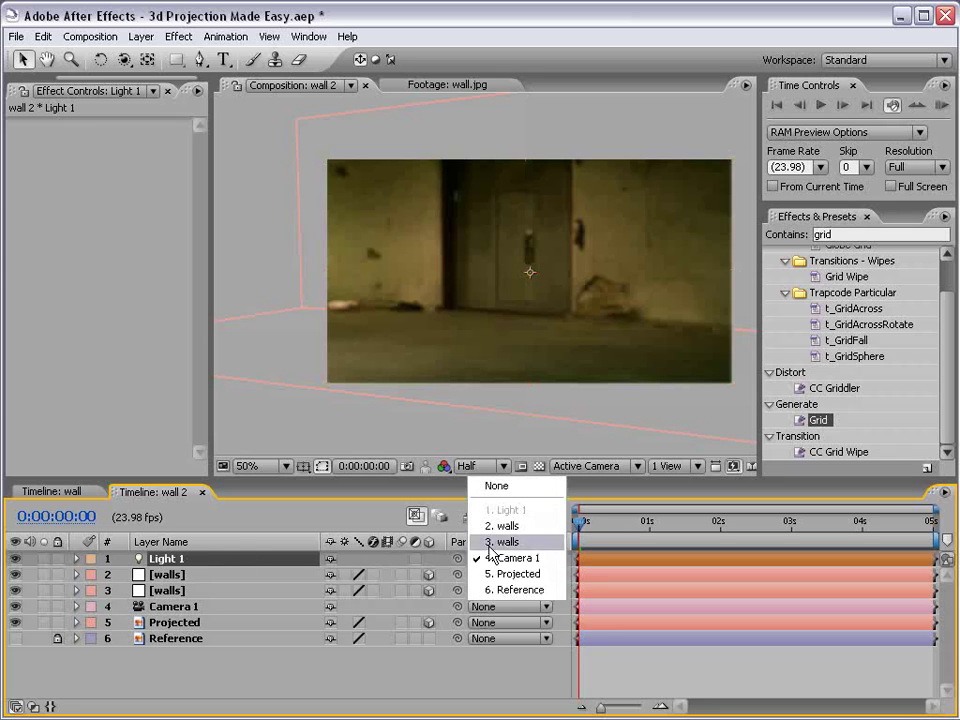
{"action": "left_click", "coordinate": [496, 486]}
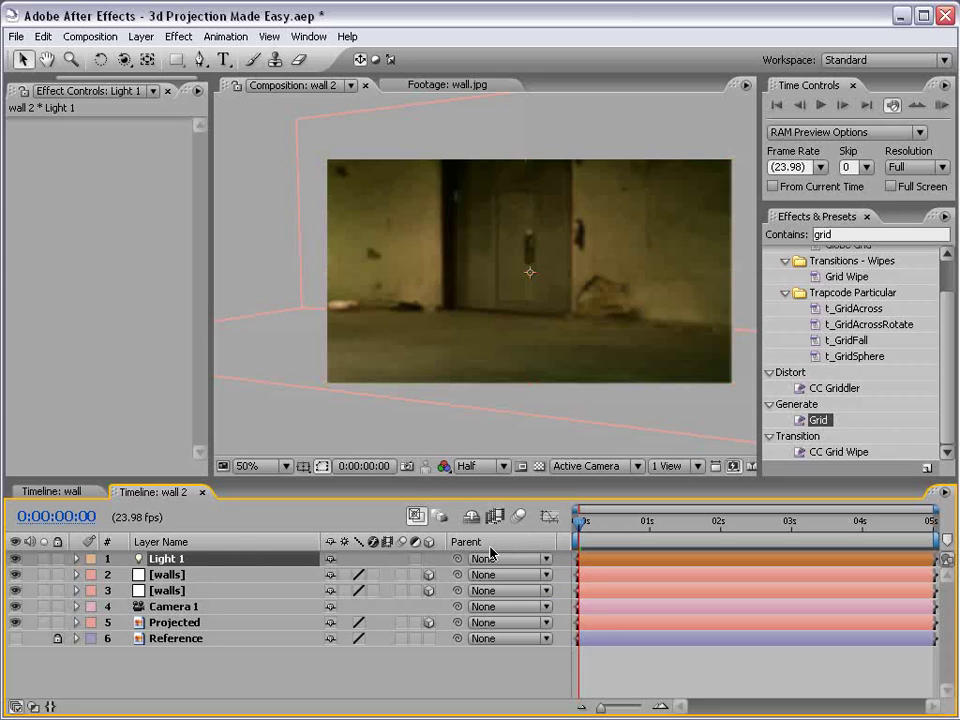
{"action": "left_click", "coordinate": [197, 607]}
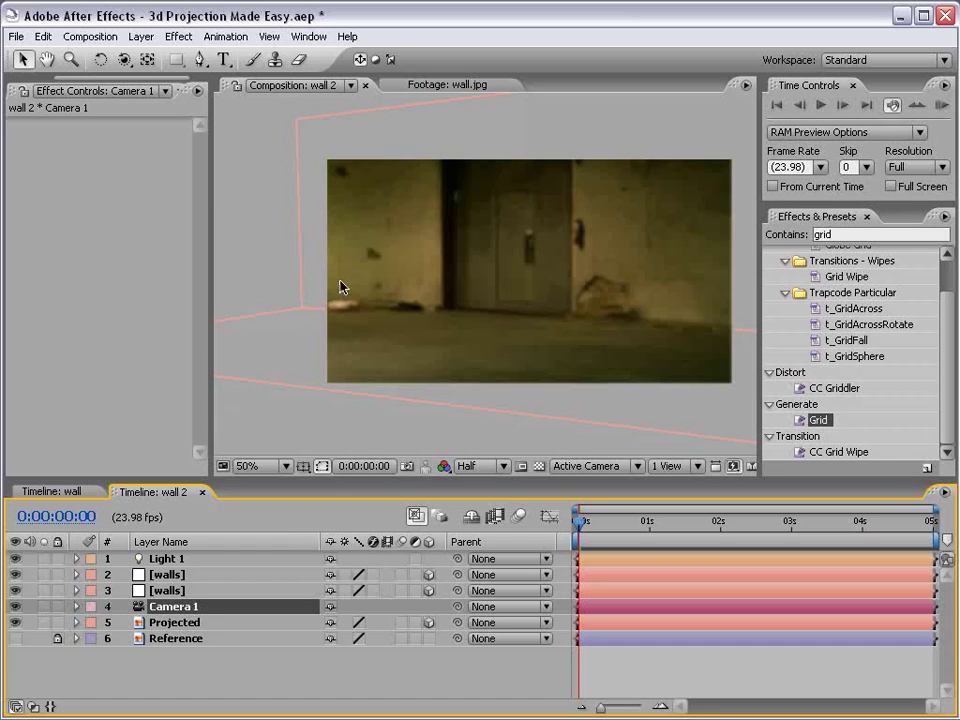
{"action": "key", "text": "c"}
{"action": "left_click_drag", "start_coordinate": [369, 298], "coordinate": [473, 278]}
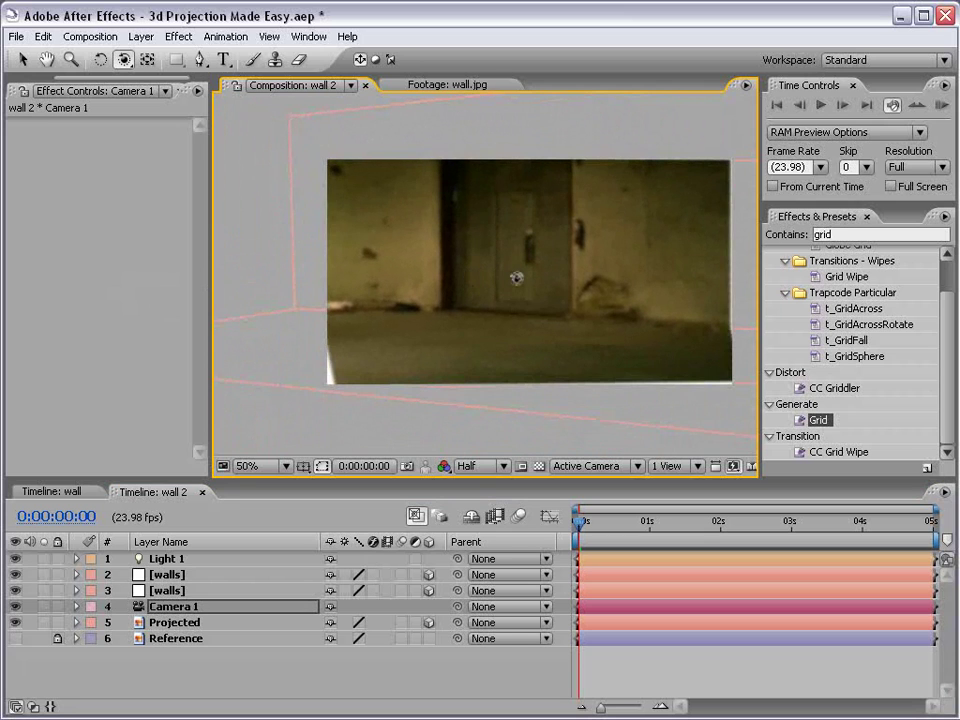
{"action": "key", "text": "c"}
{"action": "key", "text": "c"}
{"action": "mouse_move", "coordinate": [523, 326]}
{"action": "left_mouse_down"}
{"action": "mouse_move", "coordinate": [532, 302]}
{"action": "mouse_move", "coordinate": [525, 343]}
{"action": "left_mouse_up"}
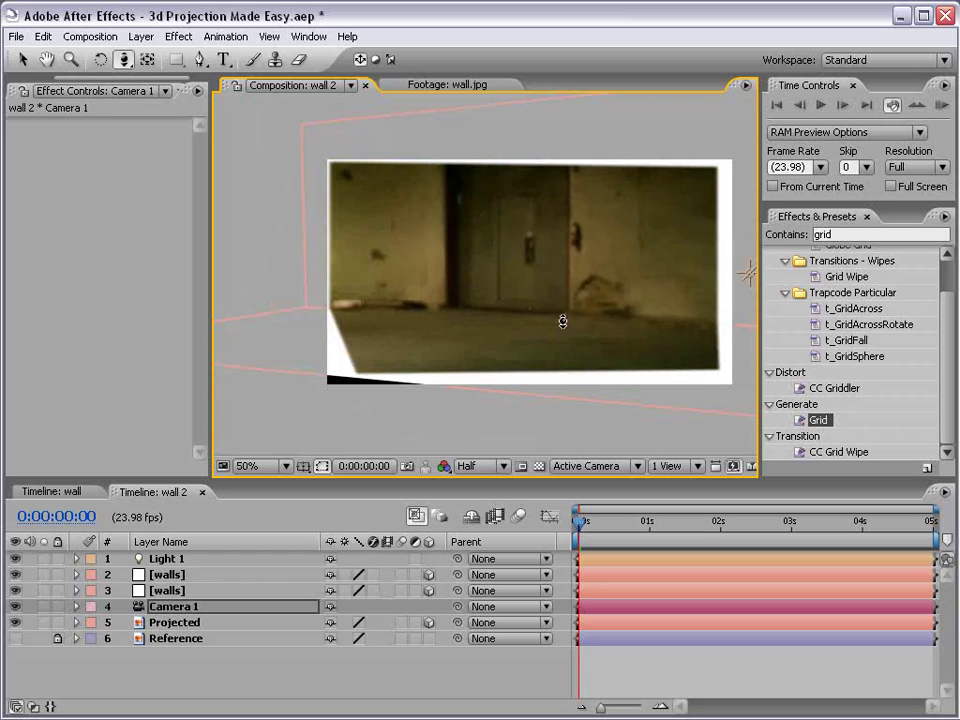
{"action": "key", "text": "ctrl+z"}
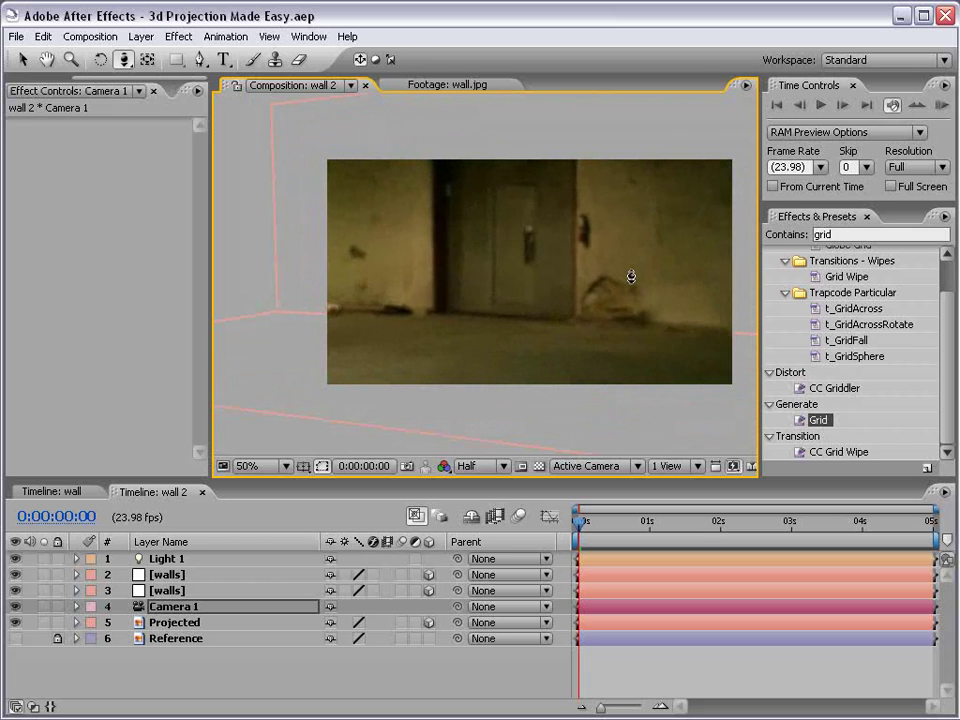
{"action": "key", "text": "c"}
{"action": "left_click_drag", "start_coordinate": [484, 296], "coordinate": [606, 341]}
{"action": "left_click_drag", "start_coordinate": [581, 300], "coordinate": [557, 294]}
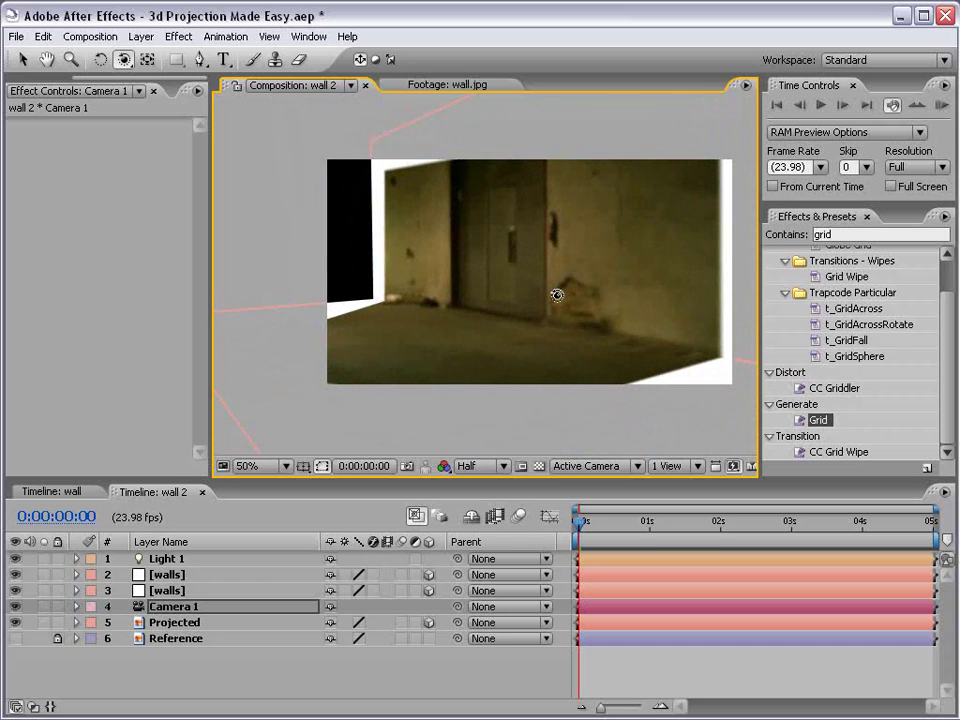
{"action": "key", "text": "ctrl+z"}
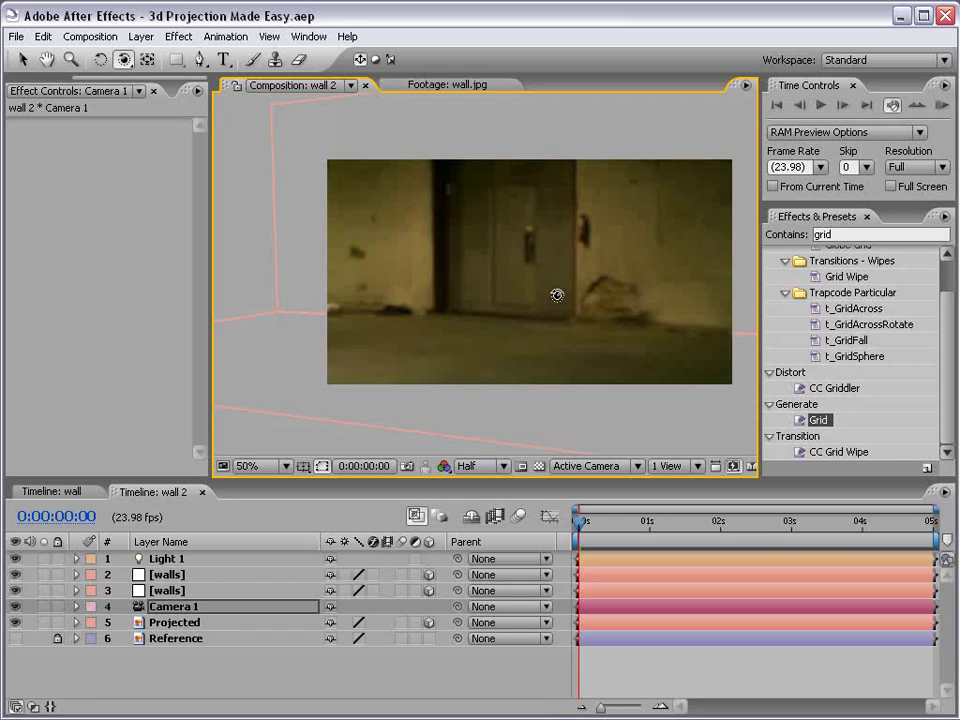
{"action": "key", "text": "v"}
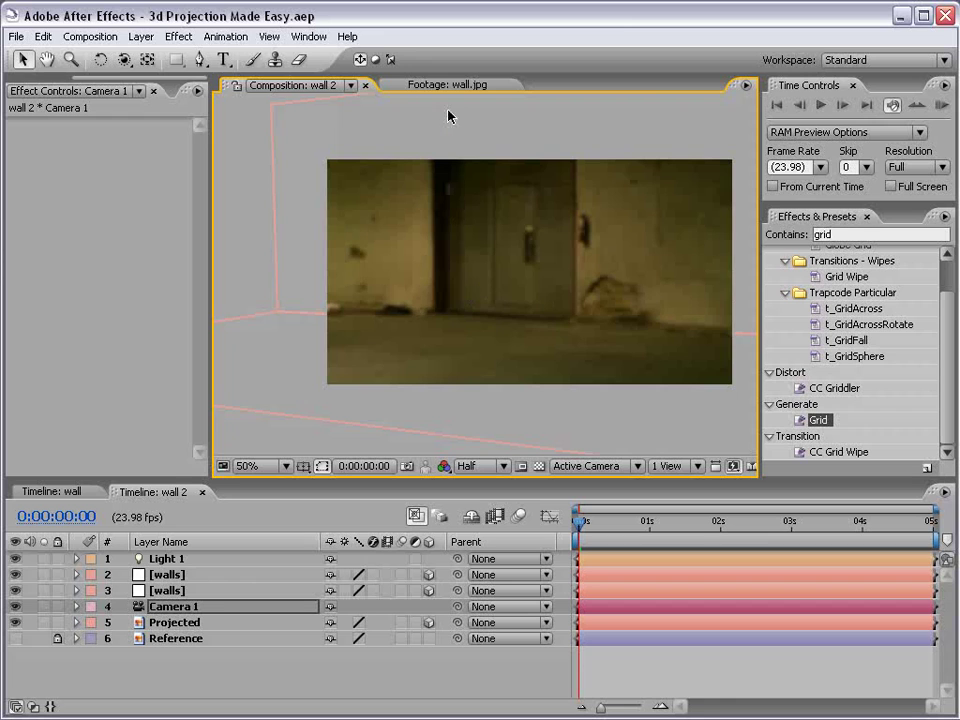
Set Shadow Map Resolution to 4000 in the composition's Advanced 3D renderer options
{"action": "left_click", "coordinate": [105, 38]}
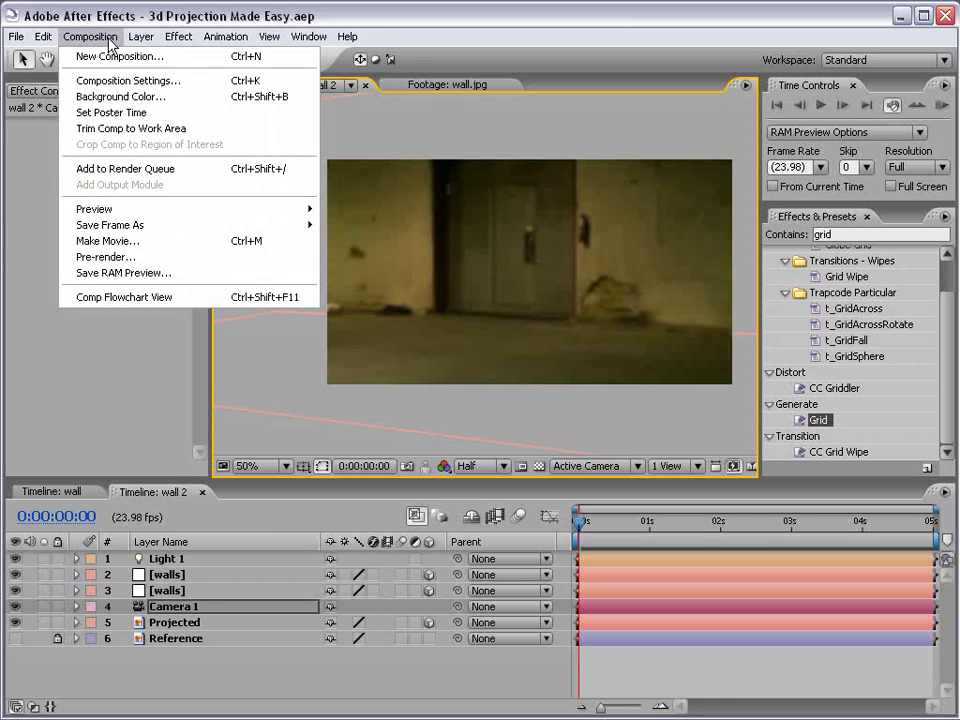
{"action": "left_click", "coordinate": [176, 80]}
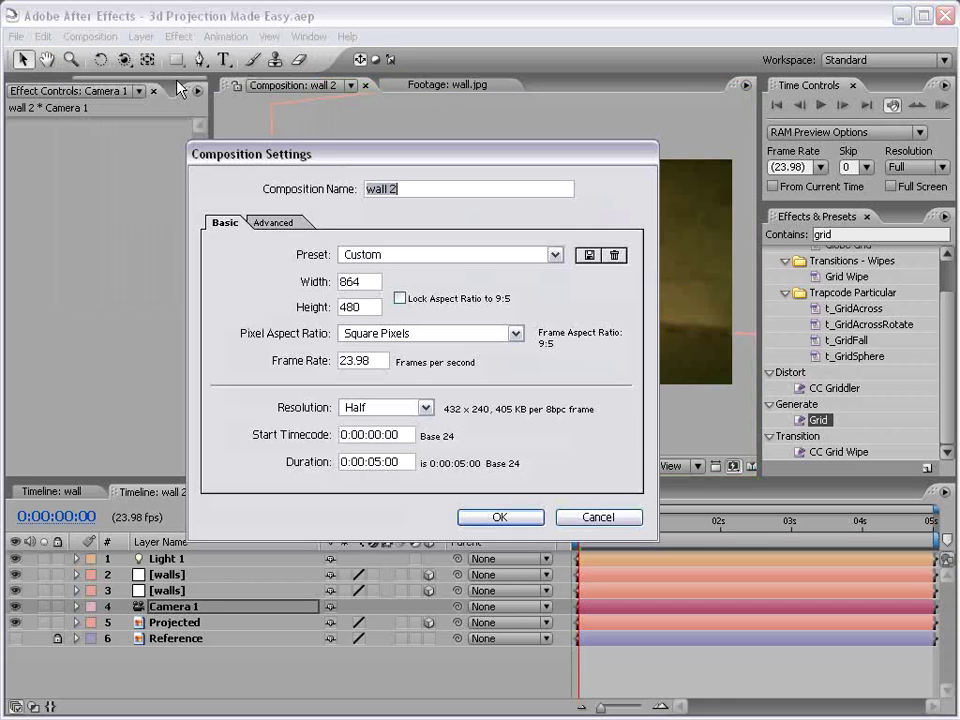
{"action": "left_click", "coordinate": [276, 229]}
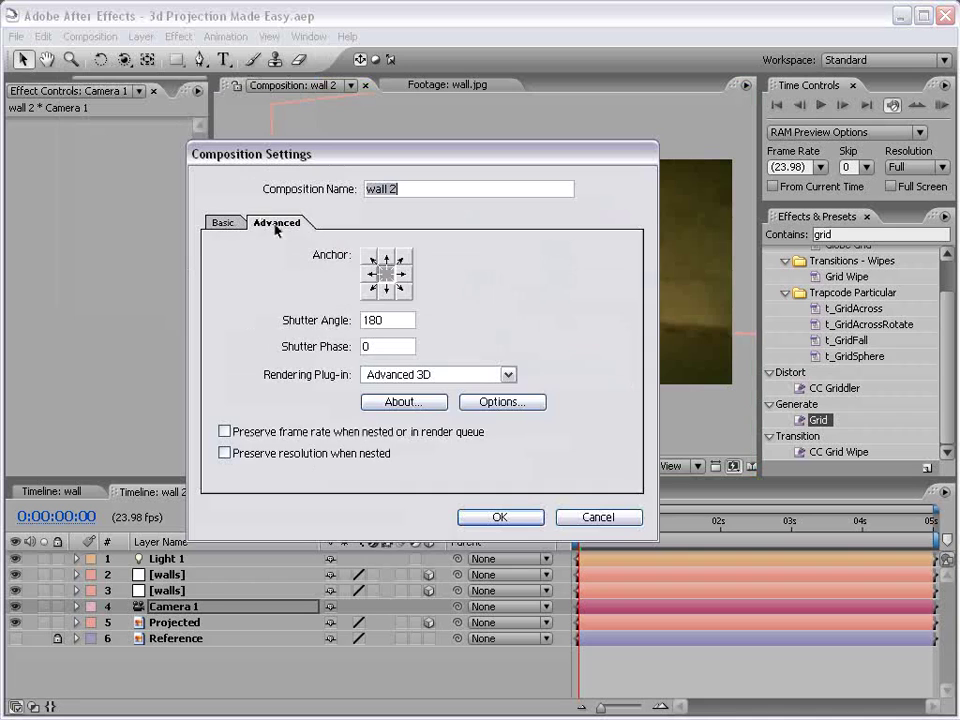
{"action": "left_click", "coordinate": [490, 403]}
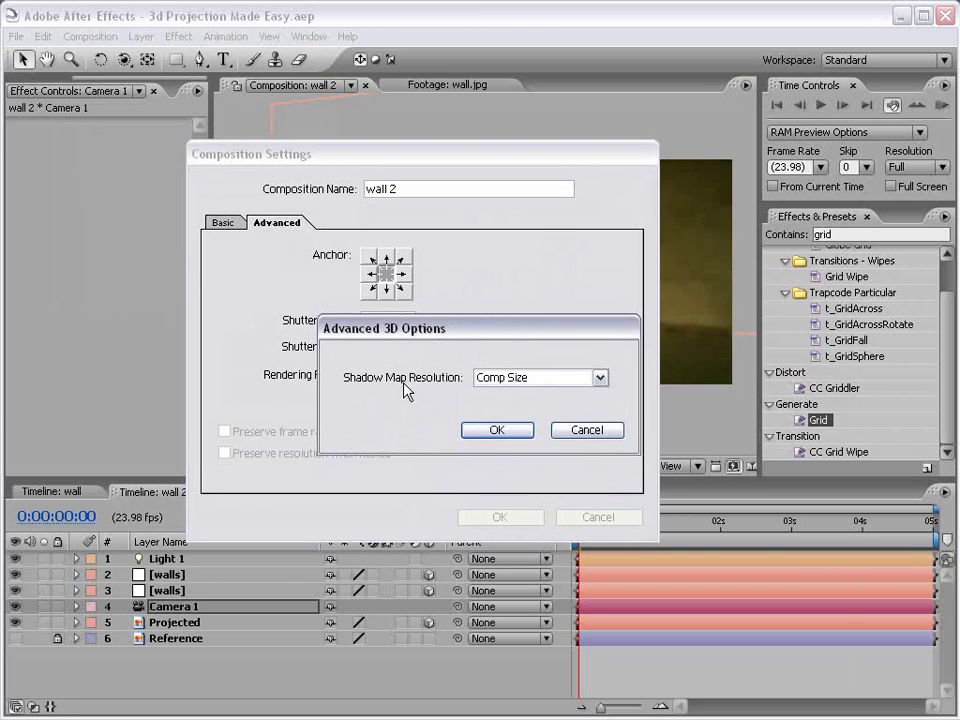
{"action": "left_click", "coordinate": [512, 379]}
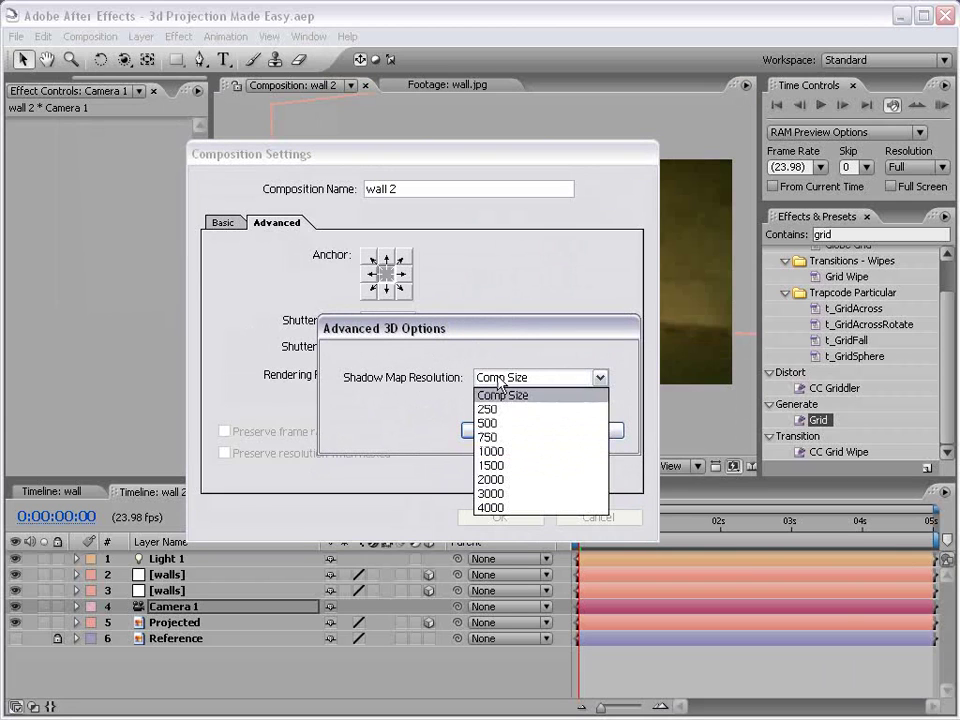
{"action": "left_click", "coordinate": [491, 508]}
{"action": "left_click", "coordinate": [490, 431]}
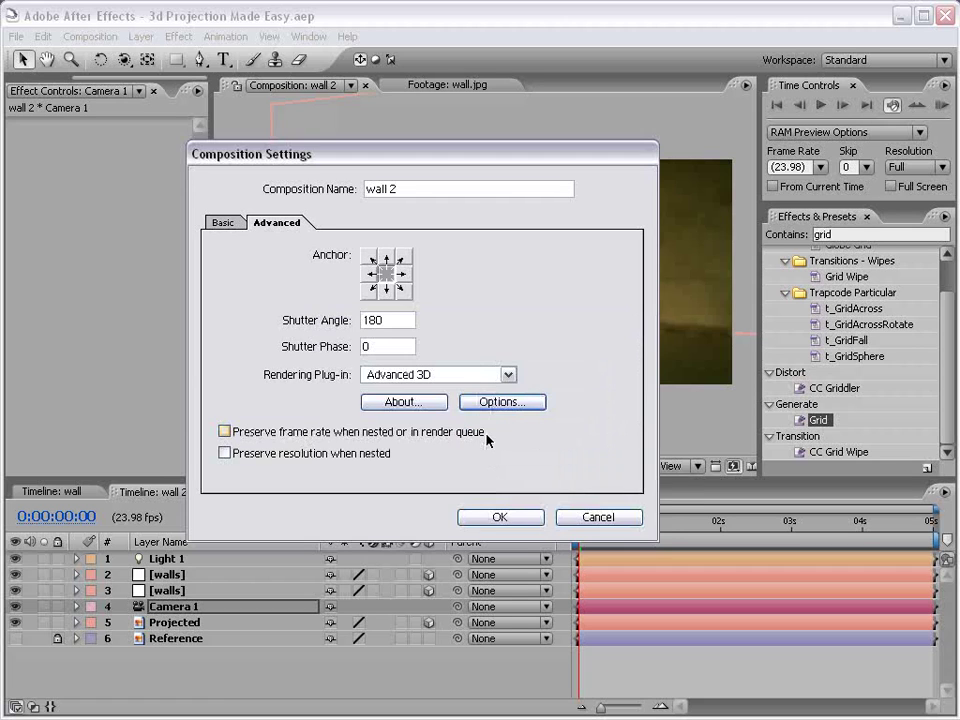
{"action": "left_click", "coordinate": [497, 516]}
Switch the viewer resolution from Half to Full
{"action": "scroll", "coordinate": [511, 292], "scroll_direction": "up", "scroll_amount": 2}
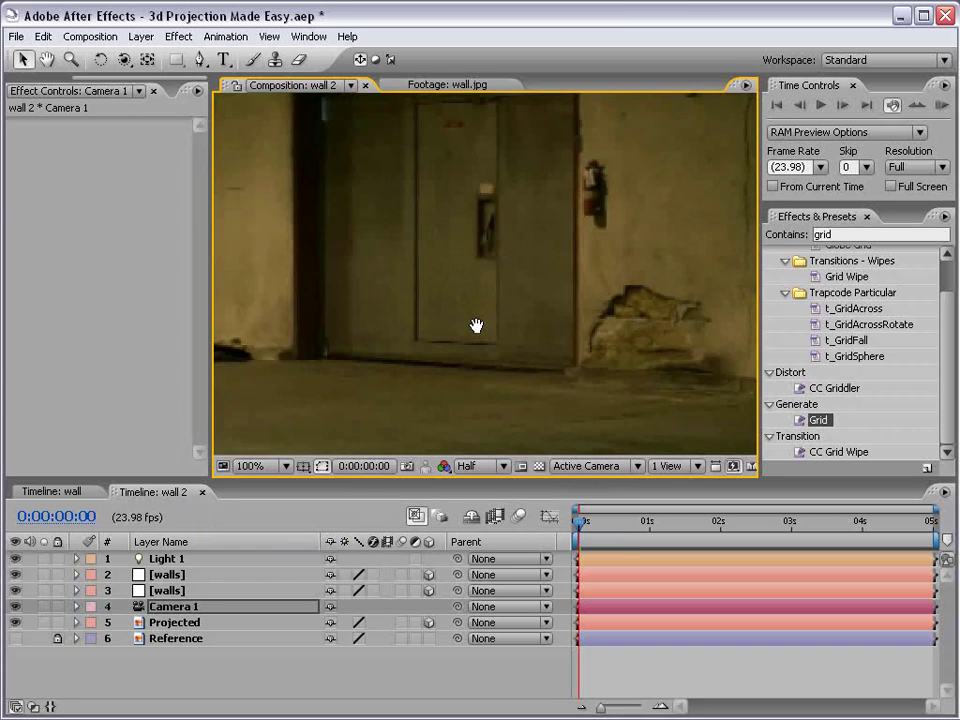
{"action": "scroll", "coordinate": [476, 326], "scroll_direction": "down", "scroll_amount": 2}
{"action": "left_click", "coordinate": [468, 466]}
{"action": "left_click", "coordinate": [474, 490]}
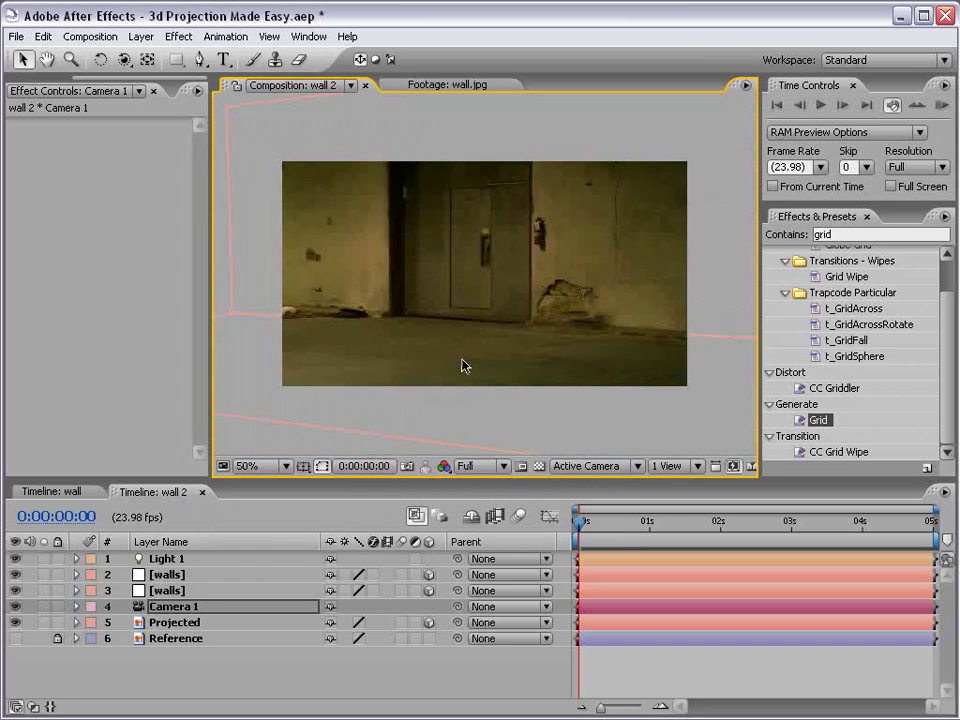
Zoom, pan and slightly orbit around the door to inspect the full-resolution projection
{"action": "scroll", "coordinate": [461, 362], "scroll_direction": "up", "scroll_amount": 2}
{"action": "left_click_drag", "start_coordinate": [461, 360], "coordinate": [508, 328]}
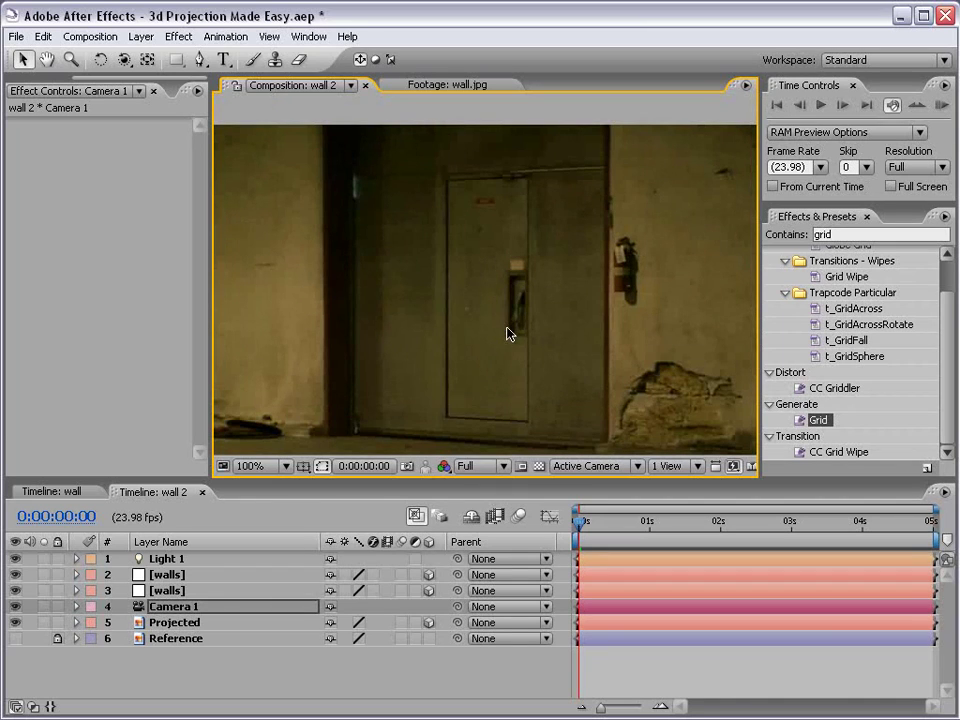
{"action": "scroll", "coordinate": [510, 334], "scroll_direction": "down", "scroll_amount": 2}
{"action": "left_click_drag", "start_coordinate": [519, 336], "coordinate": [515, 314]}
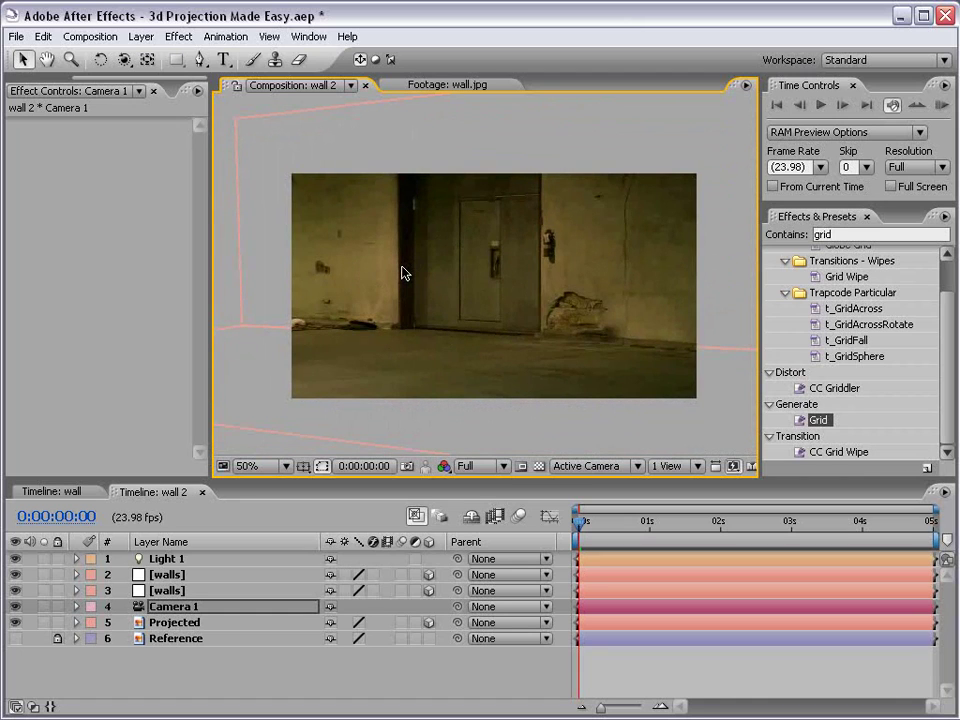
{"action": "scroll", "coordinate": [503, 278], "scroll_direction": "up", "scroll_amount": 2}
{"action": "scroll", "coordinate": [503, 278], "scroll_direction": "down", "scroll_amount": 2}
{"action": "key", "text": "c"}
{"action": "left_click_drag", "start_coordinate": [407, 321], "coordinate": [388, 332]}
{"action": "key", "text": "v"}
Select the upper walls layer for masking
{"action": "left_click", "coordinate": [307, 227]}
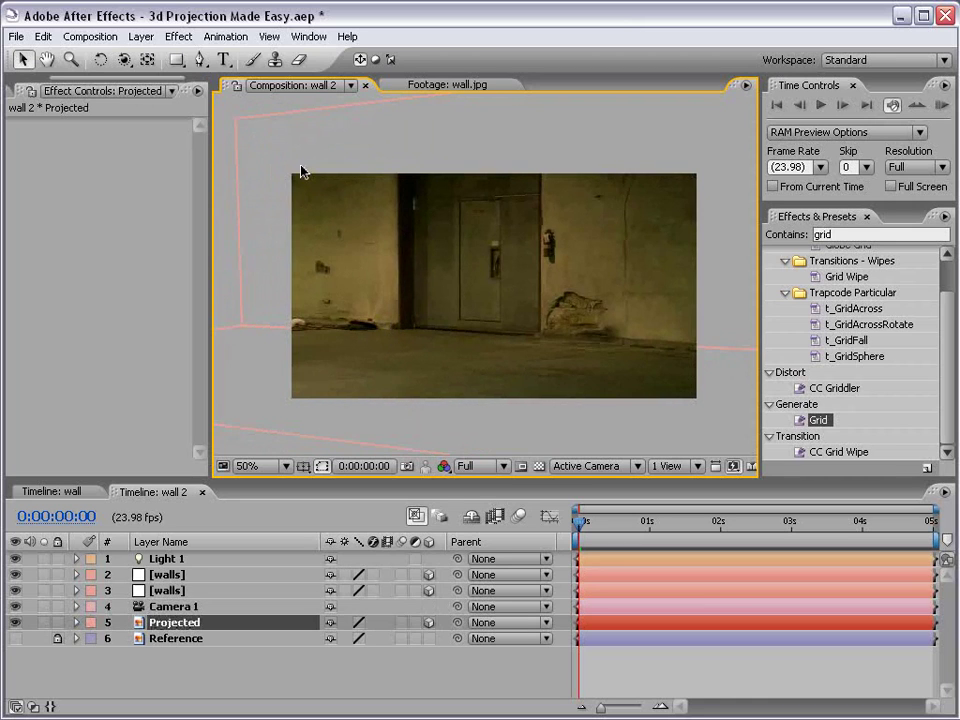
{"action": "left_click", "coordinate": [172, 591]}
{"action": "left_click", "coordinate": [176, 576]}
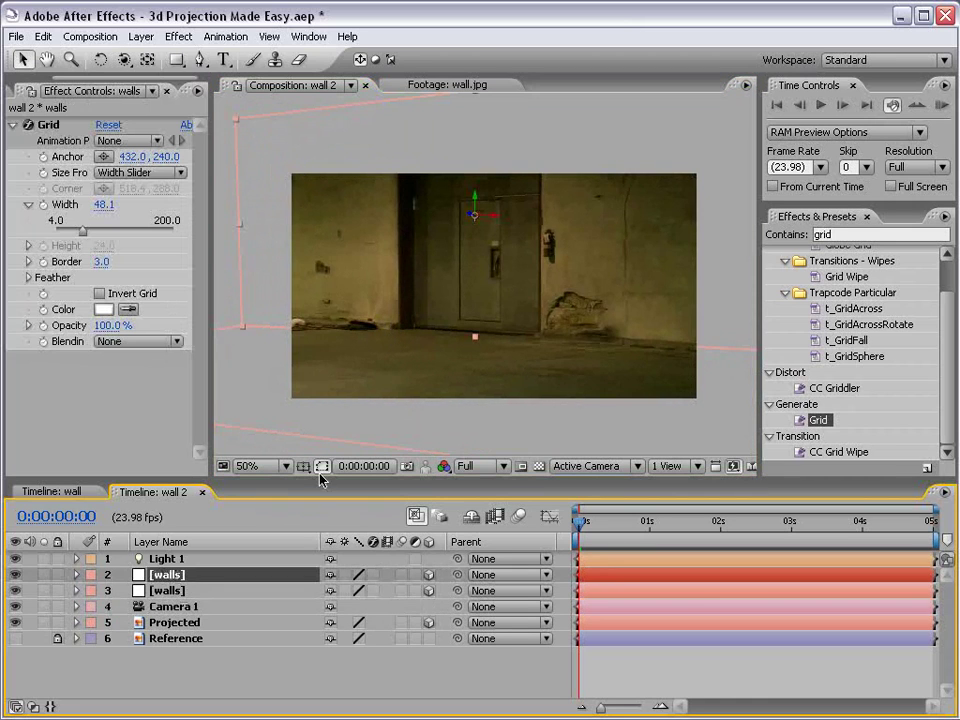
{"action": "key", "text": "g"}
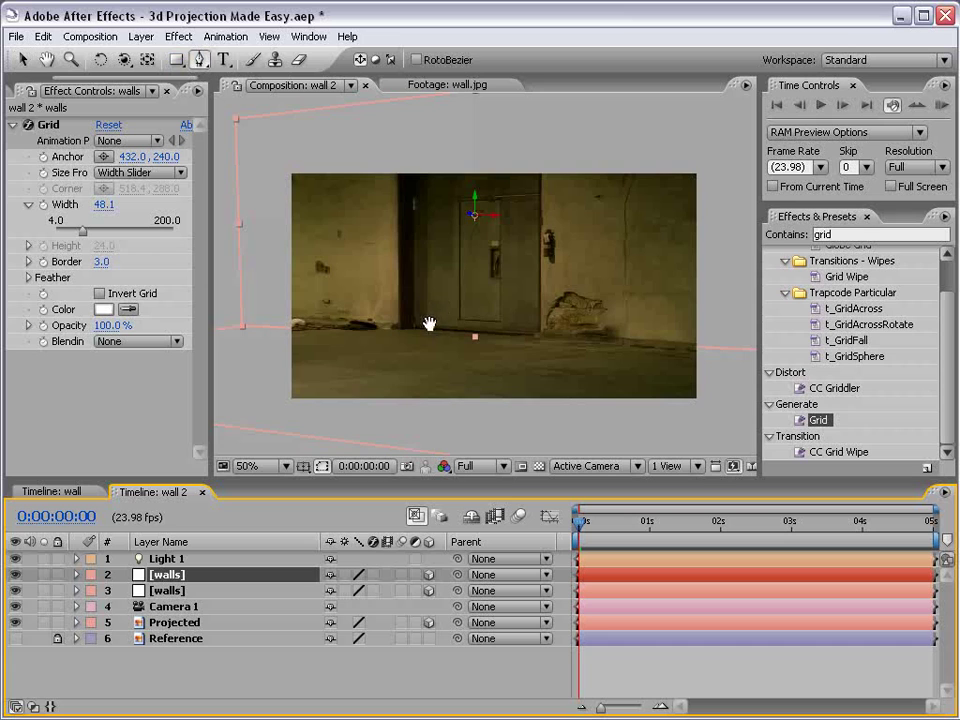
{"action": "key", "text": "period"}
{"action": "key", "text": "h"}
{"action": "key", "text": "comma"}
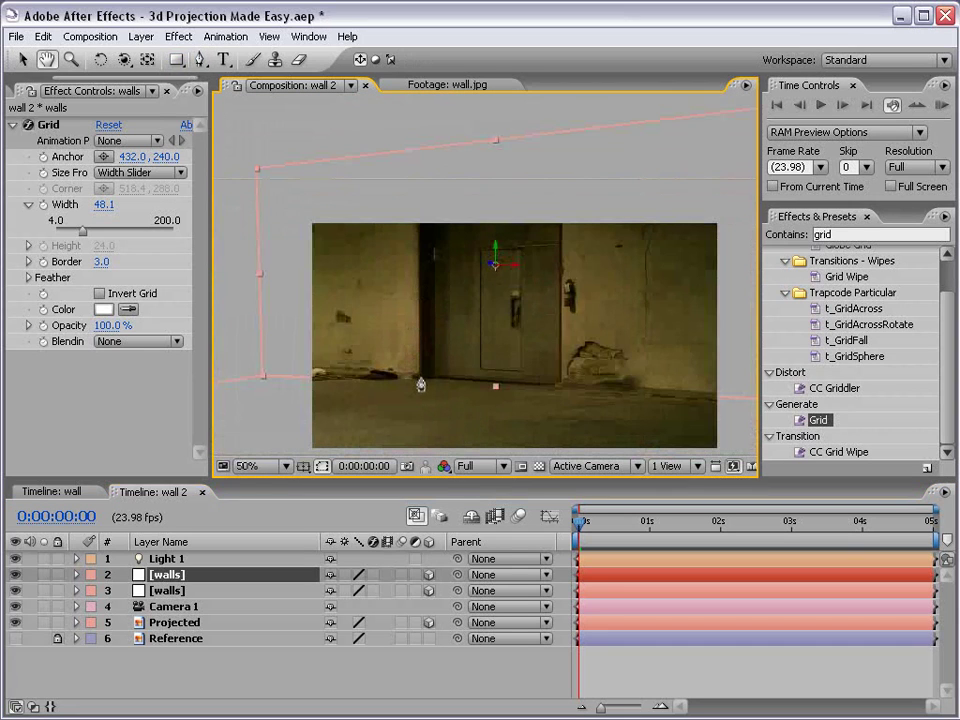
Draw a closed four-point pen mask around the door on the wall
{"action": "key", "text": "g"}
{"action": "left_click", "coordinate": [418, 379]}
{"action": "left_click", "coordinate": [418, 210]}
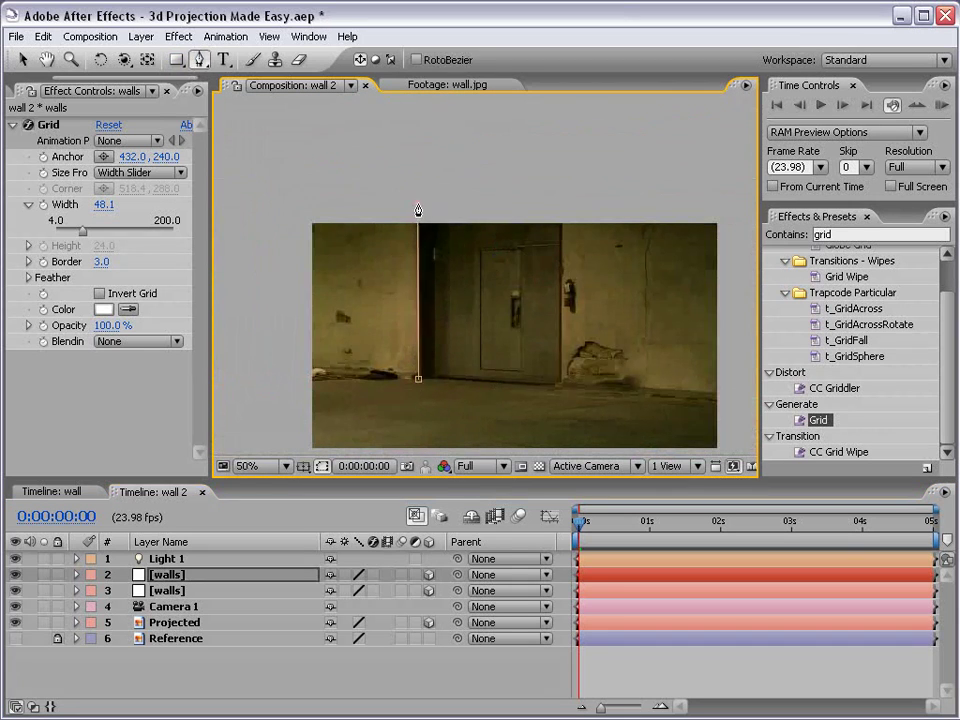
{"action": "left_click", "coordinate": [565, 191]}
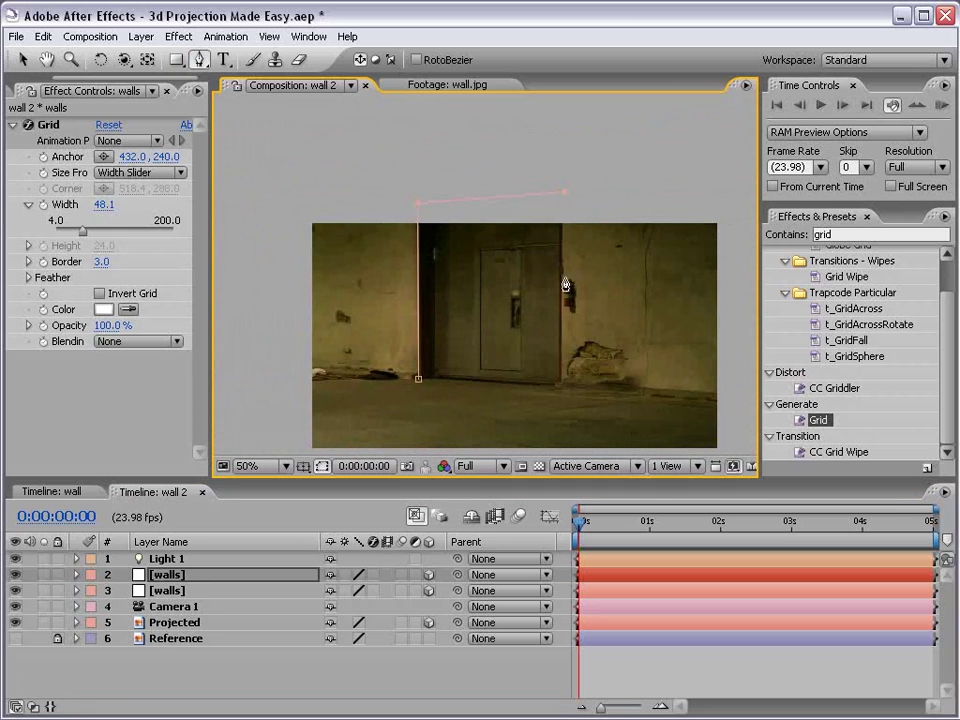
{"action": "left_click", "coordinate": [562, 385]}
{"action": "left_click", "coordinate": [418, 381]}
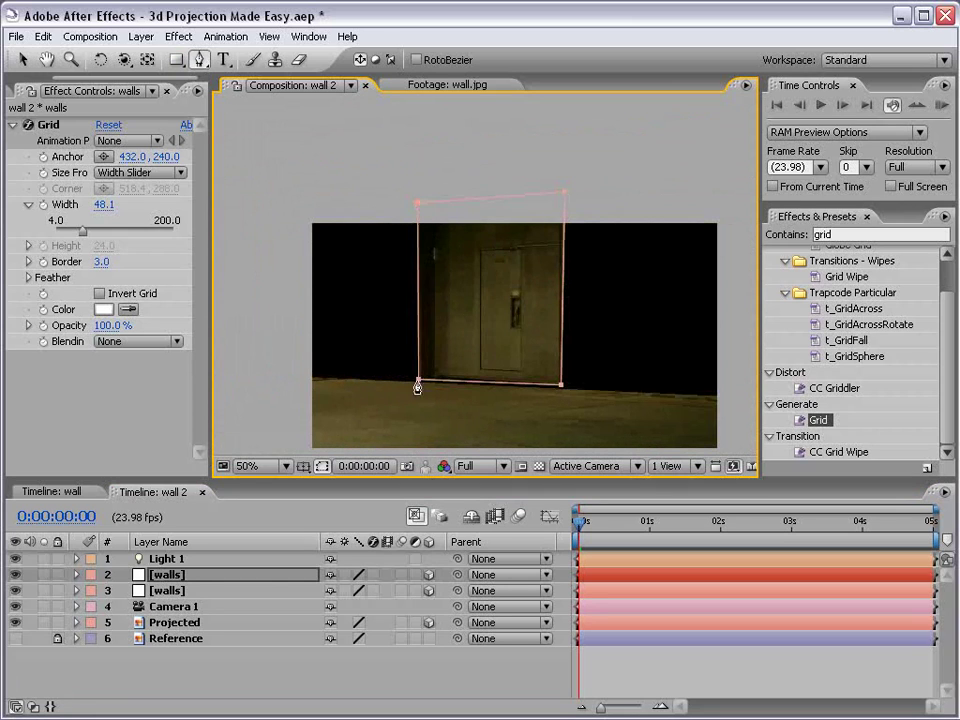
Set Mask 1 to Subtract to cut the door out, then preview and reselect the layer
{"action": "left_click", "coordinate": [170, 576]}
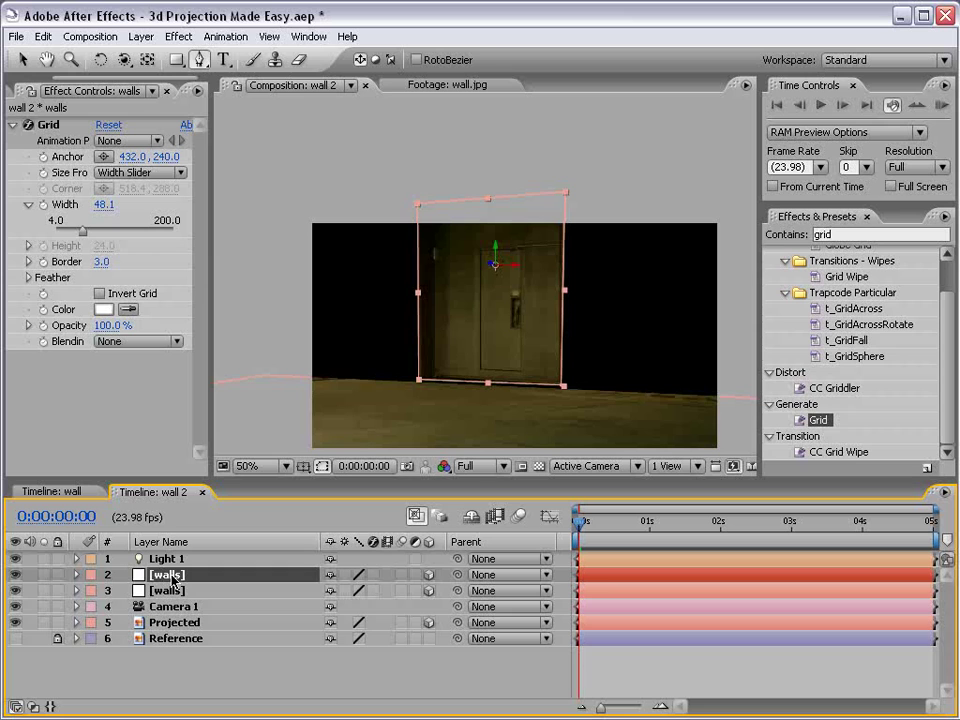
{"action": "key", "text": "m"}
{"action": "key", "text": "m"}
{"action": "left_click", "coordinate": [345, 590]}
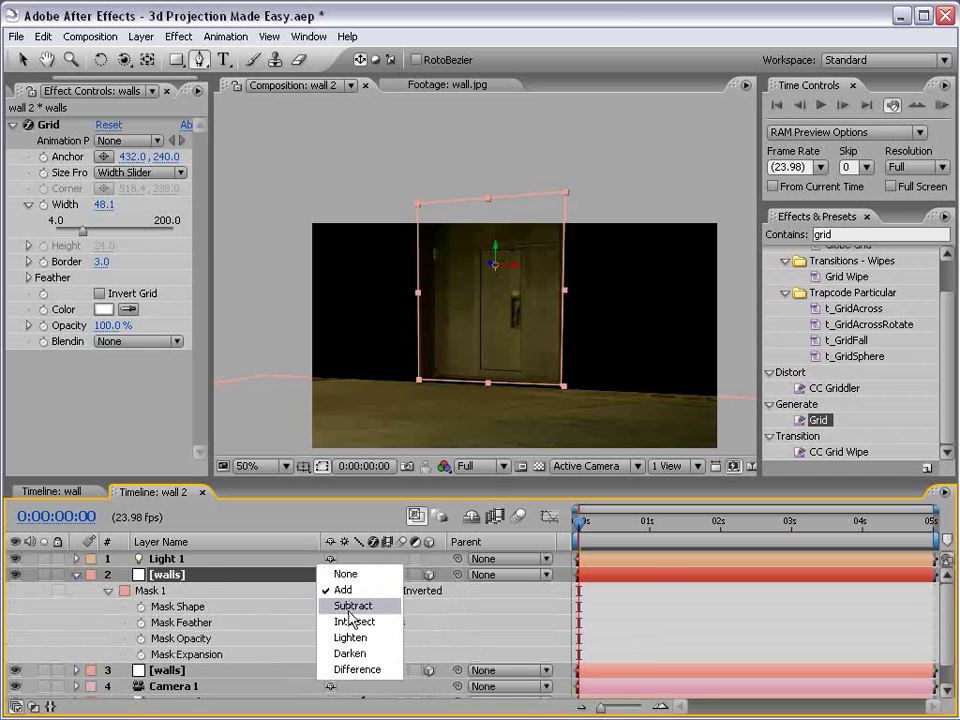
{"action": "left_click", "coordinate": [345, 606]}
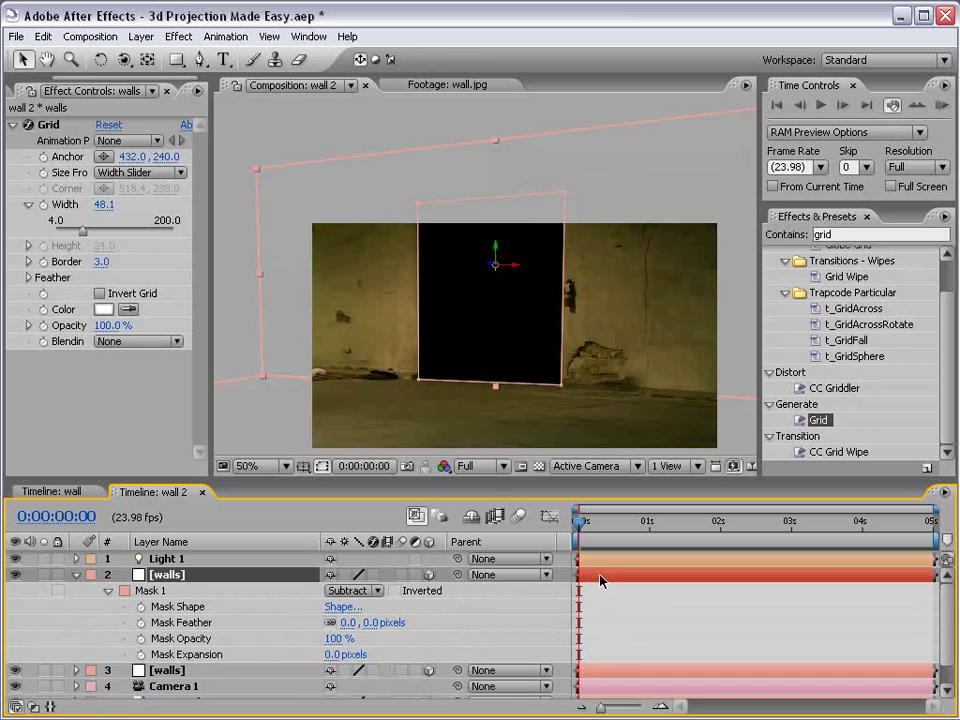
{"action": "key", "text": "v"}
{"action": "left_click", "coordinate": [605, 593]}
{"action": "scroll", "coordinate": [461, 326], "scroll_direction": "down", "scroll_amount": 1}
{"action": "scroll", "coordinate": [441, 336], "scroll_direction": "up", "scroll_amount": 1}
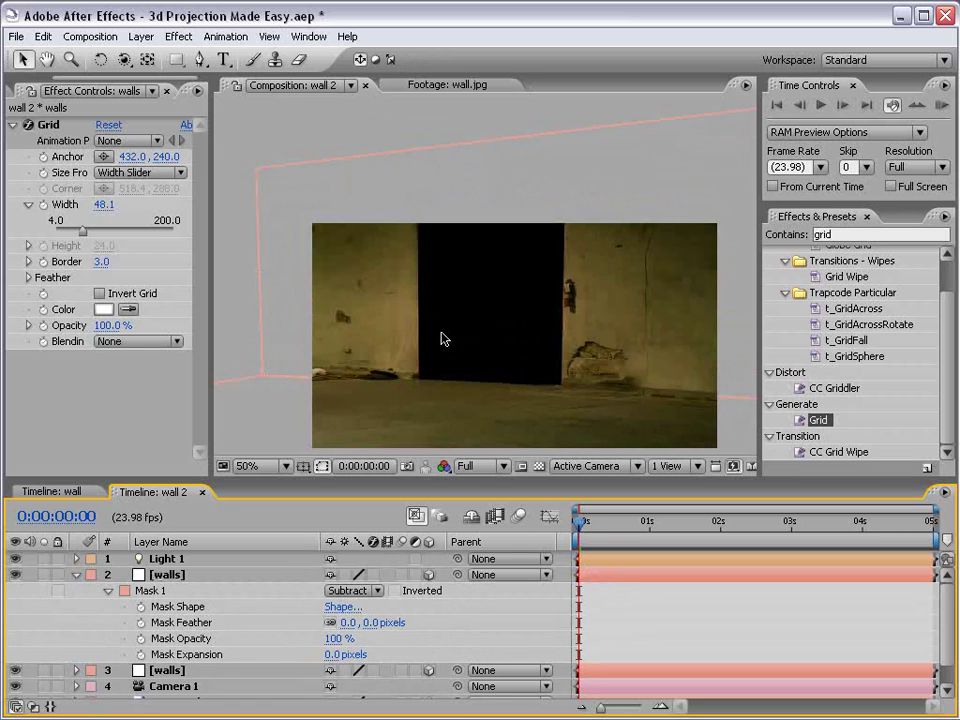
{"action": "left_click", "coordinate": [605, 576]}
Duplicate the masked walls layer, nudge it right, and set its Mask 1 to Intersect
{"action": "key", "text": "ctrl+d"}
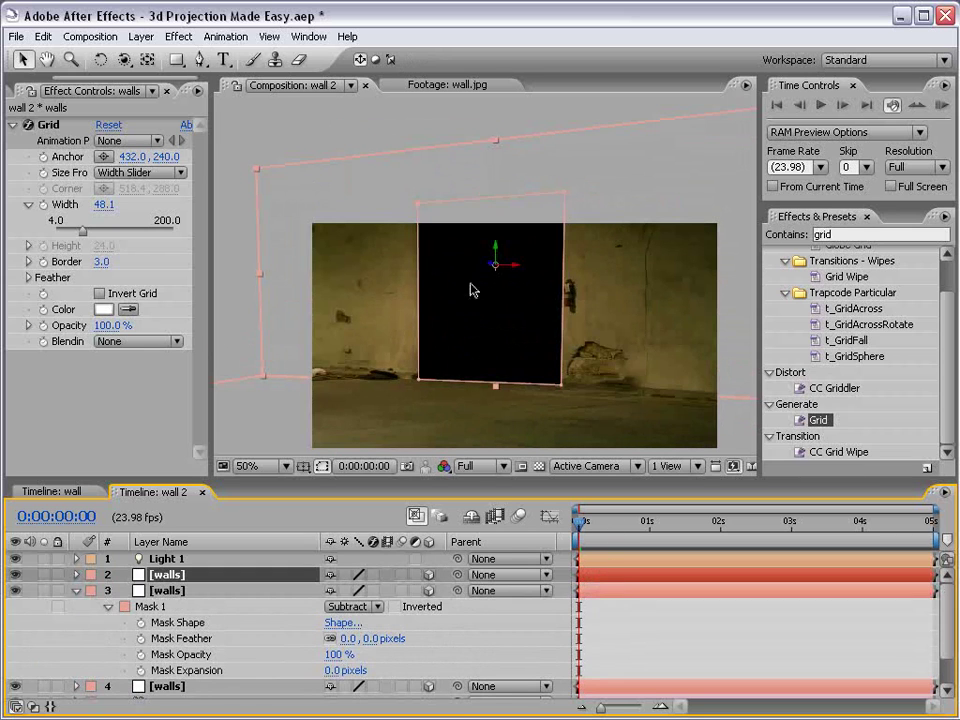
{"action": "left_click_drag", "start_coordinate": [497, 268], "coordinate": [516, 266]}
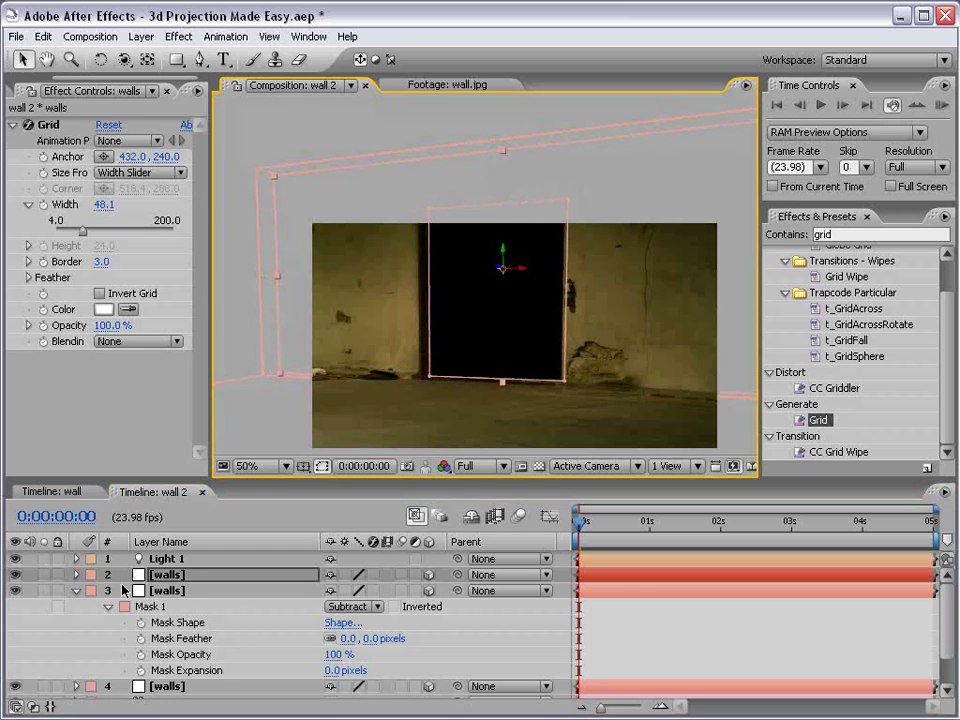
{"action": "left_click", "coordinate": [76, 575]}
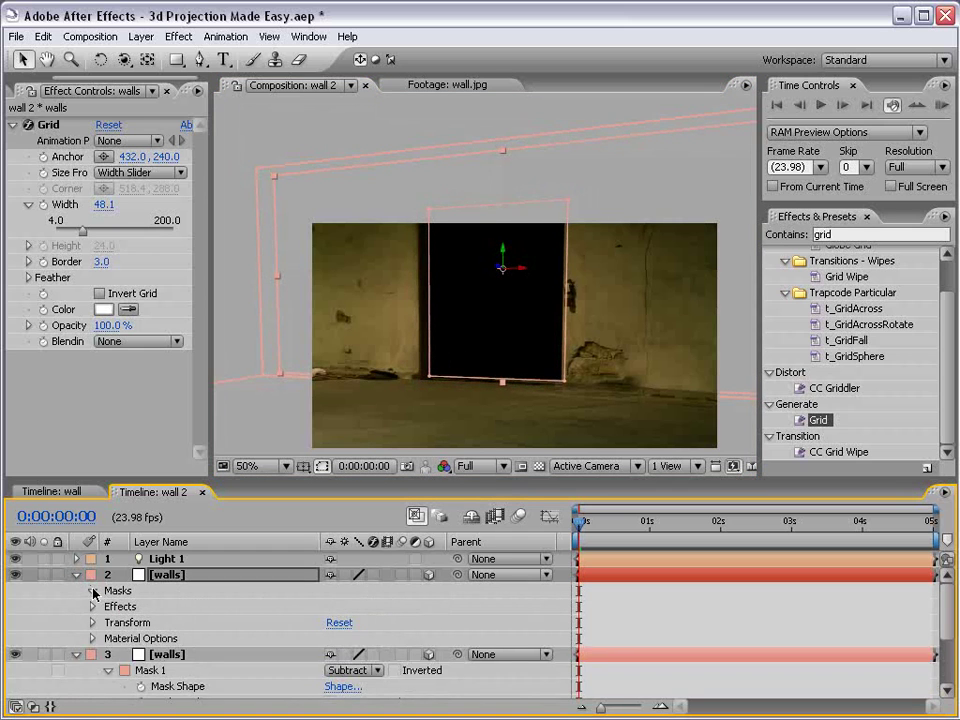
{"action": "left_click", "coordinate": [92, 590]}
{"action": "left_click", "coordinate": [352, 607]}
{"action": "left_click", "coordinate": [365, 625]}
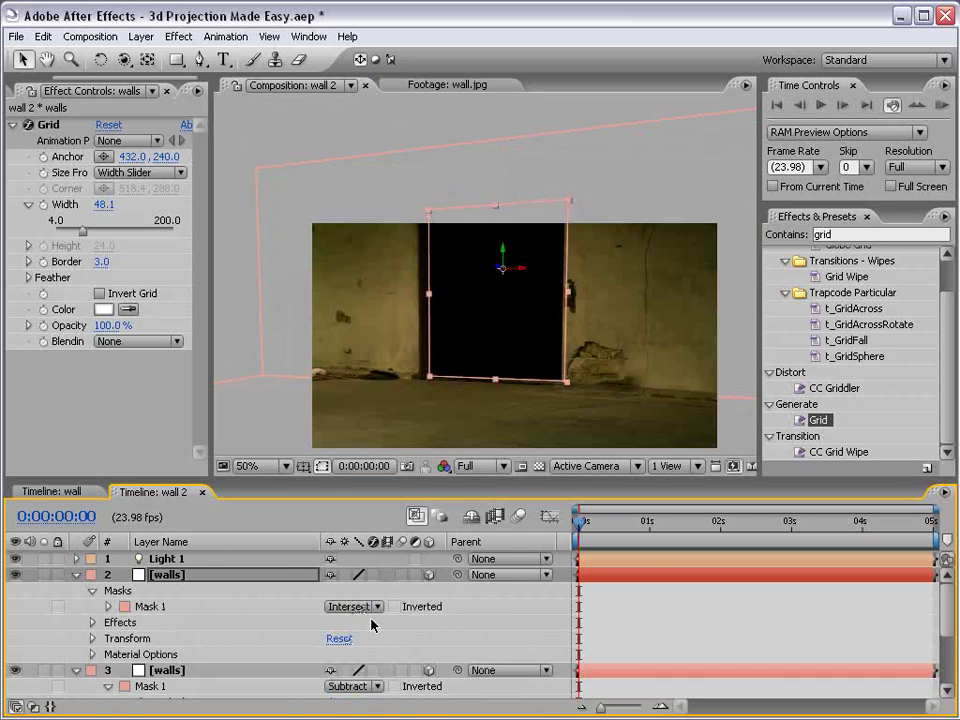
{"action": "left_click", "coordinate": [647, 617]}
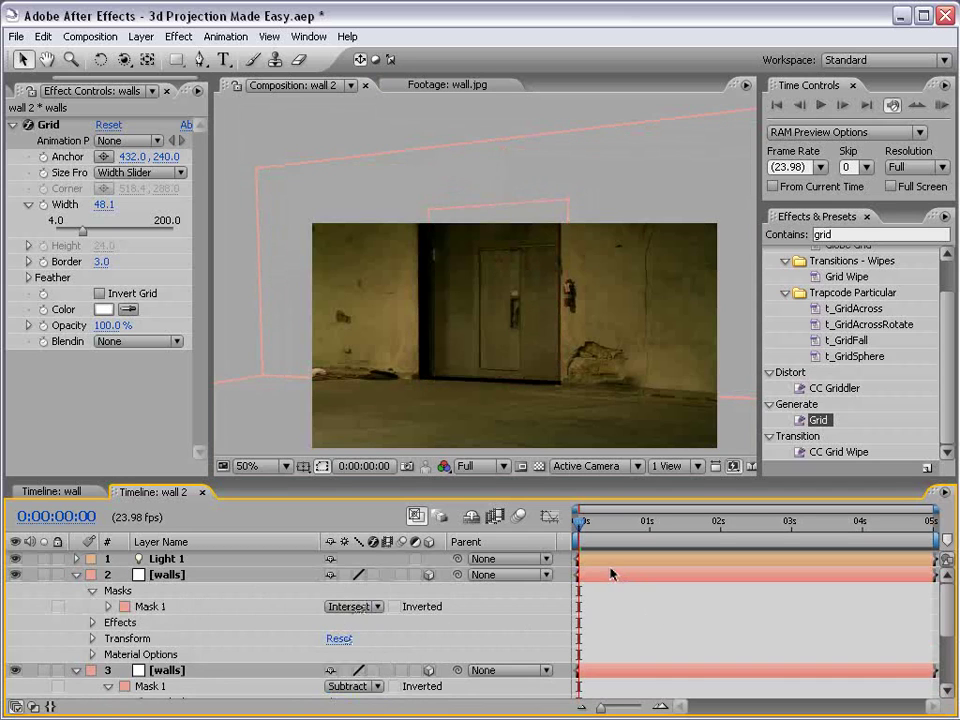
Zoom in on the door and orbit the camera to inspect the wall layers
{"action": "key", "text": "h"}
{"action": "scroll", "coordinate": [439, 240], "scroll_direction": "up", "scroll_amount": 2}
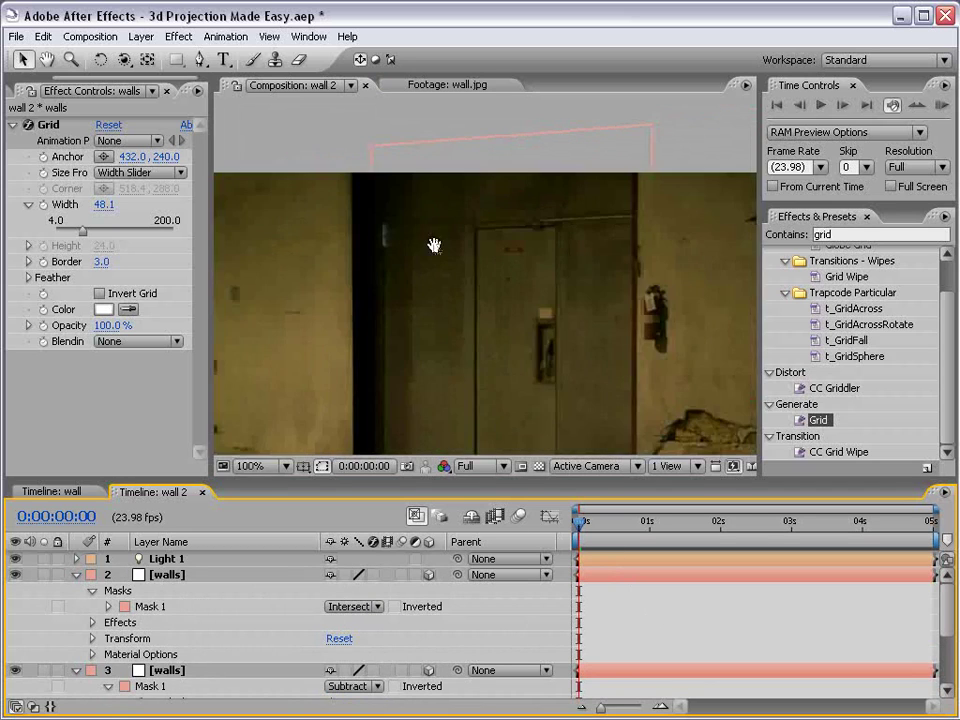
{"action": "scroll", "coordinate": [388, 304], "scroll_direction": "down", "scroll_amount": 2}
{"action": "scroll", "coordinate": [377, 409], "scroll_direction": "down", "scroll_amount": 2}
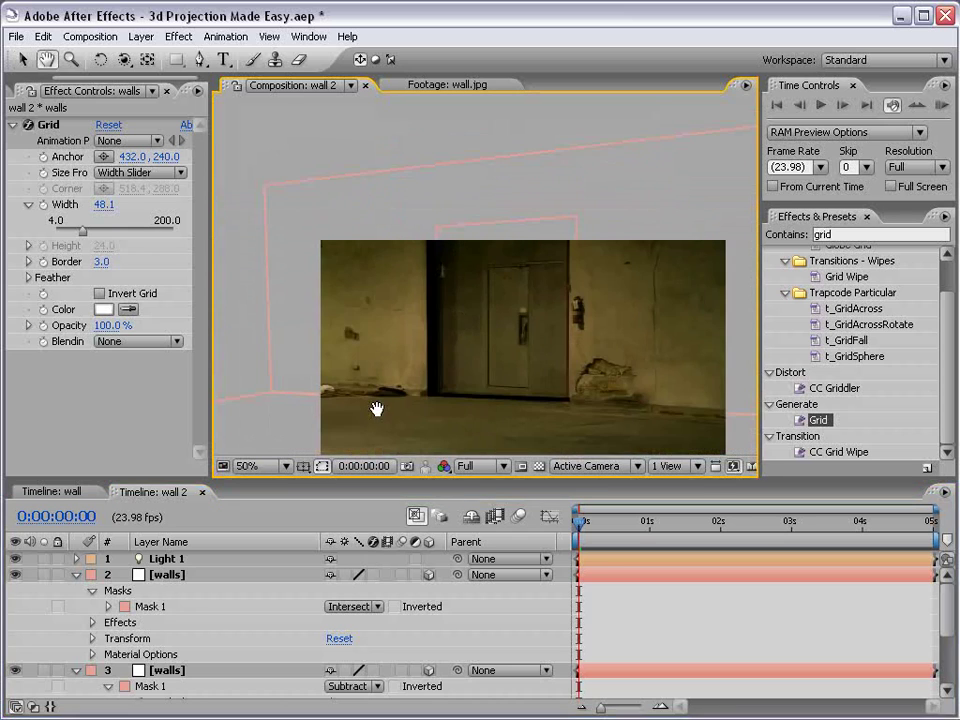
{"action": "key", "text": "c"}
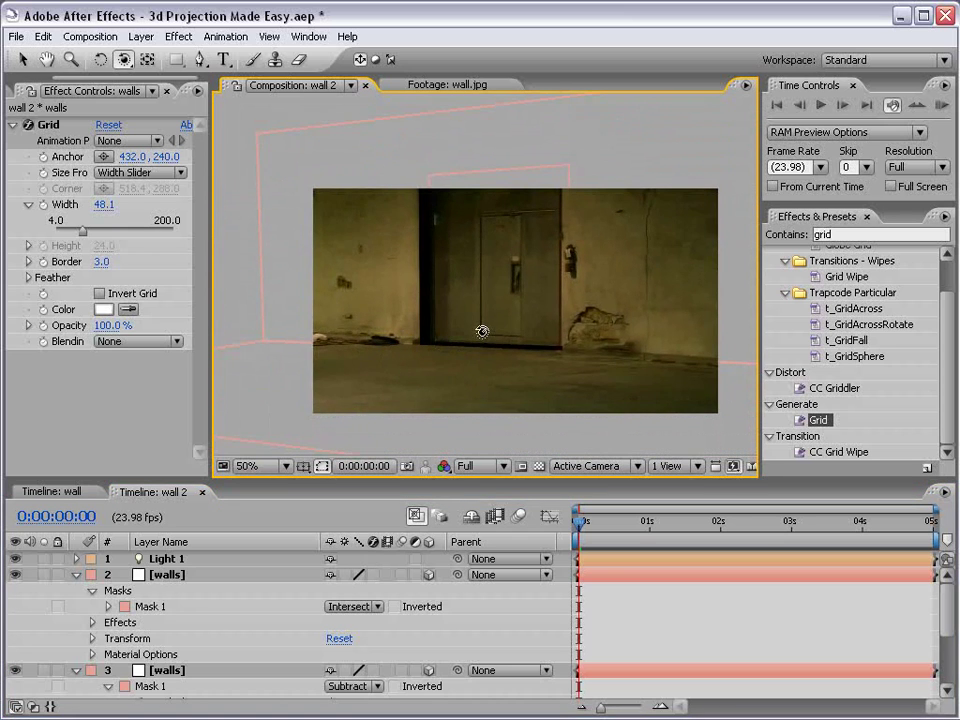
{"action": "left_click_drag", "start_coordinate": [480, 332], "coordinate": [407, 369]}
{"action": "key", "text": "v"}
{"action": "left_click", "coordinate": [332, 339]}
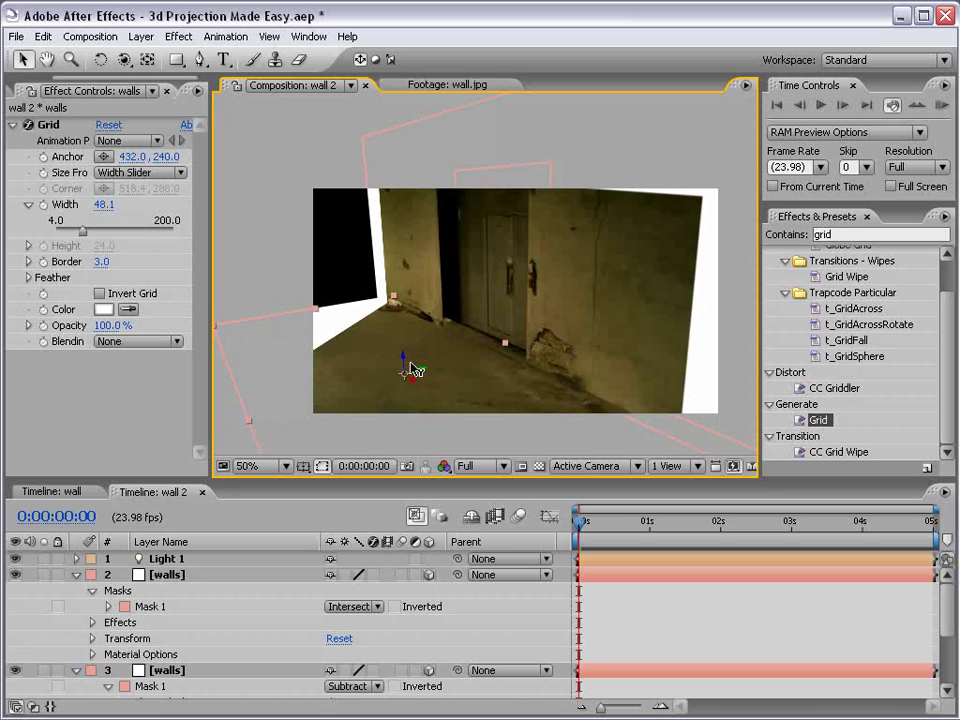
Select walls layer 3 and orbit around the door to compare the two walls
{"action": "key", "text": "c"}
{"action": "left_click_drag", "start_coordinate": [377, 326], "coordinate": [431, 317]}
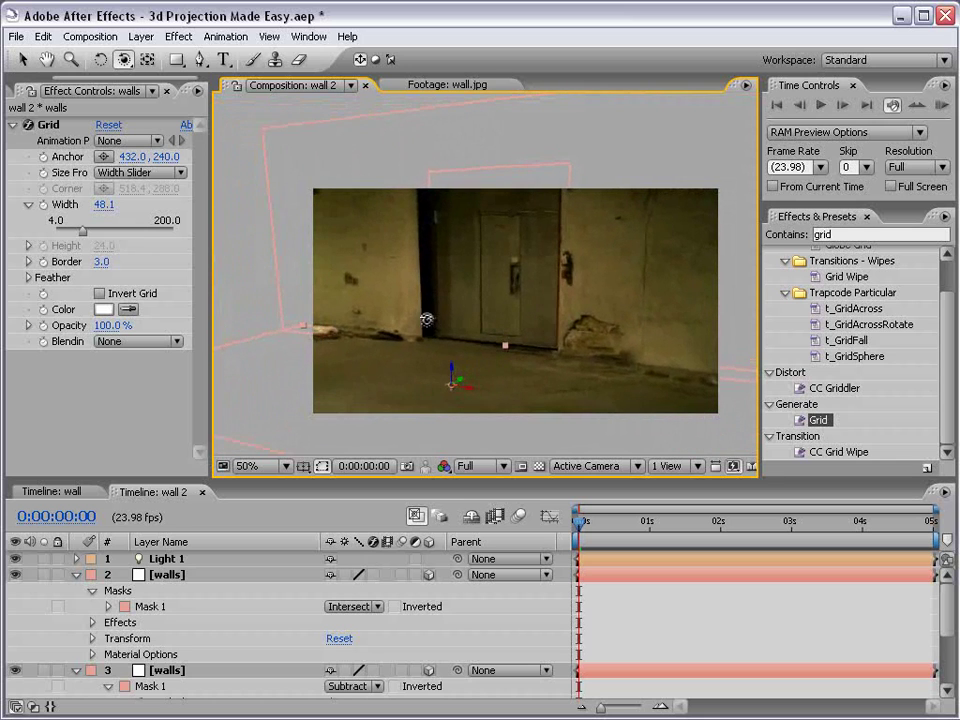
{"action": "key", "text": "v"}
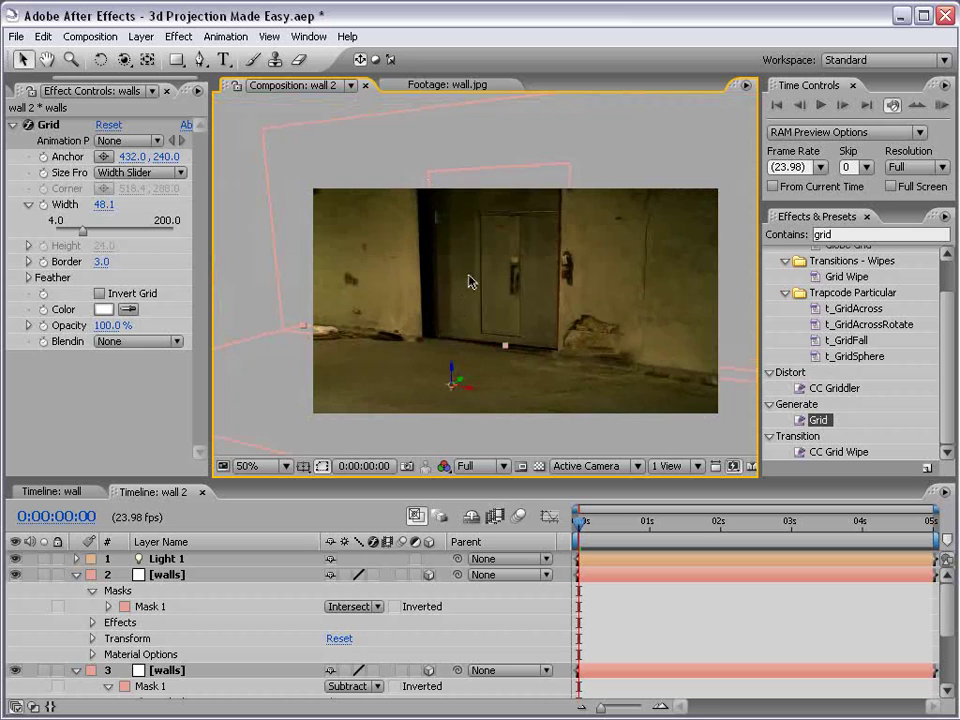
{"action": "left_click", "coordinate": [470, 278]}
{"action": "key", "text": "c"}
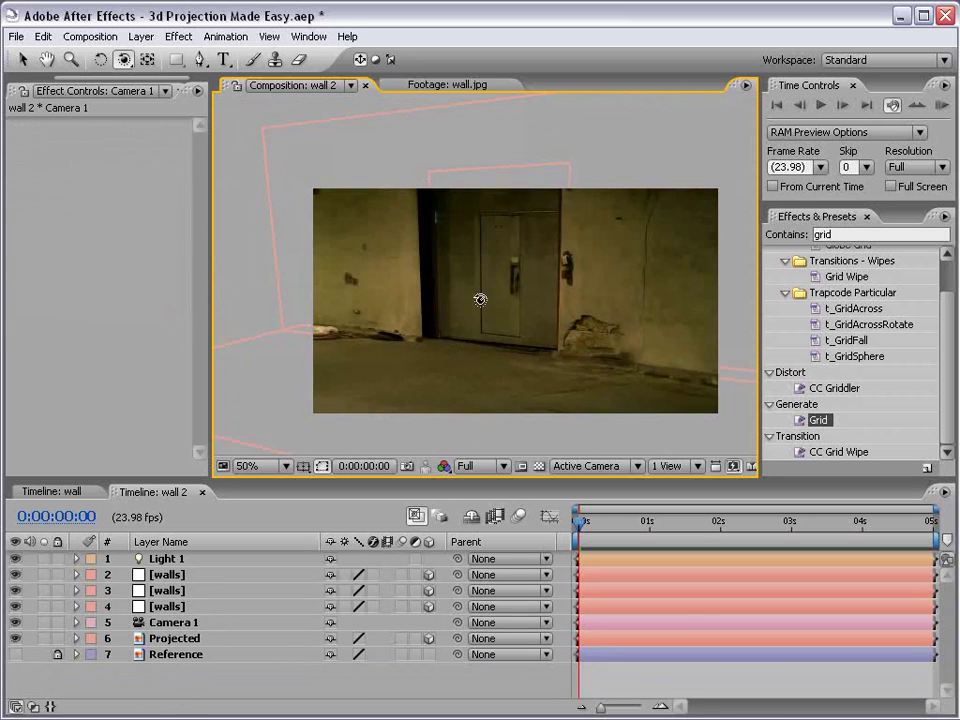
{"action": "left_click_drag", "start_coordinate": [480, 302], "coordinate": [508, 296]}
{"action": "left_click_drag", "start_coordinate": [587, 270], "coordinate": [567, 263]}
{"action": "key", "text": "slash"}
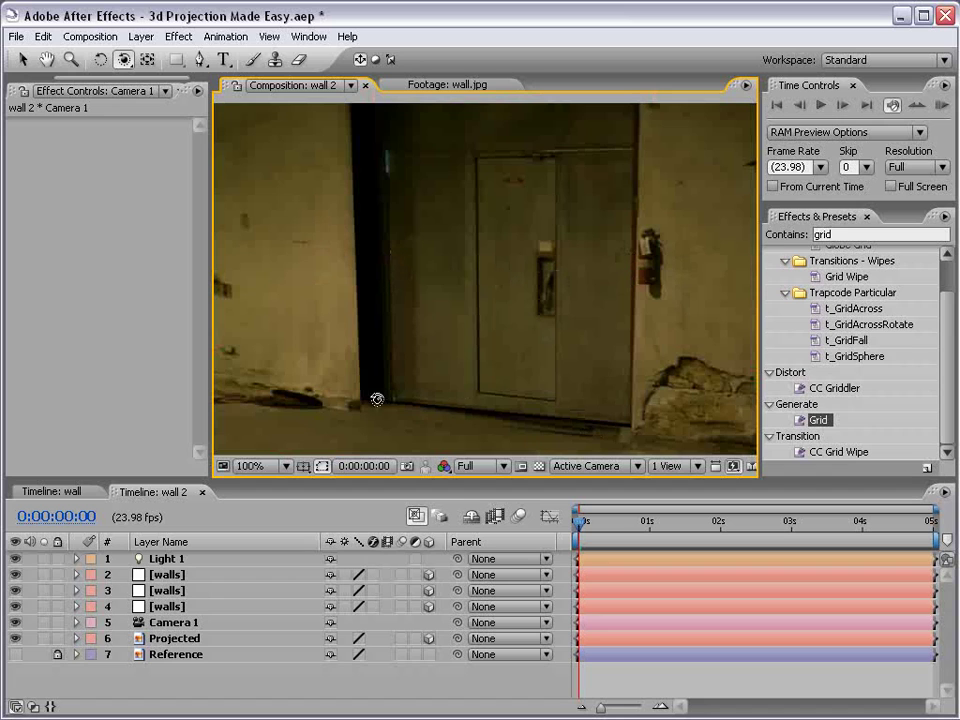
{"action": "key", "text": "comma"}
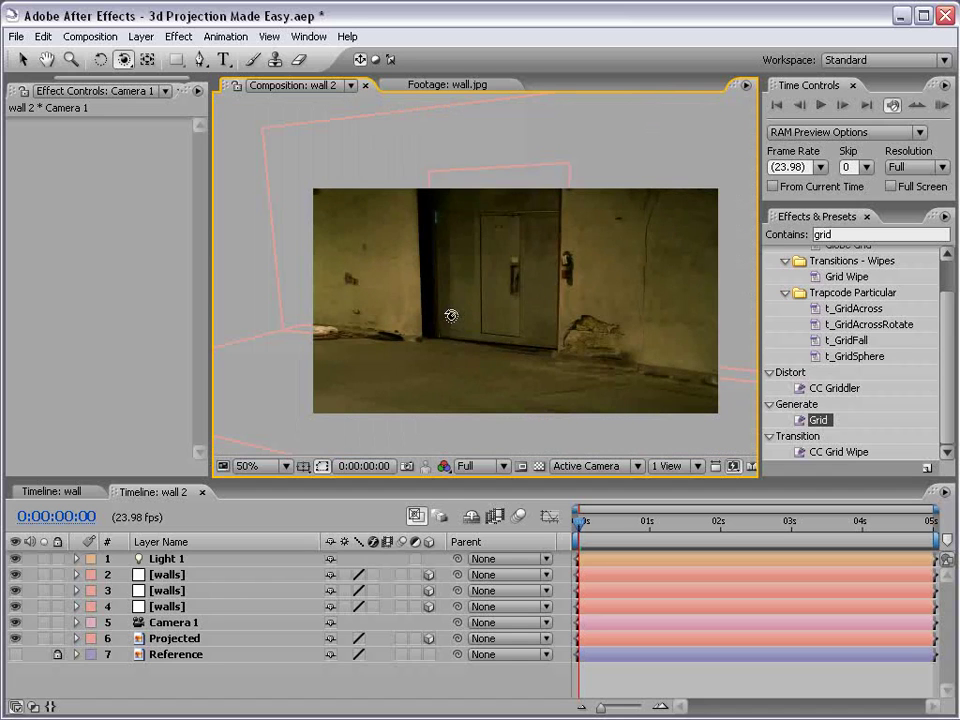
{"action": "key", "text": "v"}
Delete the duplicate walls layer and Mask 1 from walls layer 2, then orbit to check
{"action": "left_click", "coordinate": [166, 590]}
{"action": "key", "text": "Delete"}
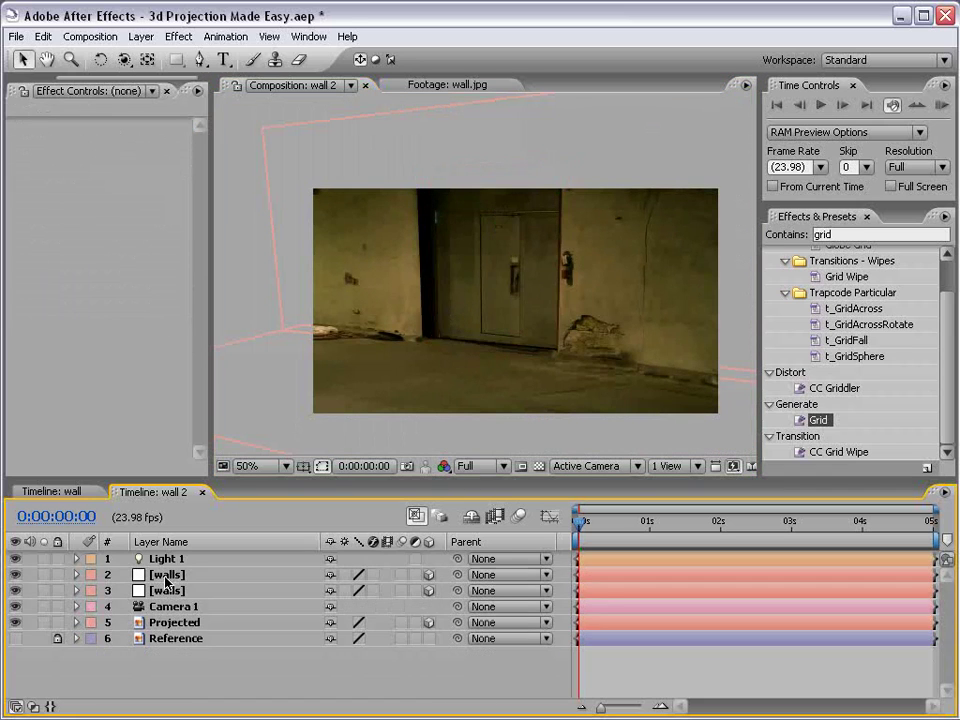
{"action": "left_click", "coordinate": [166, 578]}
{"action": "key", "text": "m"}
{"action": "key", "text": "m"}
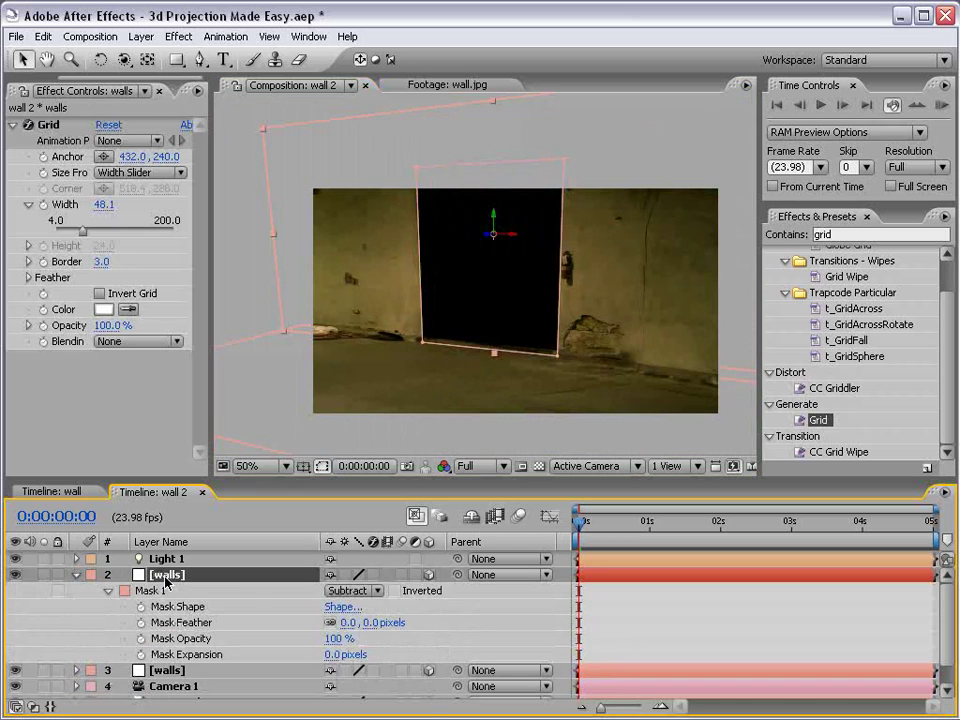
{"action": "left_click", "coordinate": [152, 590]}
{"action": "key", "text": "Delete"}
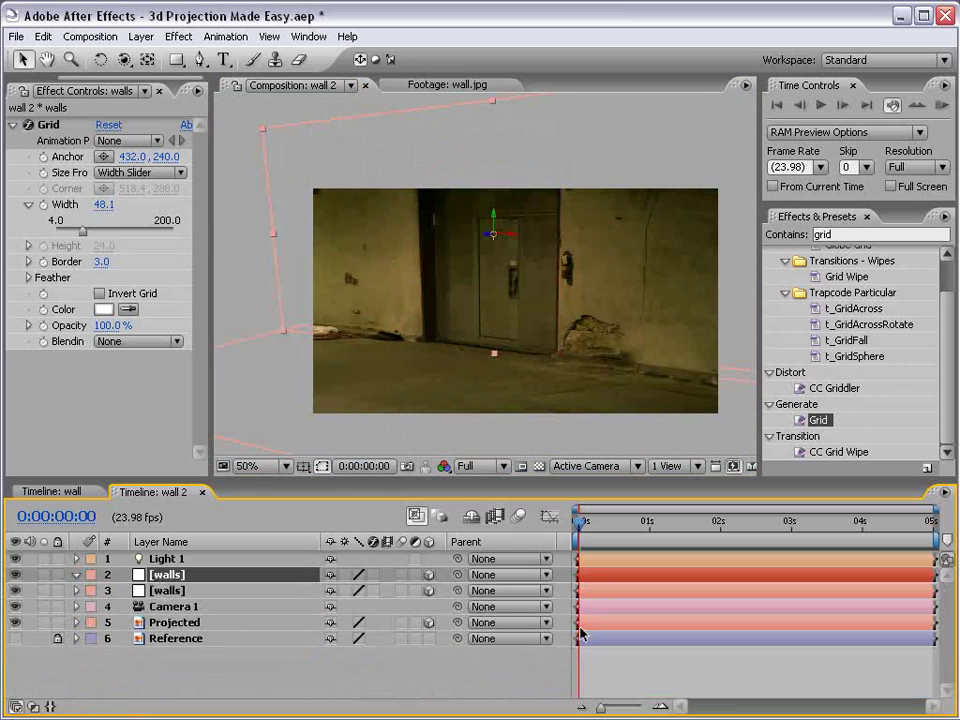
{"action": "left_click", "coordinate": [524, 393]}
{"action": "key", "text": "c"}
{"action": "left_click_drag", "start_coordinate": [557, 332], "coordinate": [548, 334]}
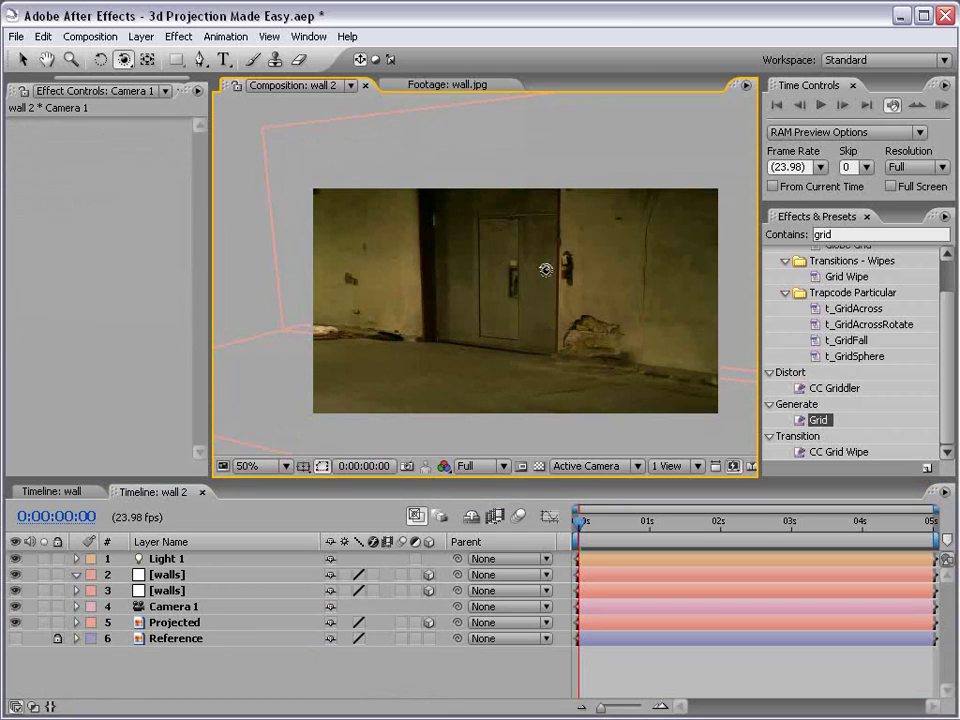
Reframe the camera on the wall and set starting Point of Interest and Position keyframes
{"action": "left_click_drag", "start_coordinate": [456, 354], "coordinate": [474, 338]}
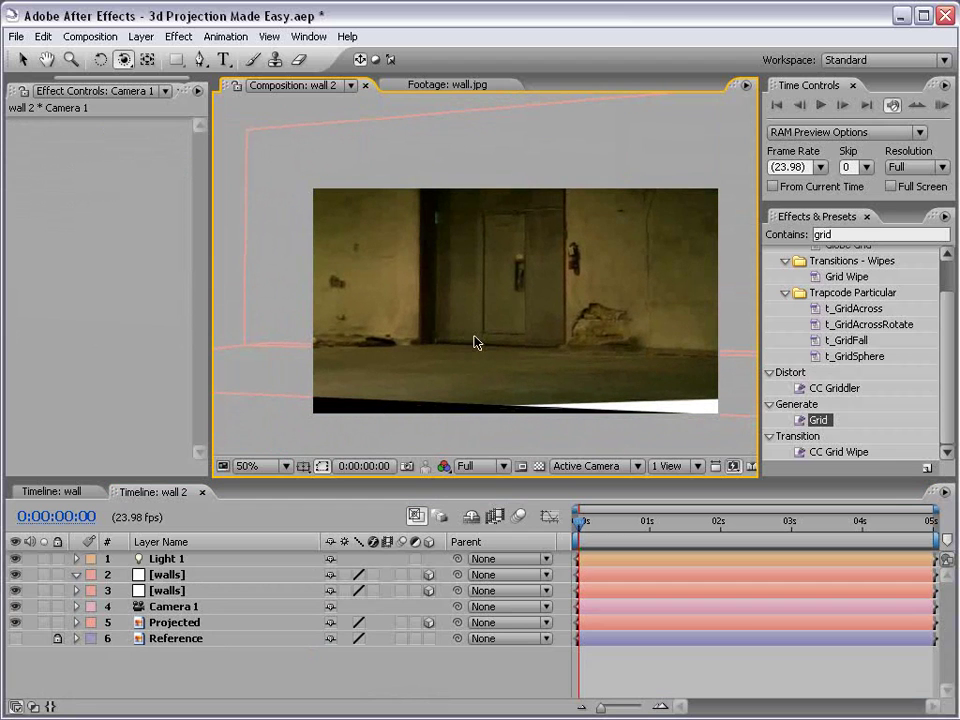
{"action": "key", "text": "c"}
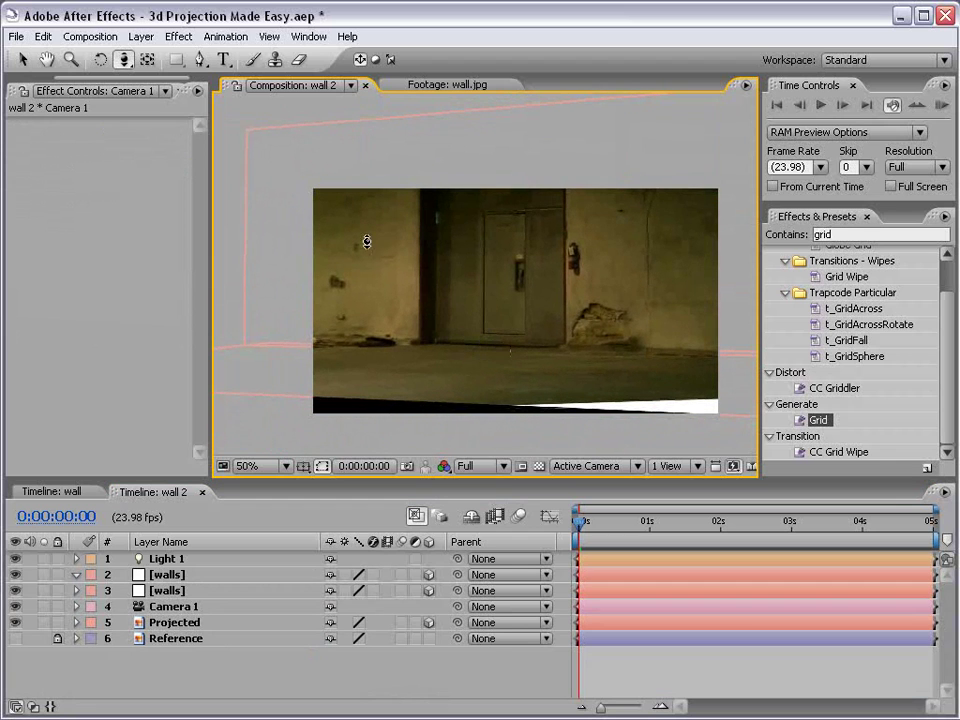
{"action": "key", "text": "c"}
{"action": "left_click_drag", "start_coordinate": [497, 372], "coordinate": [508, 362]}
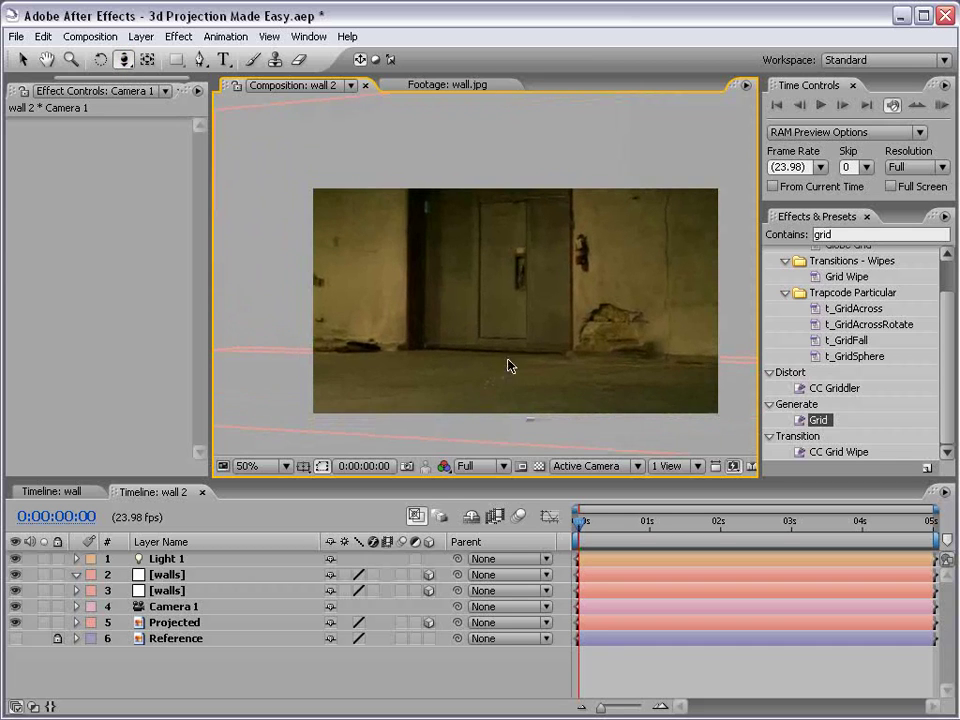
{"action": "left_click", "coordinate": [76, 606]}
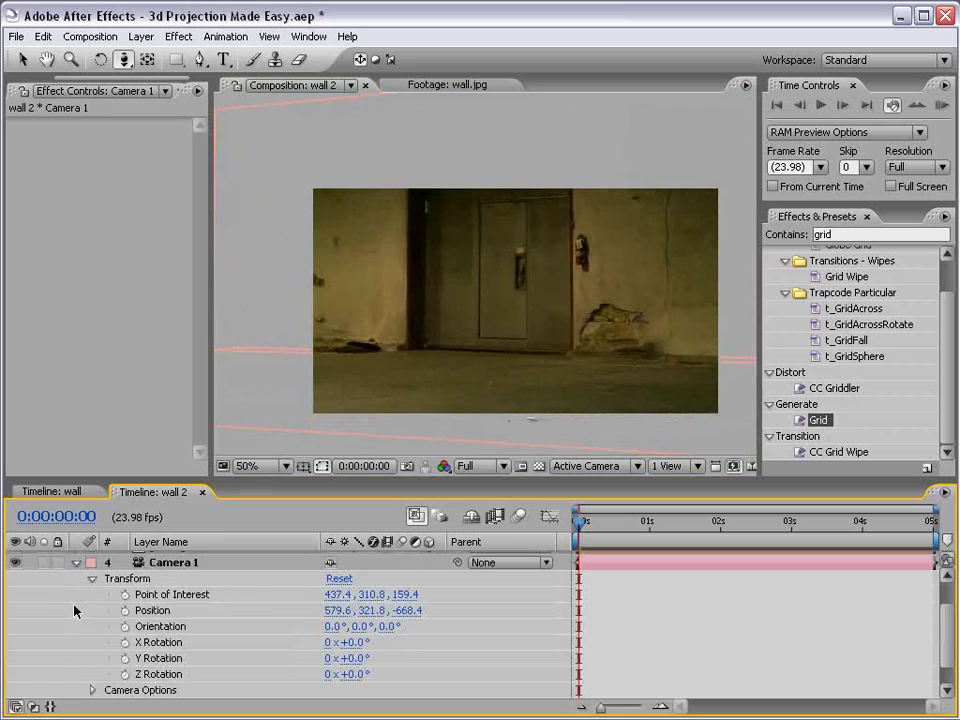
{"action": "left_click", "coordinate": [125, 595]}
{"action": "left_click", "coordinate": [125, 610]}
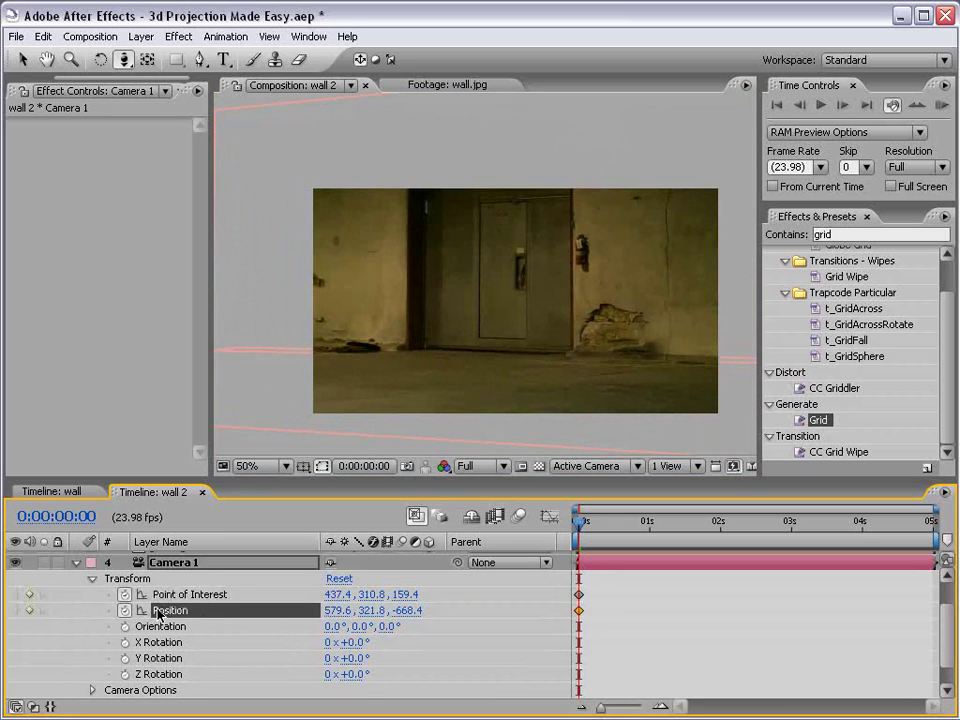
Push the camera toward the door at 2 seconds, easy-ease the keyframes, and preview
{"action": "left_click_drag", "start_coordinate": [578, 521], "coordinate": [720, 521]}
{"action": "left_click_drag", "start_coordinate": [476, 351], "coordinate": [420, 343]}
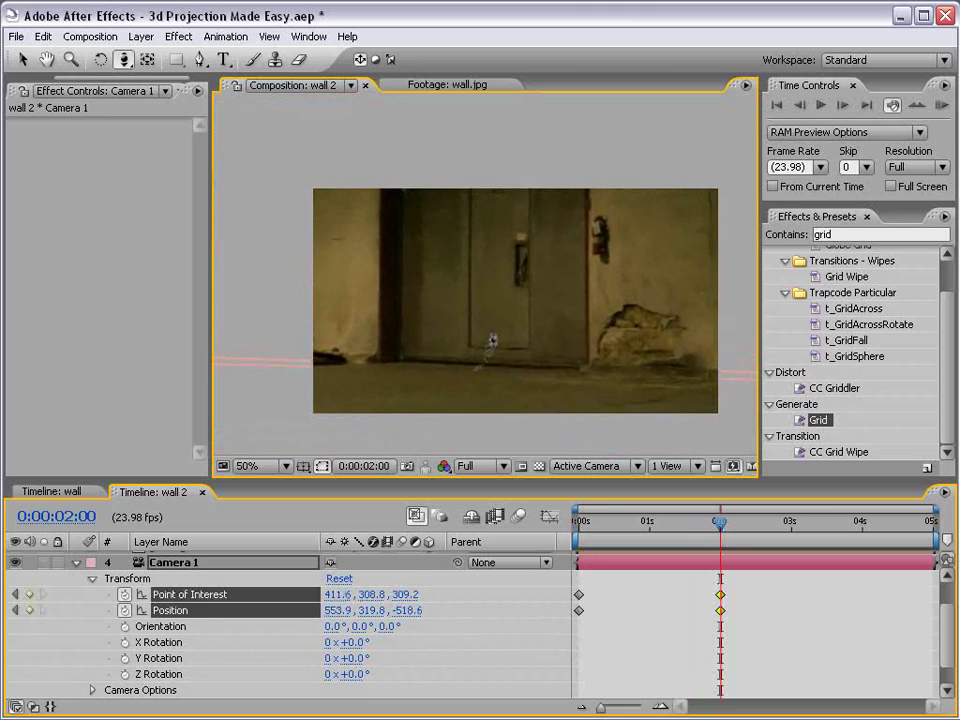
{"action": "left_click_drag", "start_coordinate": [566, 618], "coordinate": [598, 600]}
{"action": "key", "text": "F9"}
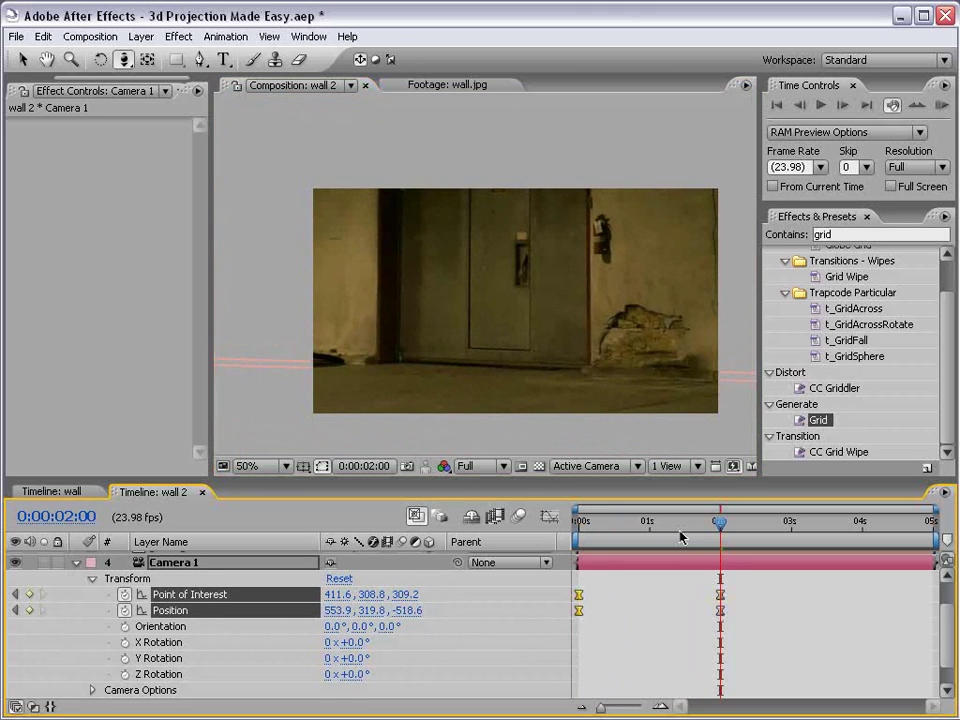
{"action": "key", "text": "n"}
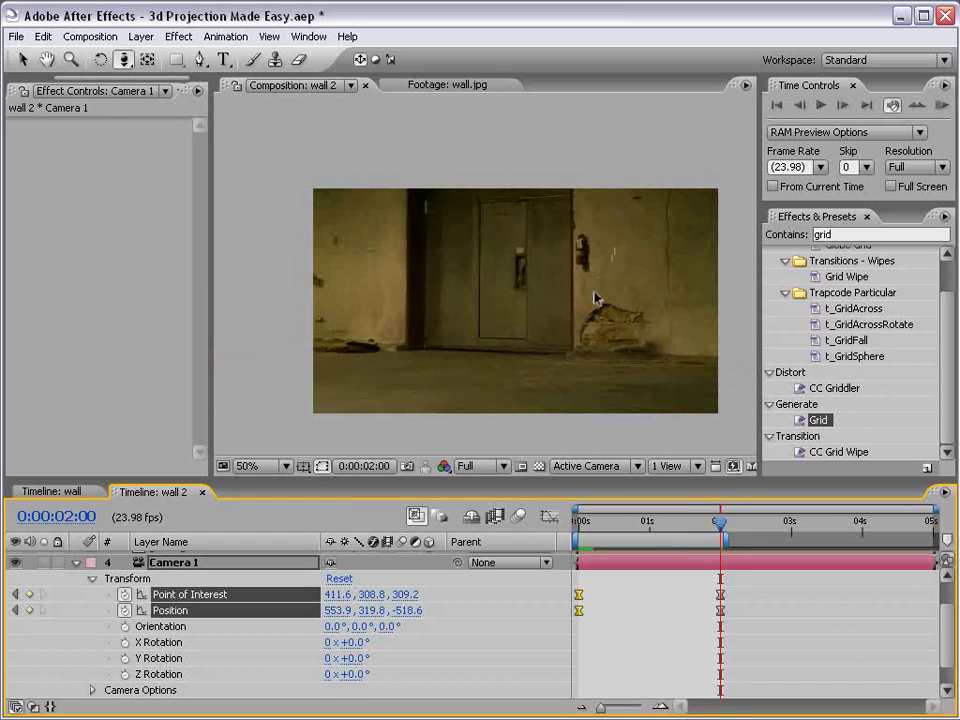
{"action": "key", "text": "KP_0"}
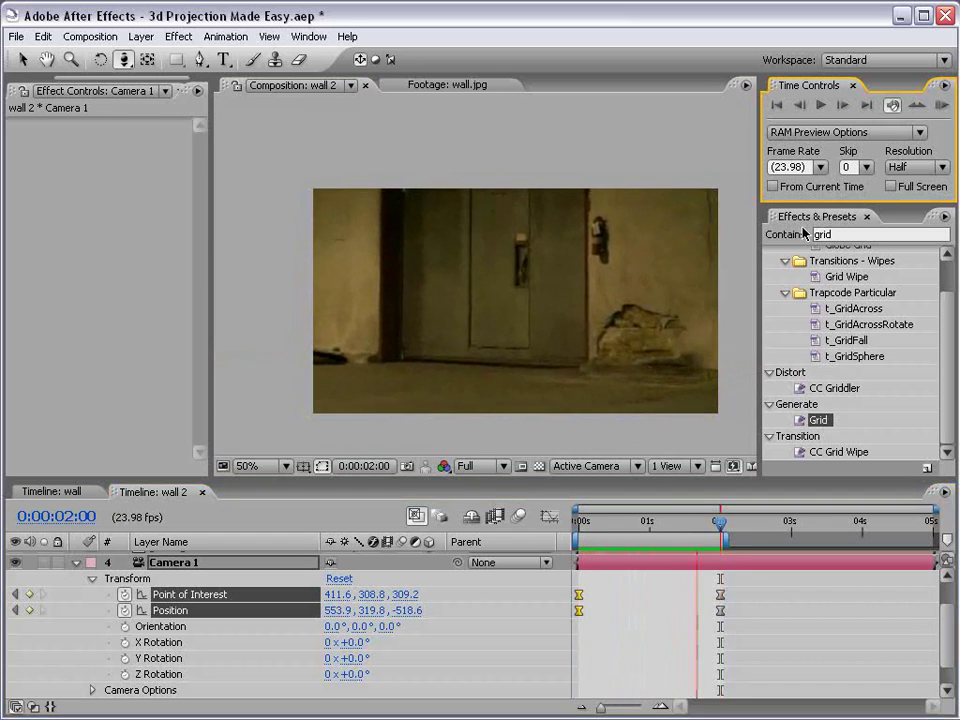
Stop the preview and delete the camera's 2-second keyframes
{"action": "left_click", "coordinate": [806, 236]}
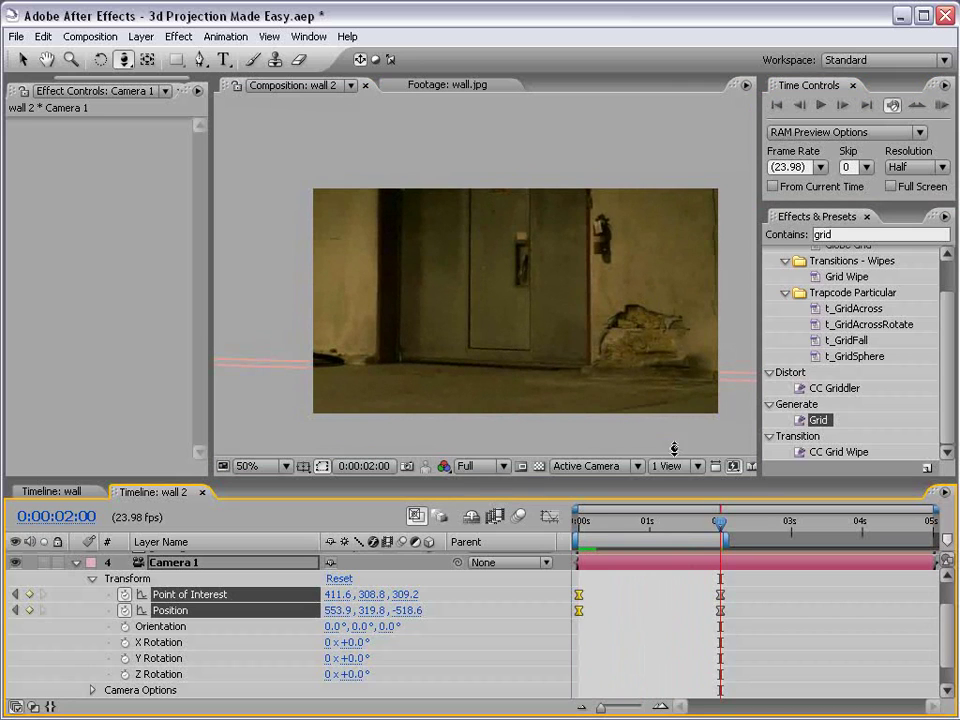
{"action": "key", "text": "v"}
{"action": "key", "text": "Delete"}
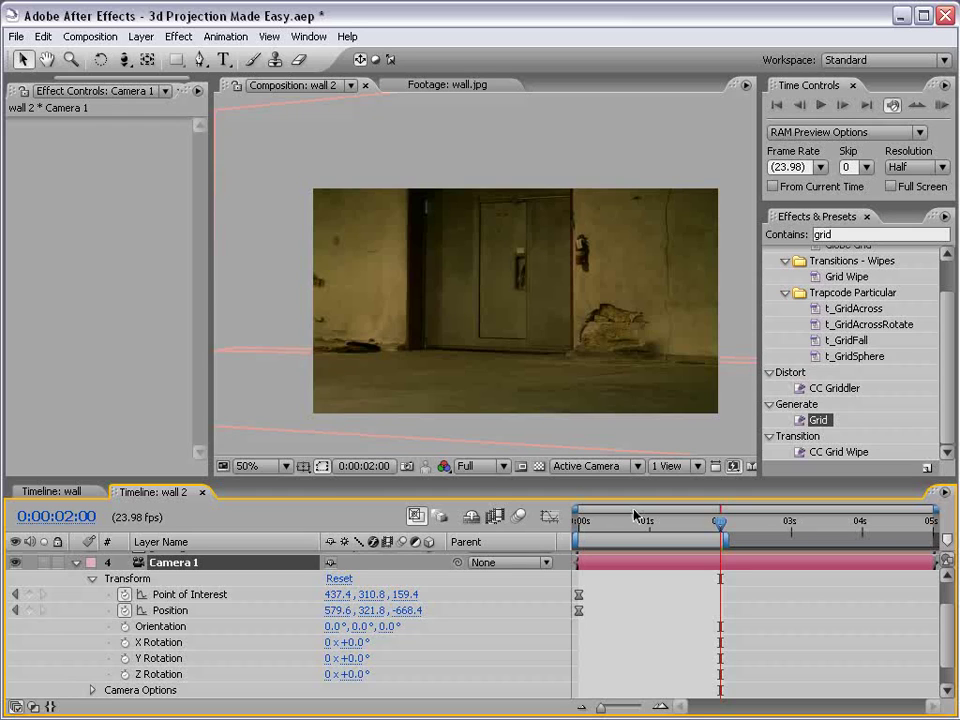
At 0s, remove the camera's Point of Interest and Position keyframes and dolly it toward the wall
{"action": "left_click_drag", "start_coordinate": [636, 514], "coordinate": [515, 549]}
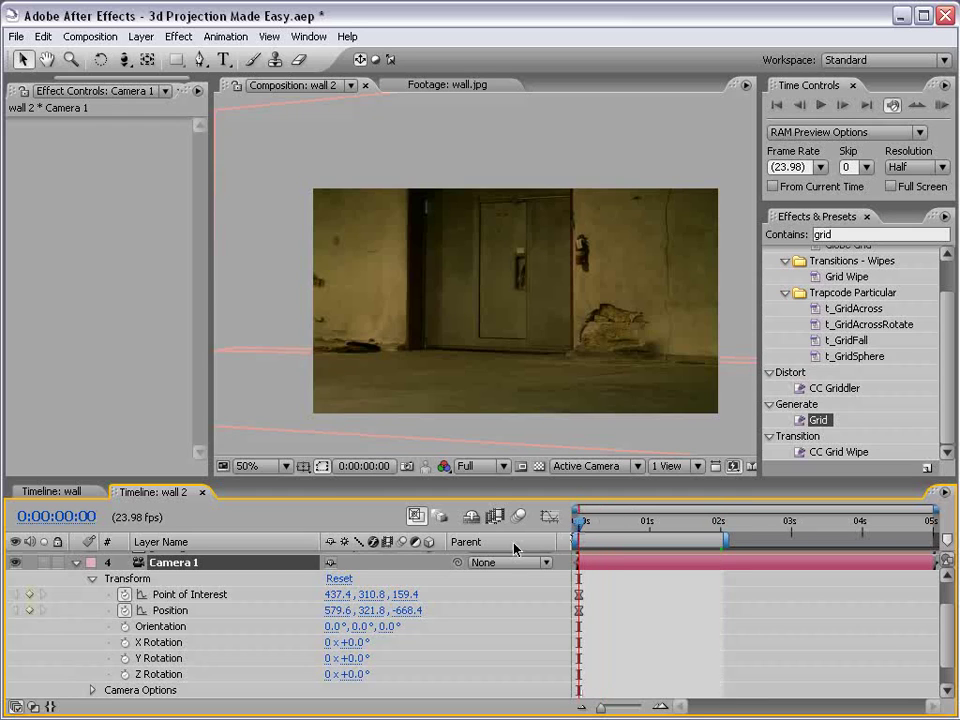
{"action": "left_click", "coordinate": [124, 594]}
{"action": "left_click", "coordinate": [124, 610]}
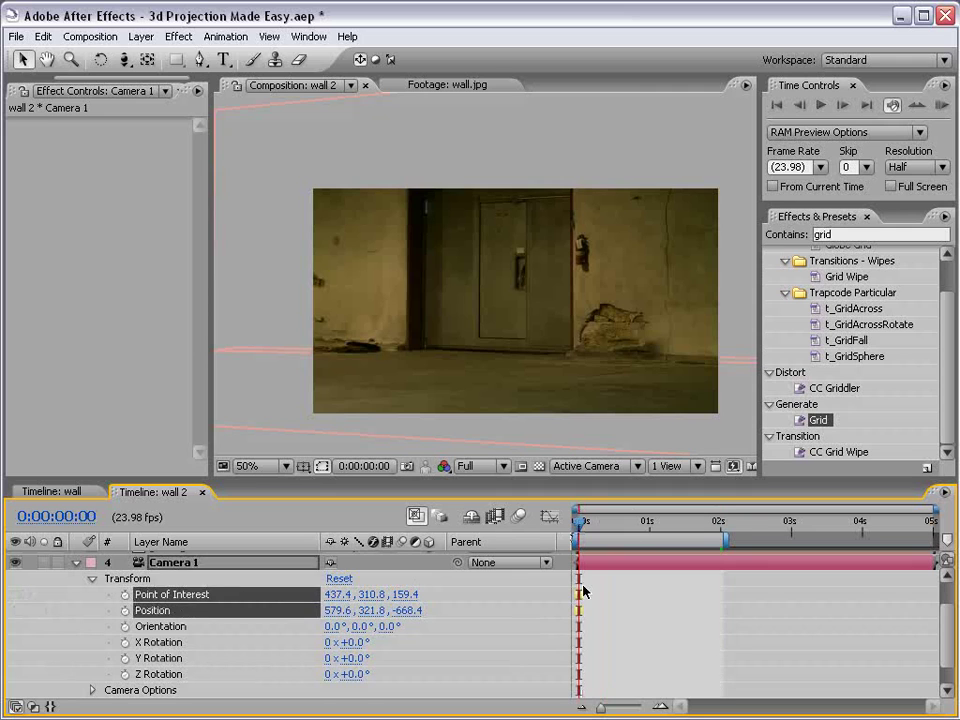
{"action": "key", "text": "c"}
{"action": "left_click_drag", "start_coordinate": [495, 360], "coordinate": [499, 326]}
{"action": "left_click", "coordinate": [275, 577]}
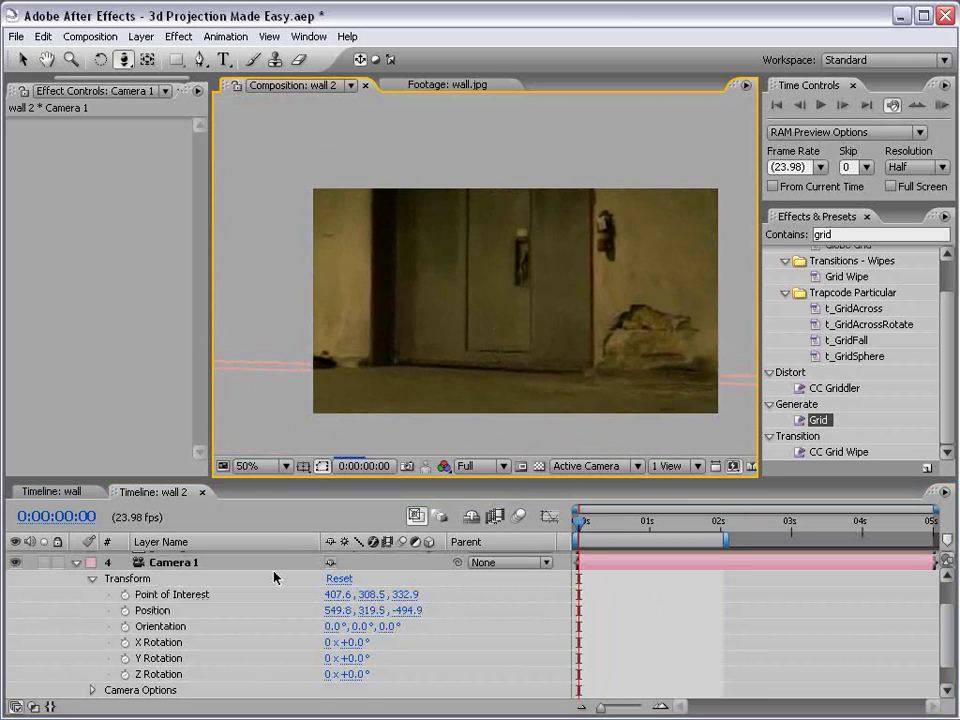
Expand Camera Options and set Camera 1's Zoom to 516 pixels
{"action": "scroll", "coordinate": [216, 615], "scroll_direction": "down", "scroll_amount": 2}
{"action": "left_click", "coordinate": [92, 662]}
{"action": "scroll", "coordinate": [222, 658], "scroll_direction": "down", "scroll_amount": 3}
{"action": "key", "text": "h"}
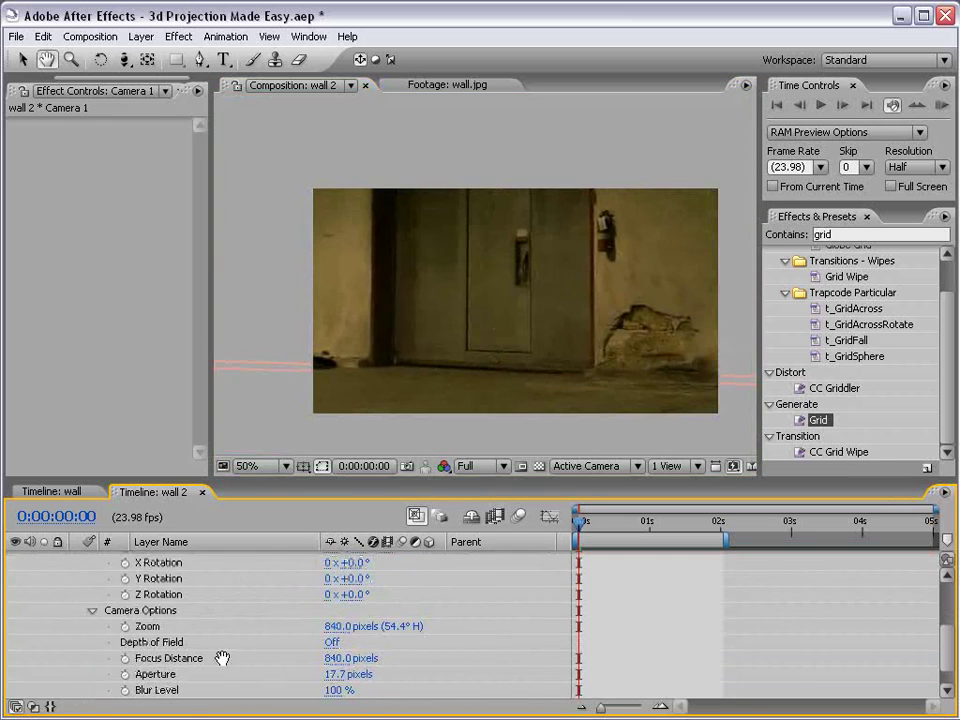
{"action": "scroll", "coordinate": [222, 658], "scroll_direction": "down", "scroll_amount": 1}
{"action": "left_click_drag", "start_coordinate": [337, 607], "coordinate": [30, 609]}
{"action": "key", "text": "c"}
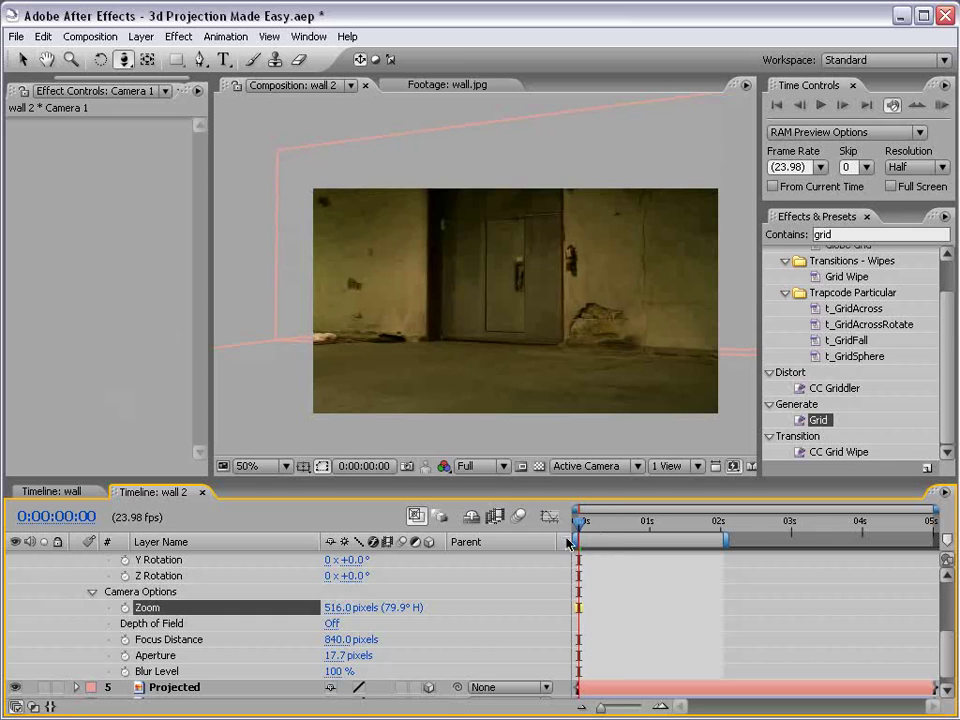
Set Point of Interest and Position keyframes at frame 0, then move the time to 0:00:01:21
{"action": "scroll", "coordinate": [570, 577], "scroll_direction": "up", "scroll_amount": 3}
{"action": "left_click", "coordinate": [124, 595]}
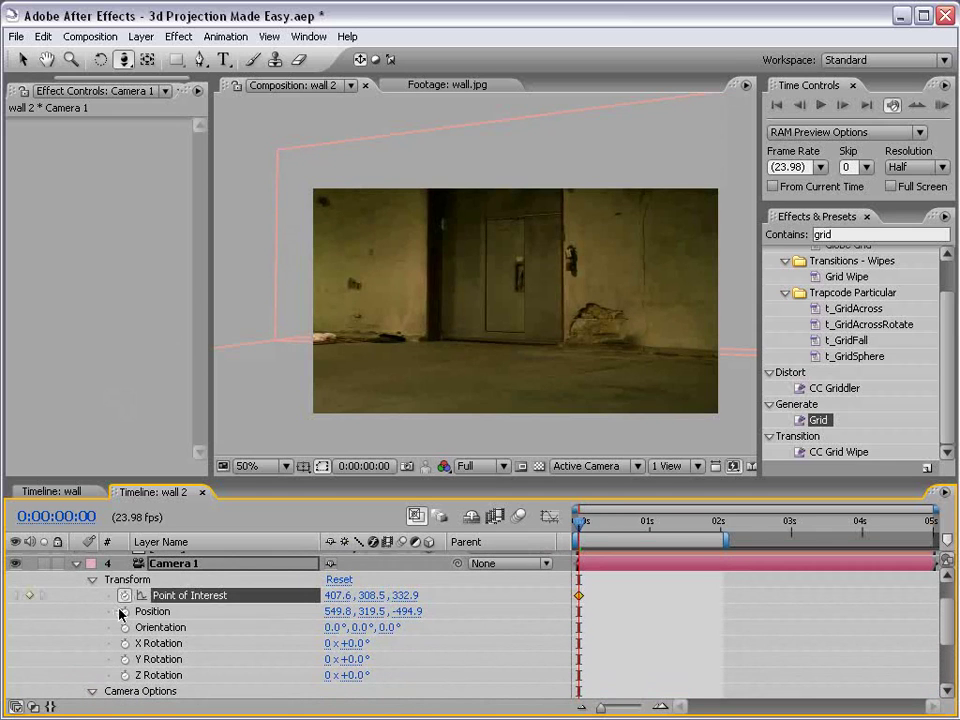
{"action": "left_click", "coordinate": [124, 611]}
{"action": "left_click", "coordinate": [150, 611]}
{"action": "left_click", "coordinate": [588, 522]}
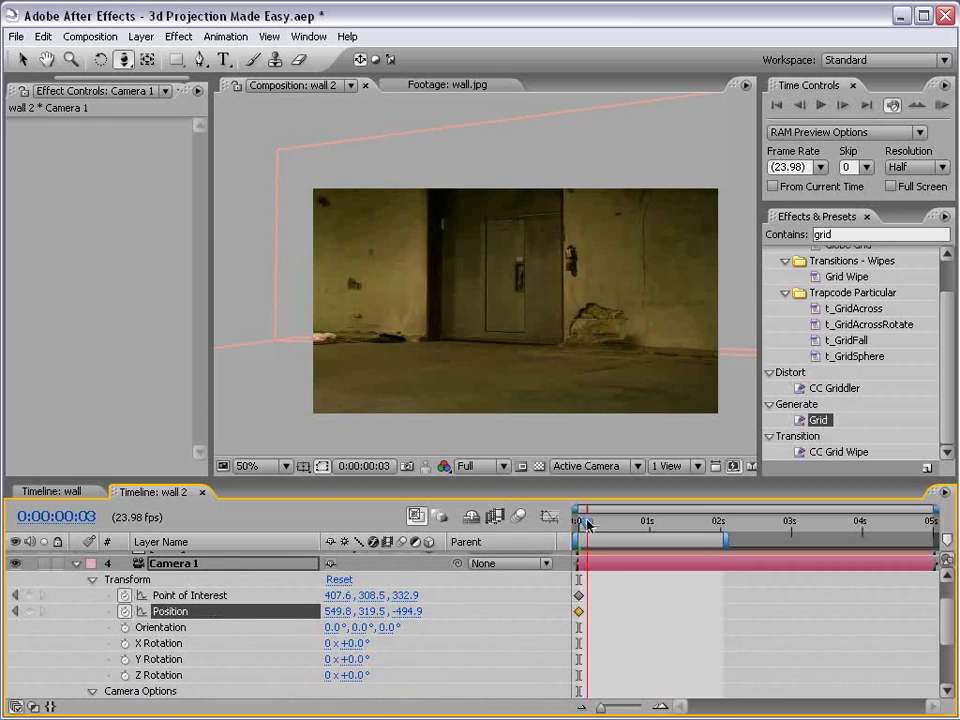
{"action": "left_click_drag", "start_coordinate": [588, 522], "coordinate": [711, 522]}
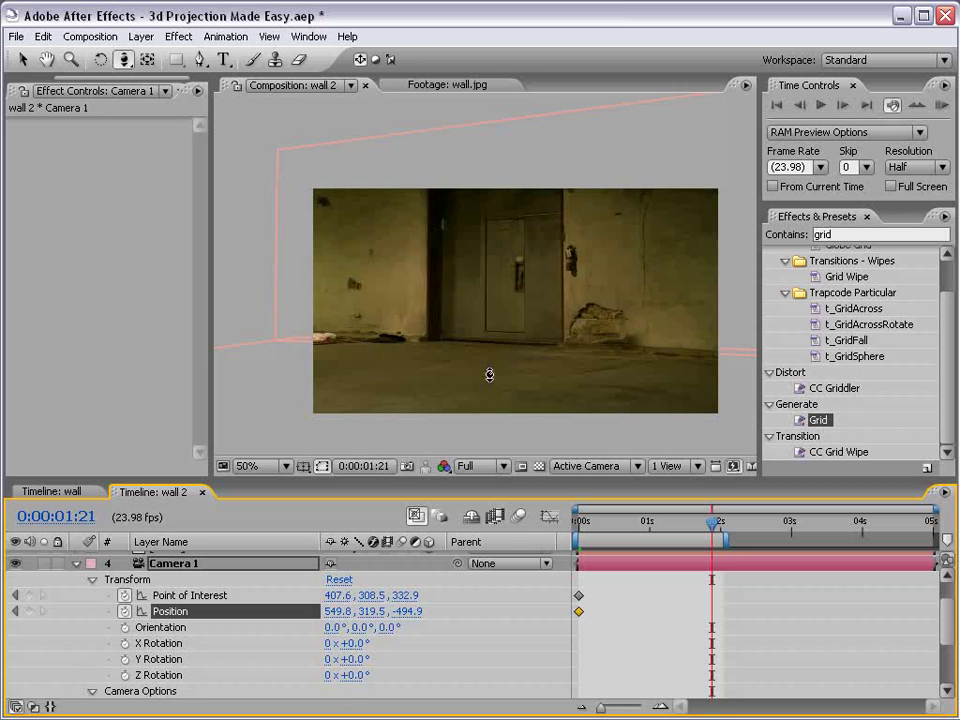
Push the camera in toward the door and Easy Ease the keyframes with F9
{"action": "left_click_drag", "start_coordinate": [534, 358], "coordinate": [544, 343]}
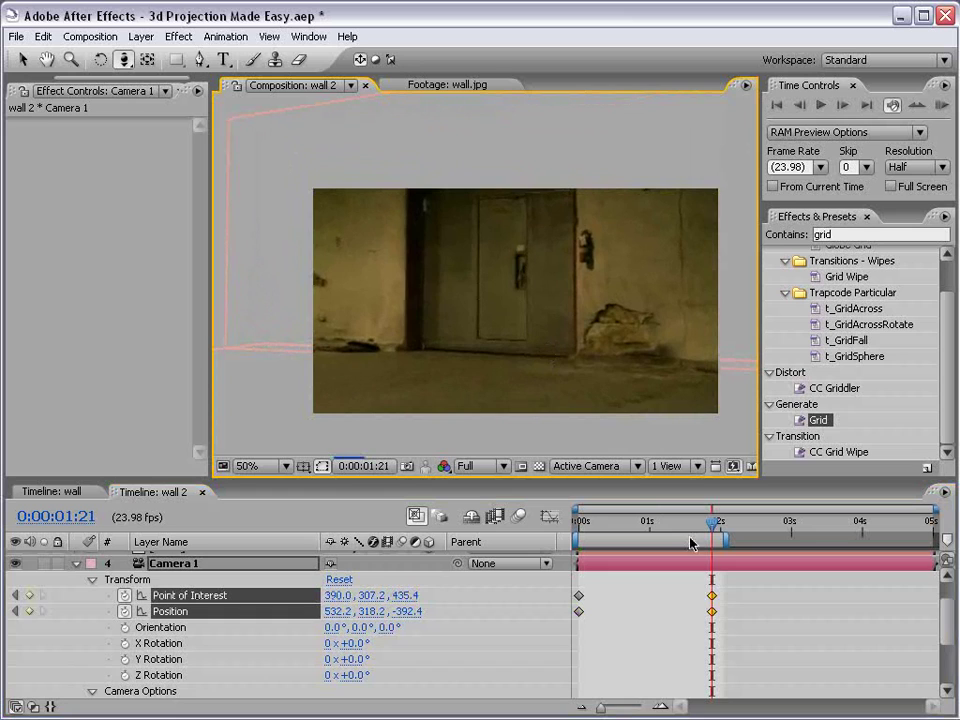
{"action": "left_click", "coordinate": [595, 587]}
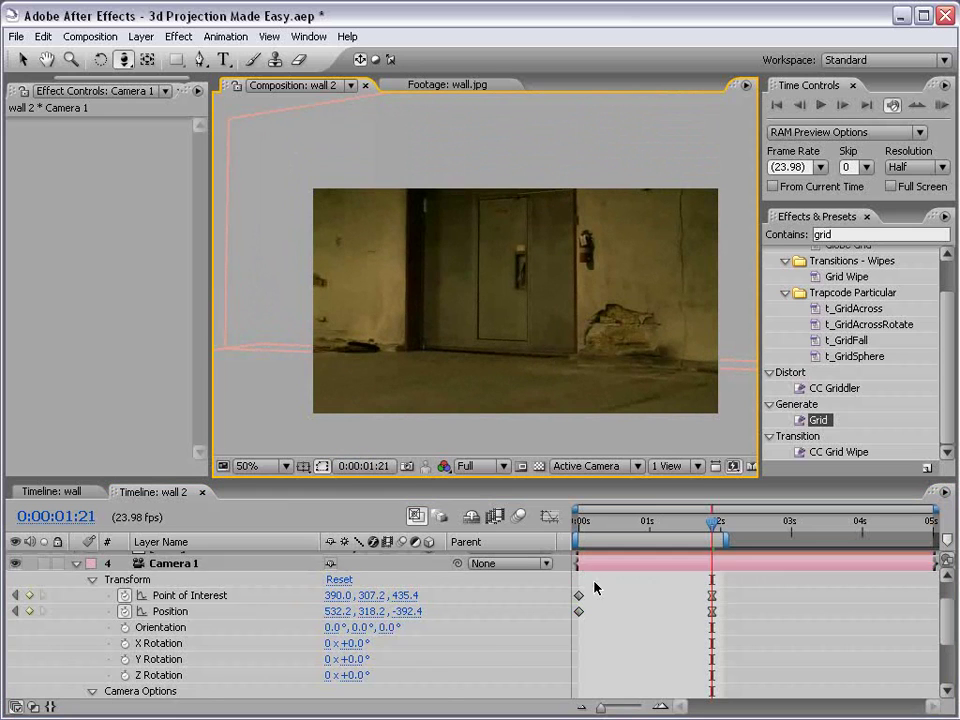
{"action": "left_click_drag", "start_coordinate": [595, 587], "coordinate": [570, 618]}
{"action": "key", "text": "F9"}
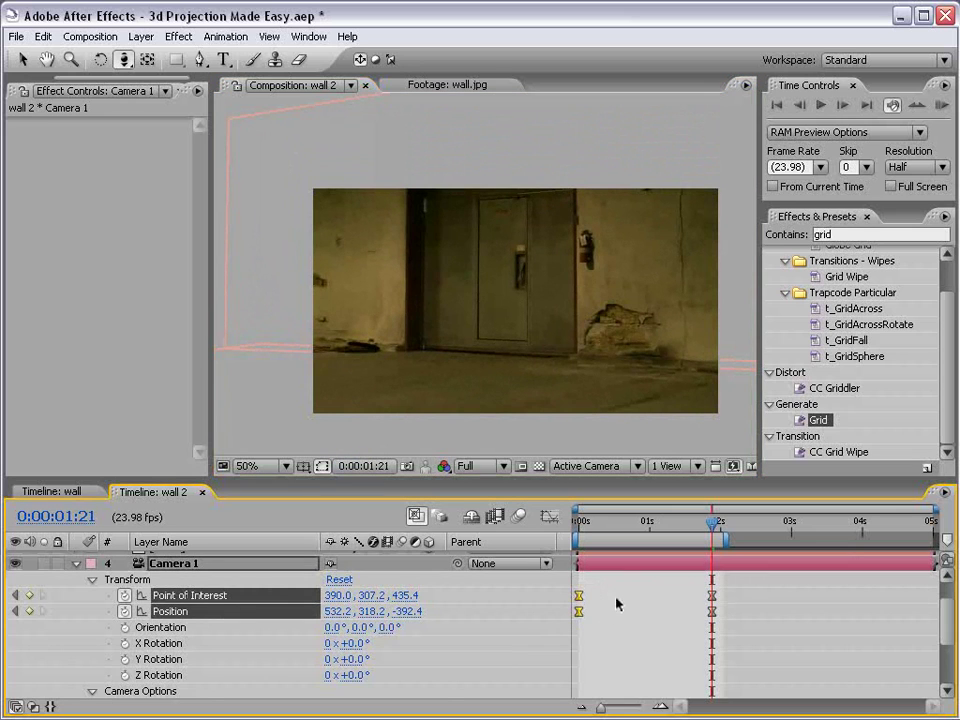
Play a RAM preview of the camera push, then scrub back near the start
{"action": "key", "text": "v"}
{"action": "key", "text": "KP_0"}
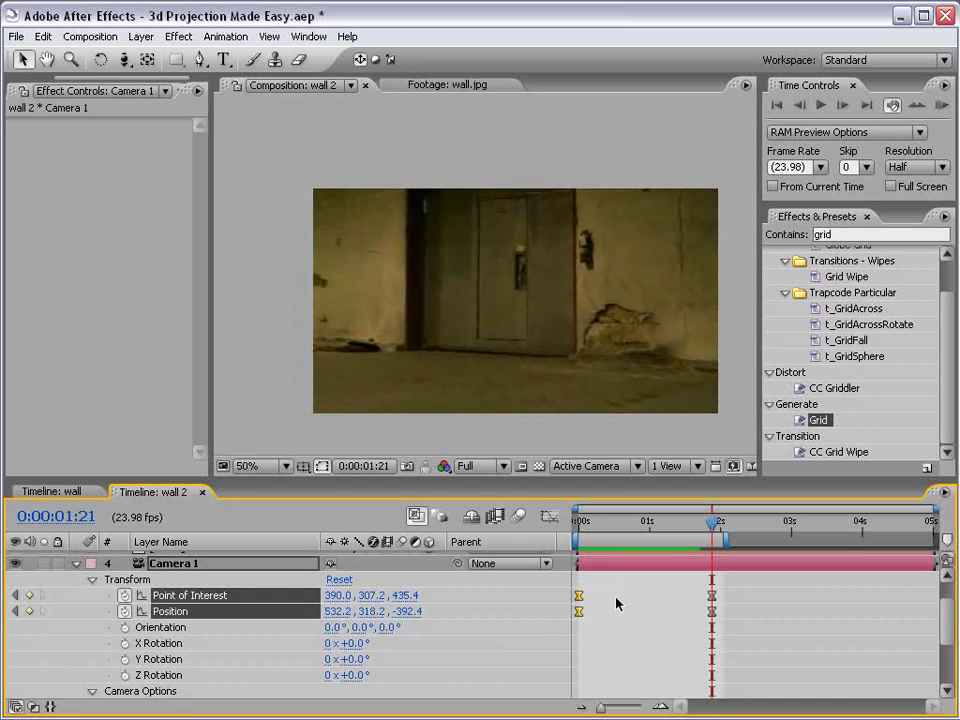
{"action": "key", "text": "space"}
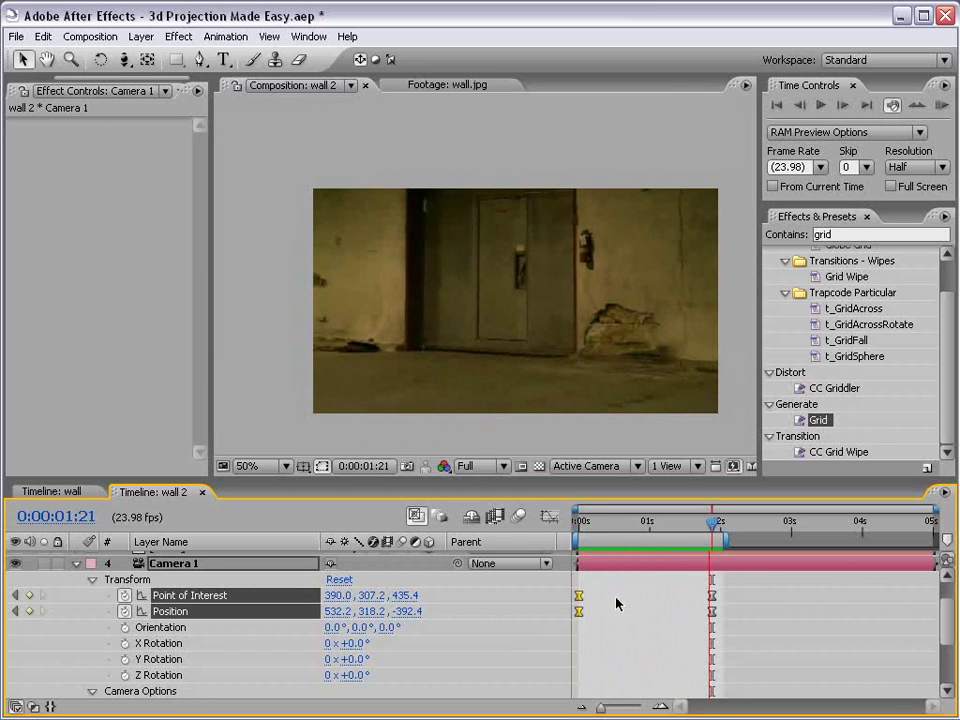
{"action": "mouse_move", "coordinate": [586, 521]}
{"action": "left_mouse_down"}
{"action": "mouse_move", "coordinate": [623, 522]}
{"action": "mouse_move", "coordinate": [576, 522]}
{"action": "left_mouse_up"}
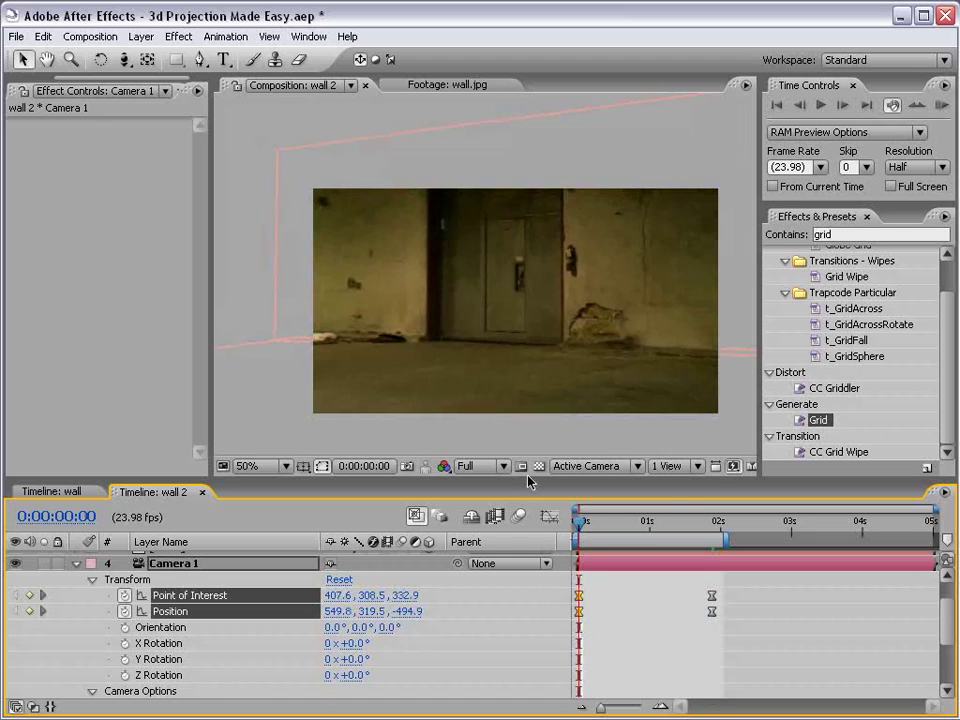
Dolly the frame-0 camera slightly closer to the wall and scrub to check the move
{"action": "key", "text": "c"}
{"action": "left_click_drag", "start_coordinate": [501, 339], "coordinate": [518, 351]}
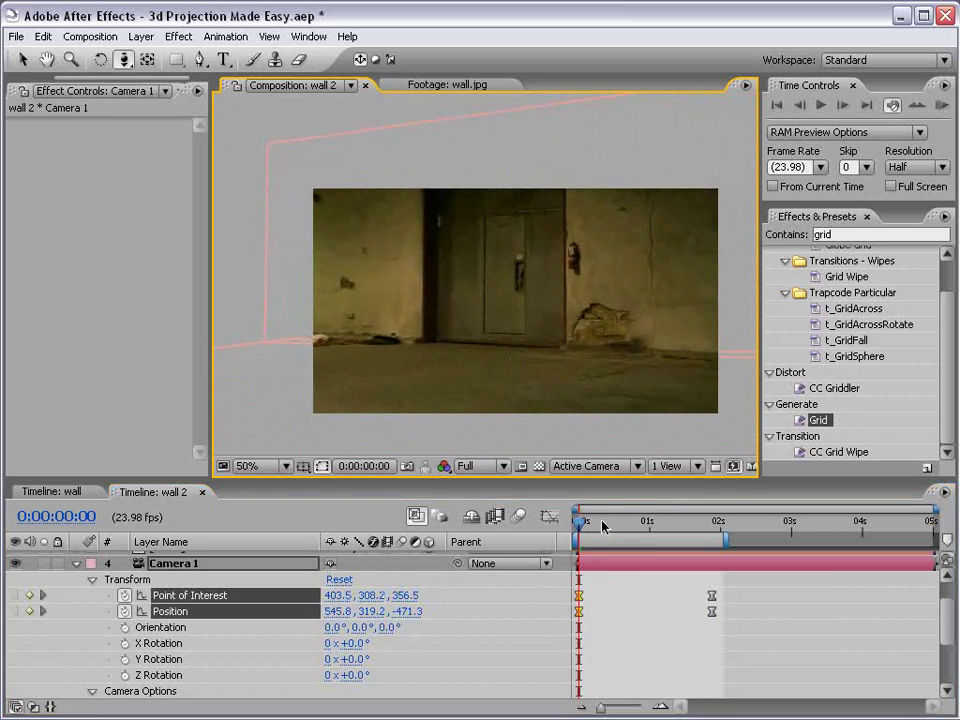
{"action": "left_click_drag", "start_coordinate": [602, 523], "coordinate": [647, 523]}
{"action": "key", "text": "Home"}
Orbit and pan the starting camera slightly, scrubbing the first second to check the framing
{"action": "key", "text": "c"}
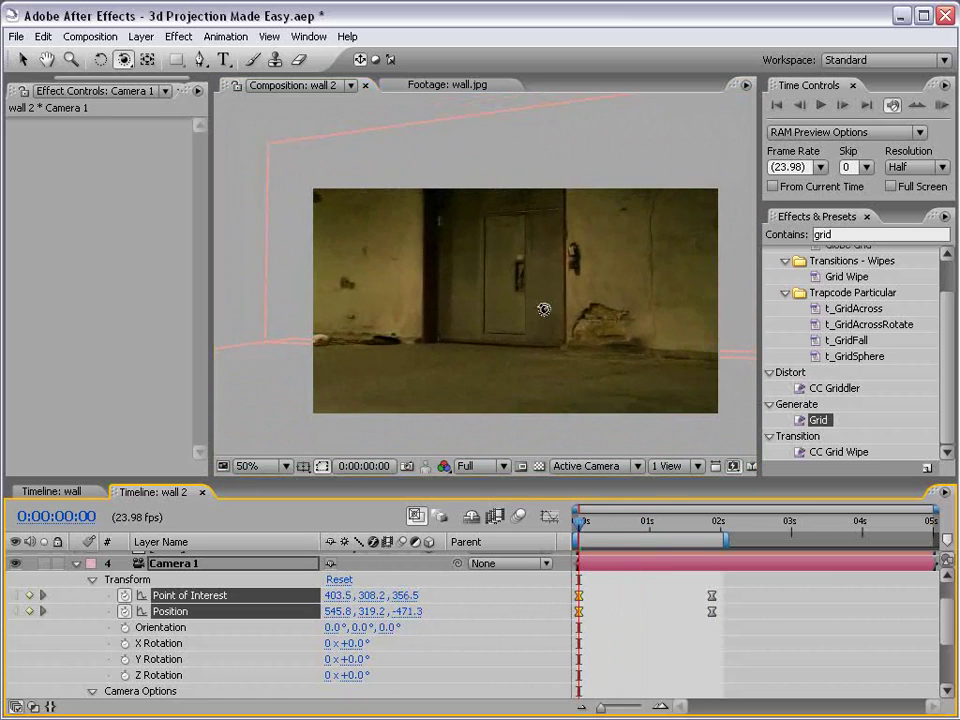
{"action": "mouse_move", "coordinate": [544, 310]}
{"action": "left_mouse_down"}
{"action": "mouse_move", "coordinate": [585, 327]}
{"action": "mouse_move", "coordinate": [538, 336]}
{"action": "mouse_move", "coordinate": [541, 305]}
{"action": "left_mouse_up"}
{"action": "key", "text": "c"}
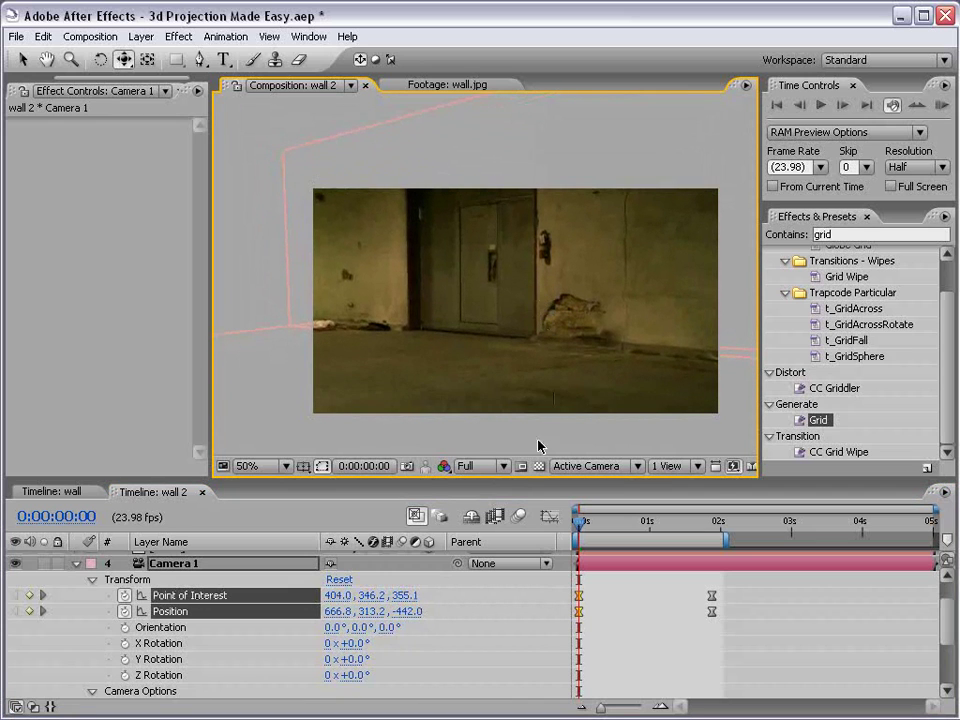
{"action": "left_click_drag", "start_coordinate": [583, 523], "coordinate": [663, 521]}
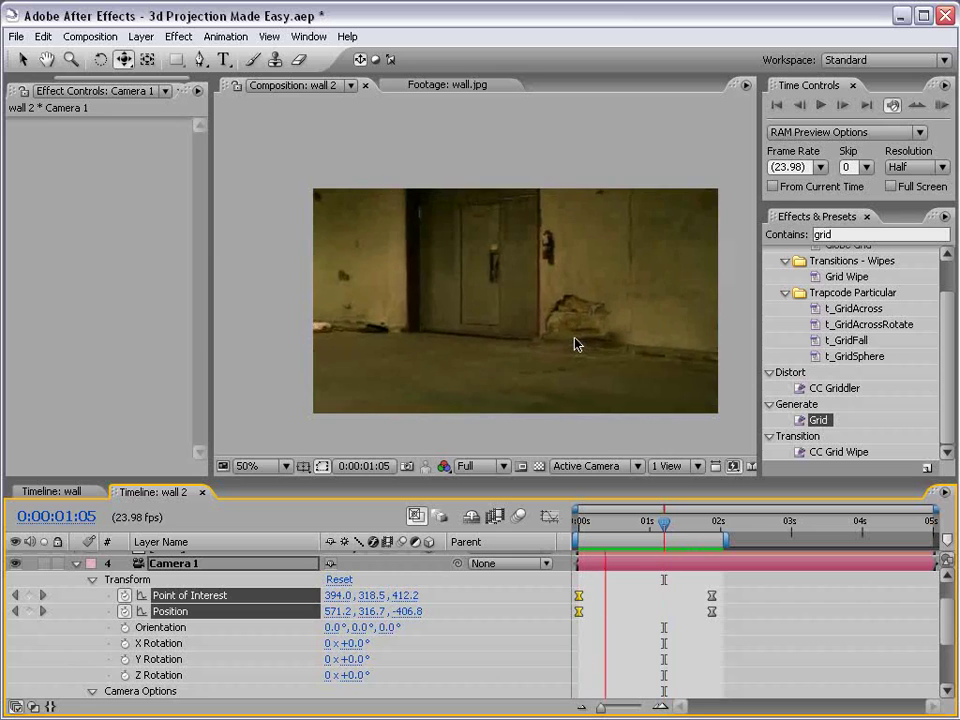
{"action": "left_click_drag", "start_coordinate": [575, 344], "coordinate": [575, 339]}
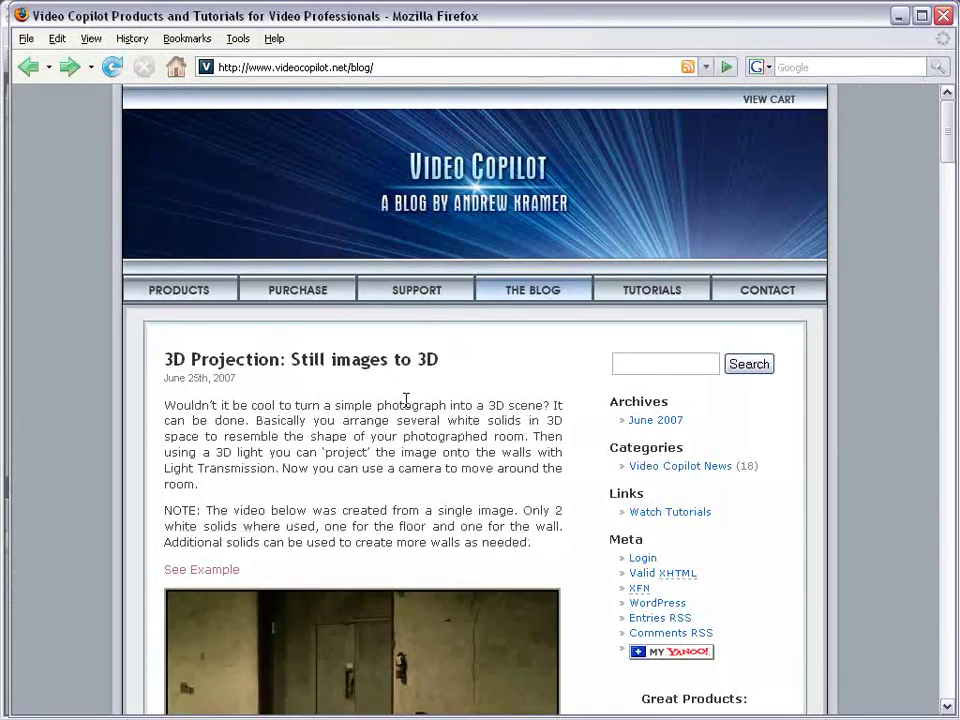
Select and deselect text in the 3D Projection blog post, scrolling through it
{"action": "left_click_drag", "start_coordinate": [253, 436], "coordinate": [317, 499]}
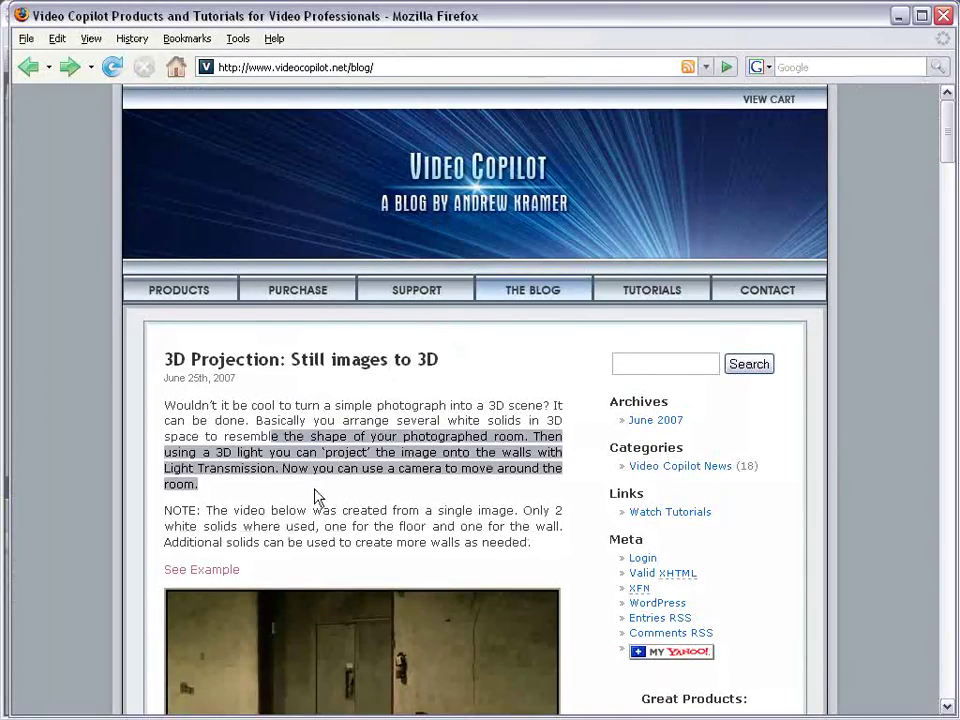
{"action": "left_click", "coordinate": [321, 503]}
{"action": "scroll", "coordinate": [439, 521], "scroll_direction": "down", "scroll_amount": 3}
{"action": "scroll", "coordinate": [440, 566], "scroll_direction": "up", "scroll_amount": 1}
{"action": "scroll", "coordinate": [440, 566], "scroll_direction": "up", "scroll_amount": 2}
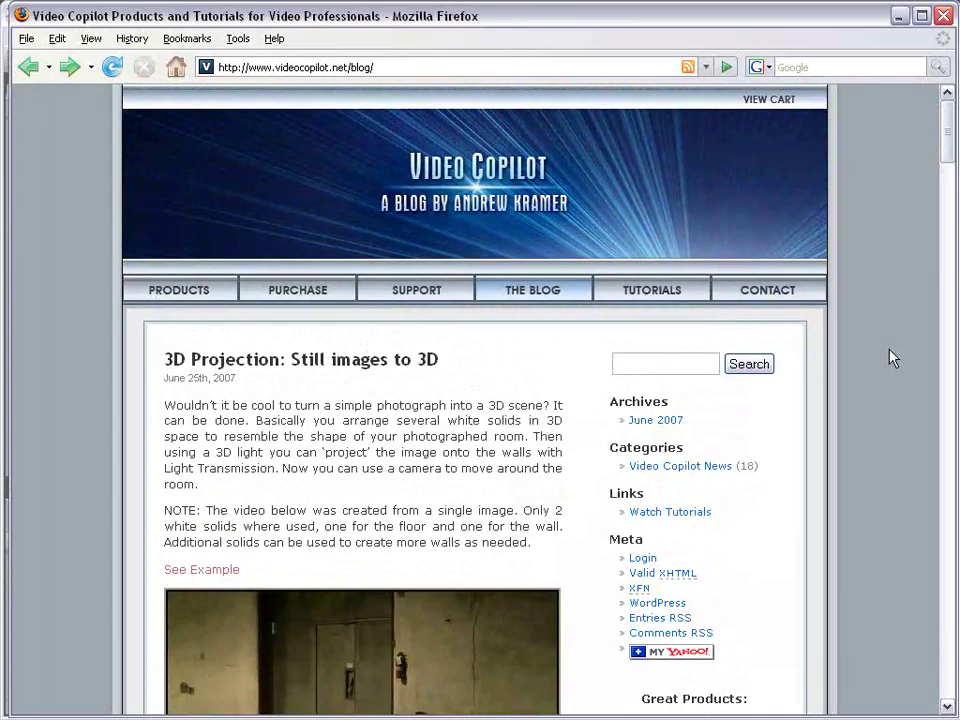
Go forward to the Video Copilot purchase page and scroll through the product list
{"action": "key", "text": "alt+Right"}
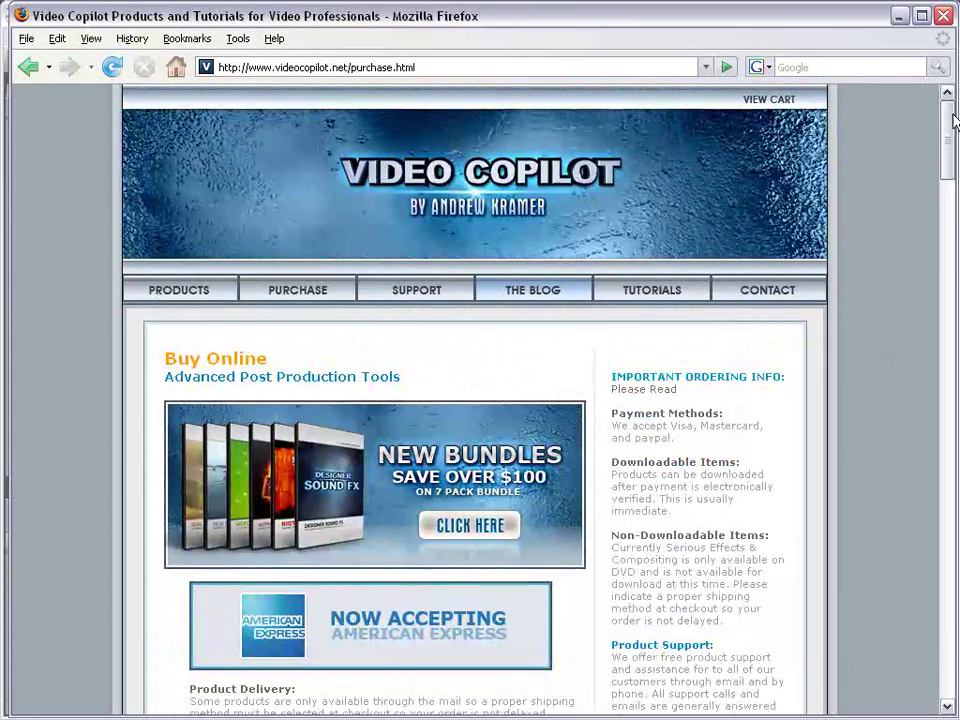
{"action": "left_click_drag", "start_coordinate": [950, 118], "coordinate": [947, 163]}
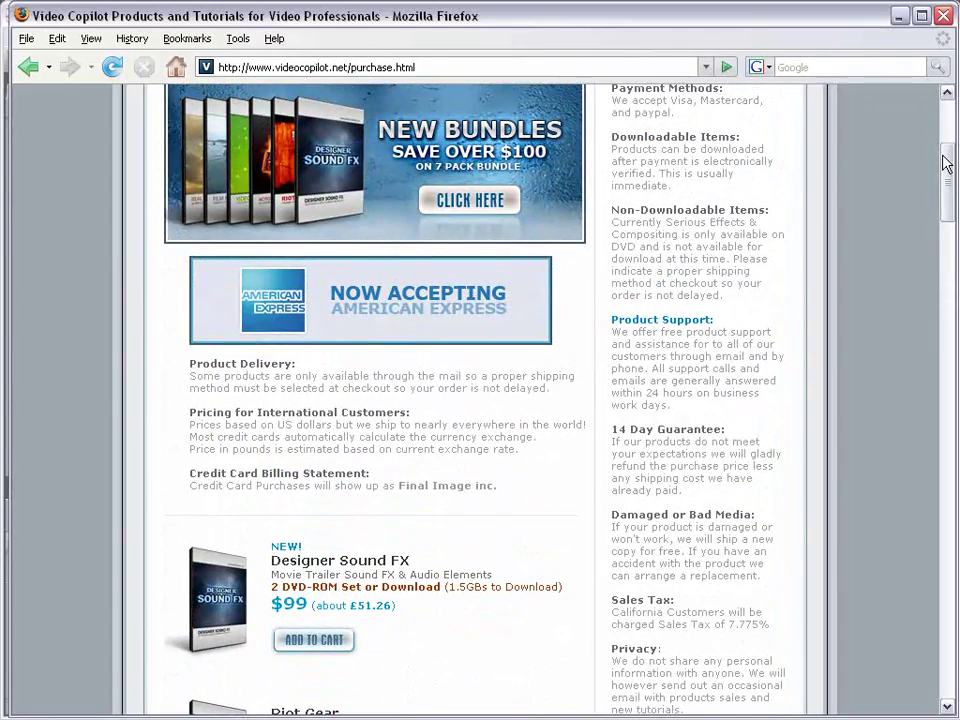
{"action": "scroll", "coordinate": [946, 163], "scroll_direction": "up", "scroll_amount": 5}
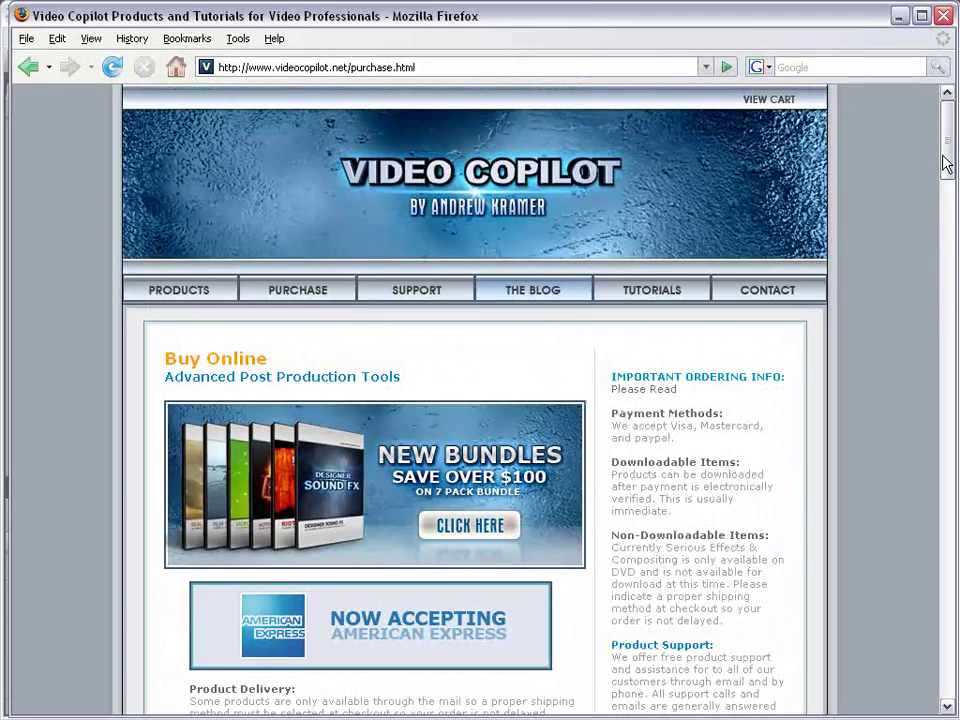
{"action": "left_click_drag", "start_coordinate": [946, 163], "coordinate": [950, 208]}
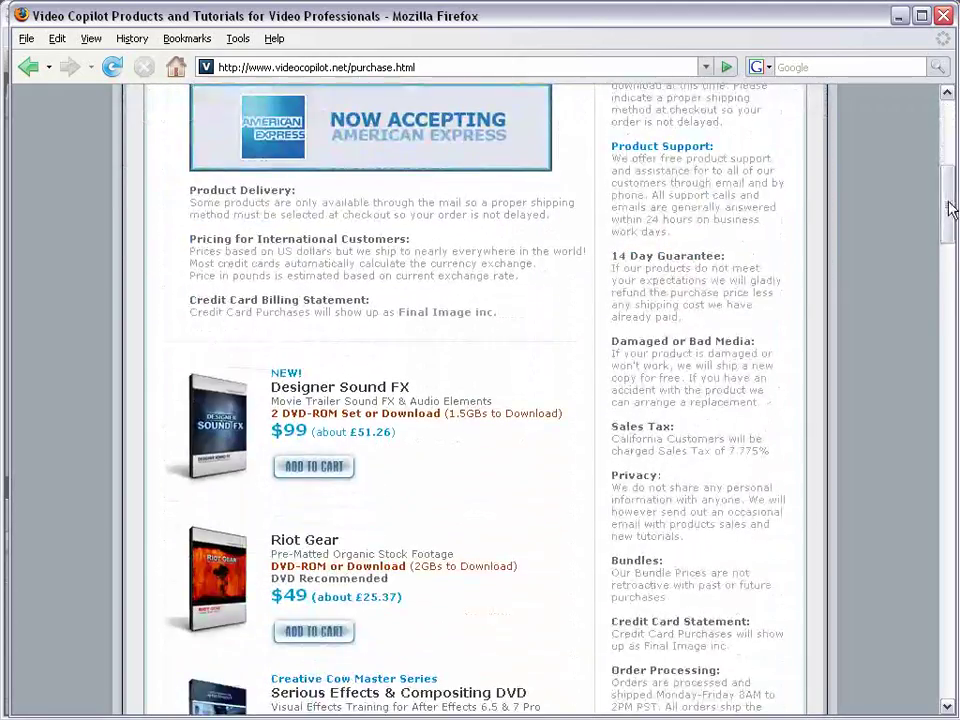